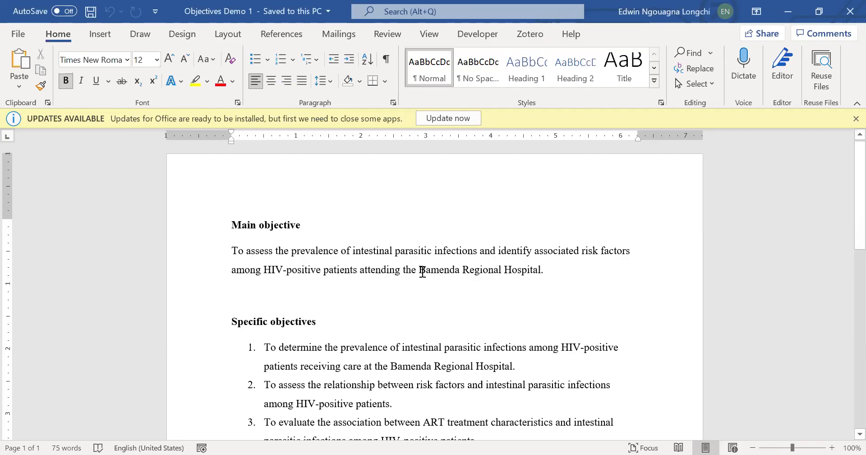
# - Review the main objective's study site and the specific objectives, including the word "relationship" in the second one
pyautogui.moveTo(418, 271); pyautogui.dragTo(548, 270)
pyautogui.click(548, 271)
pyautogui.keyDown('shift'); pyautogui.click(424, 281); pyautogui.keyUp('shift')
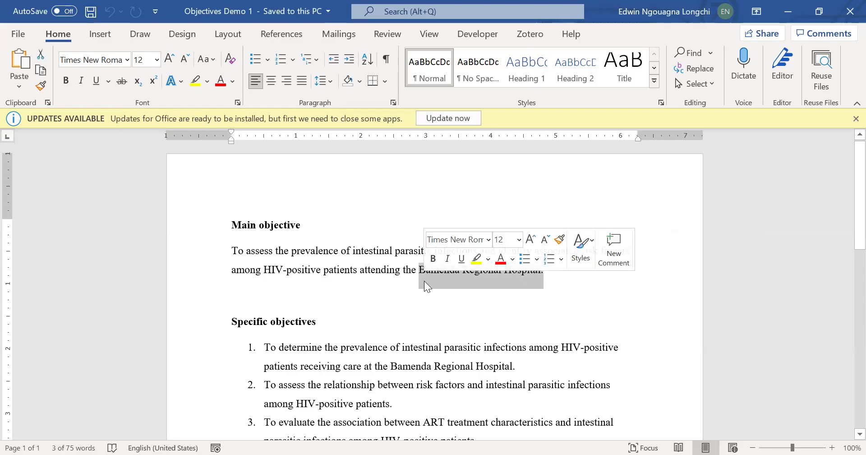
pyautogui.click(560, 285)
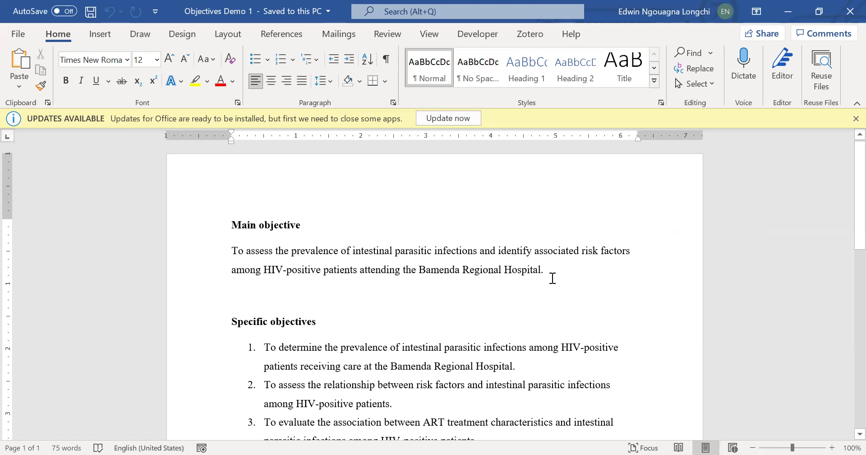
pyautogui.scroll(-1, 479, 277)
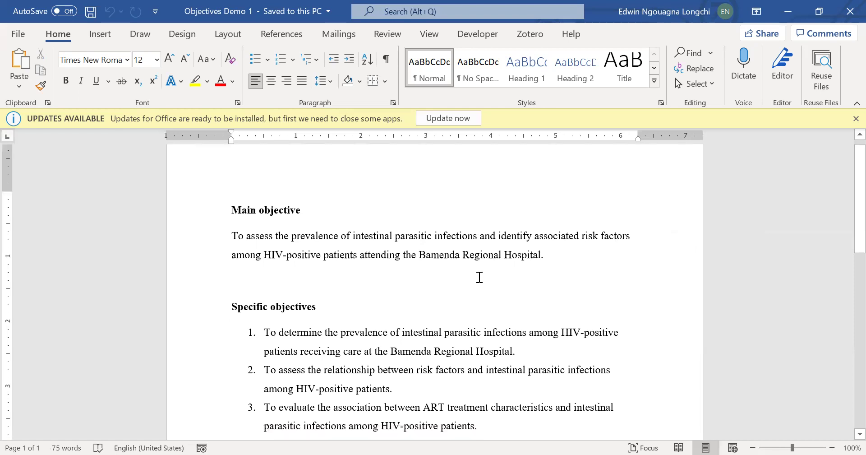
pyautogui.scroll(-1, 479, 277)
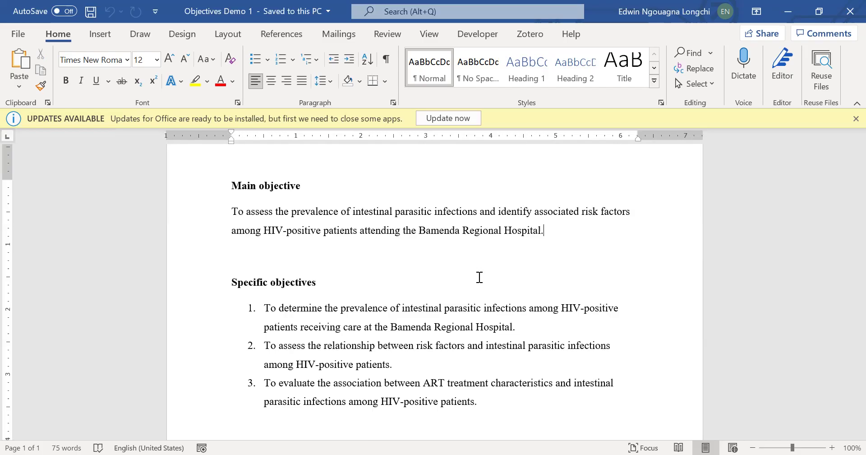
pyautogui.scroll(-1, 464, 259)
pyautogui.scroll(-1, 464, 259)
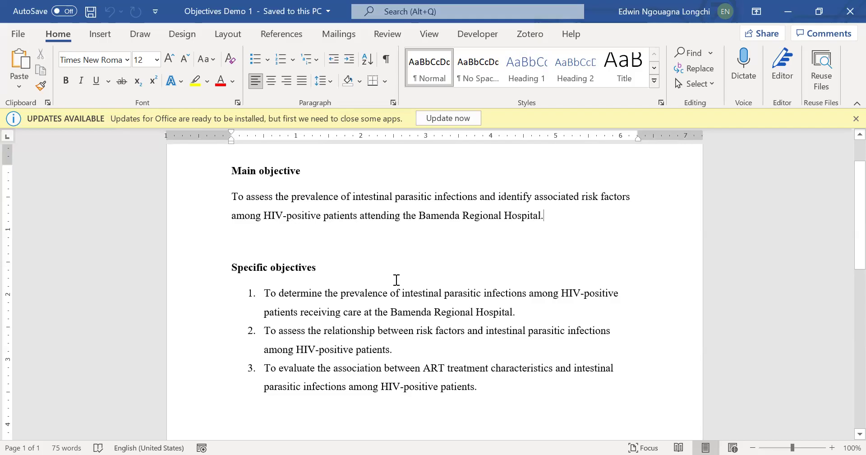
pyautogui.scroll(-1, 396, 280)
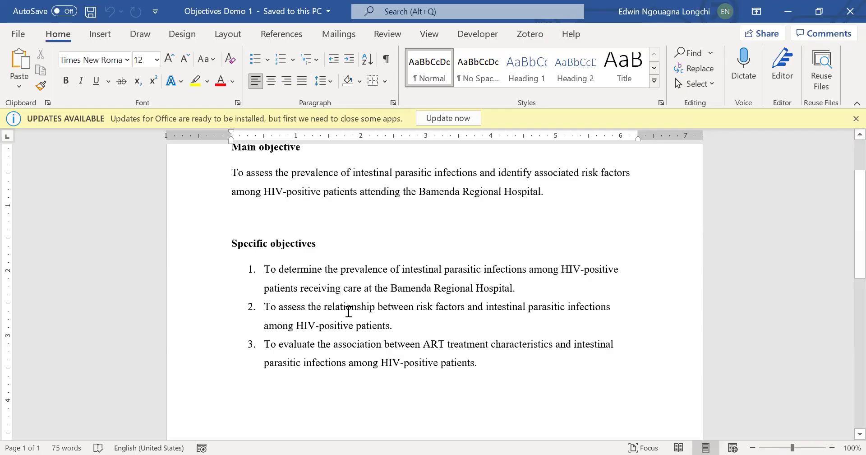
pyautogui.doubleClick(372, 307)
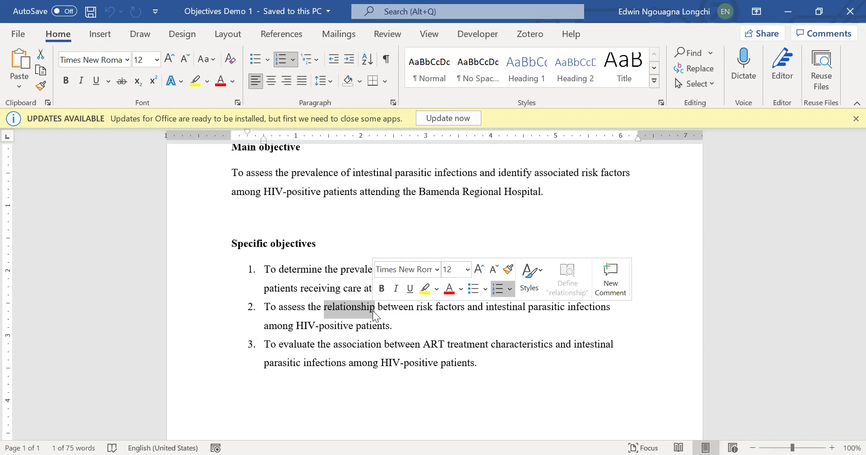
pyautogui.click(409, 318)
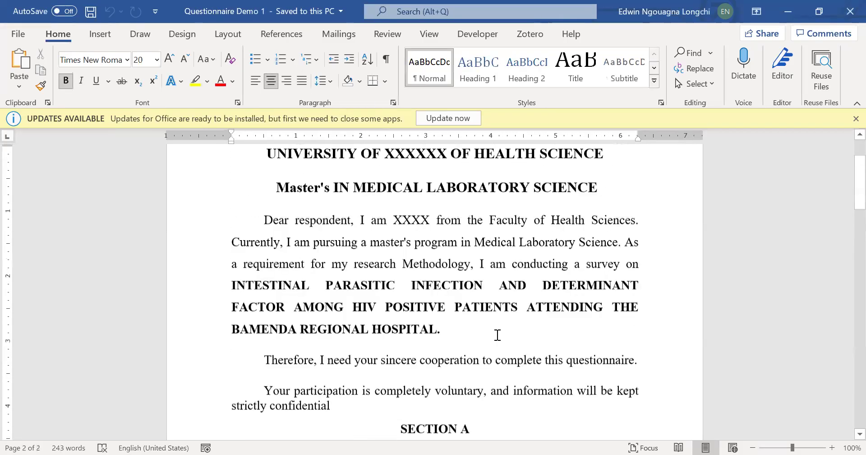
# - Examine the introduction and the Section A demographic questions, including the marital status options, in the Questionnaire Demo 1 document
pyautogui.scroll(1, 498, 335)
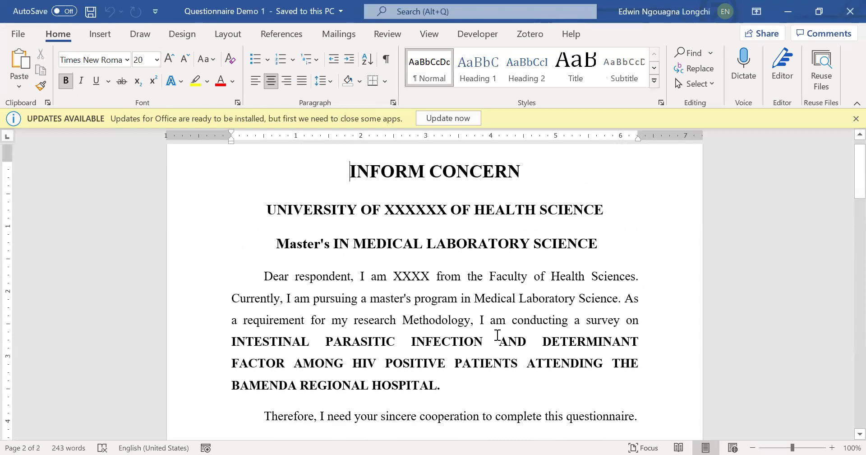
pyautogui.scroll(1, 498, 335)
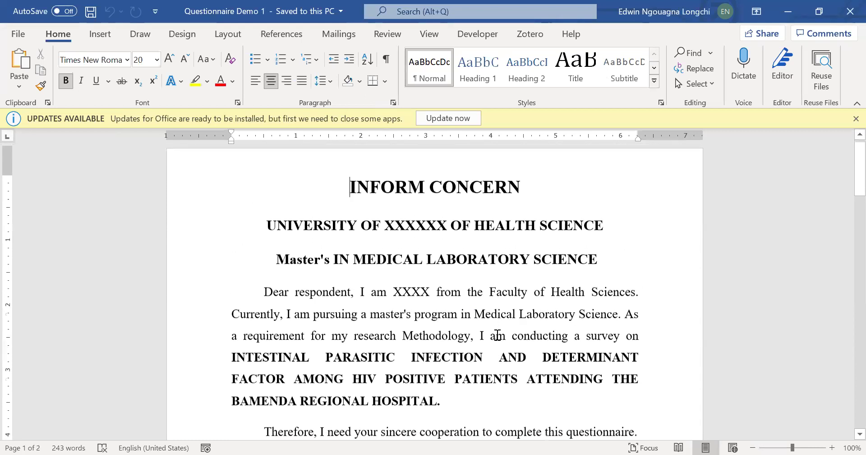
pyautogui.scroll(-1, 497, 335)
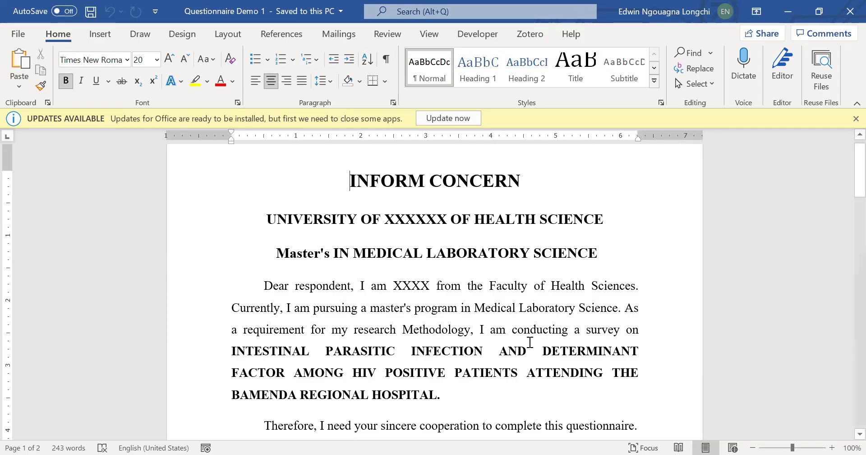
pyautogui.scroll(-1, 530, 342)
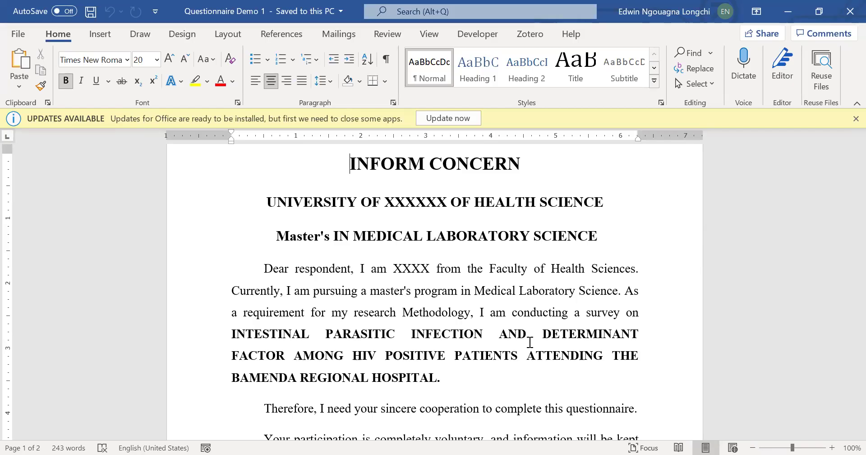
pyautogui.scroll(-5, 530, 342)
pyautogui.scroll(-2, 531, 342)
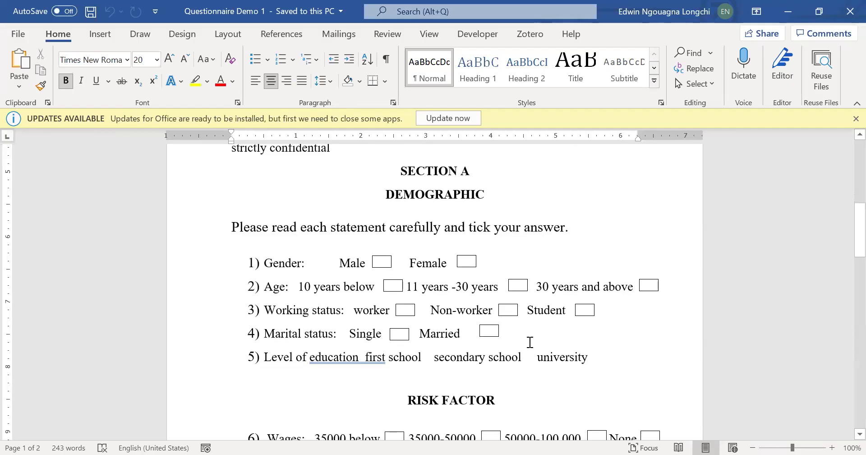
pyautogui.scroll(-1, 530, 342)
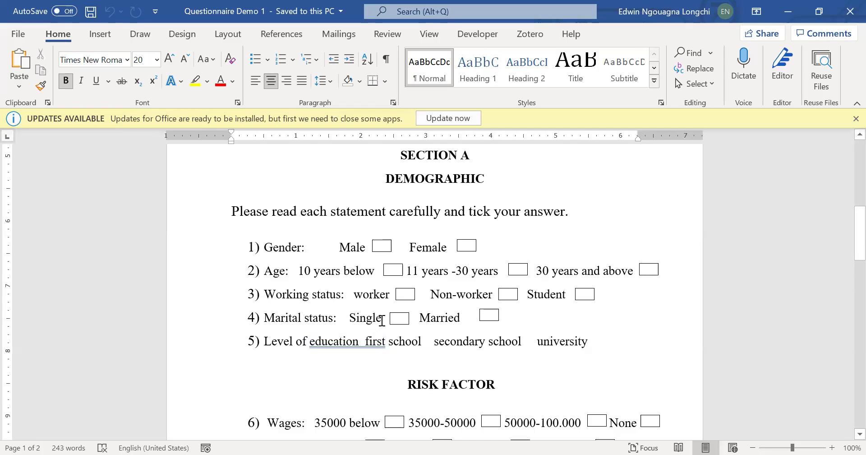
pyautogui.doubleClick(356, 318)
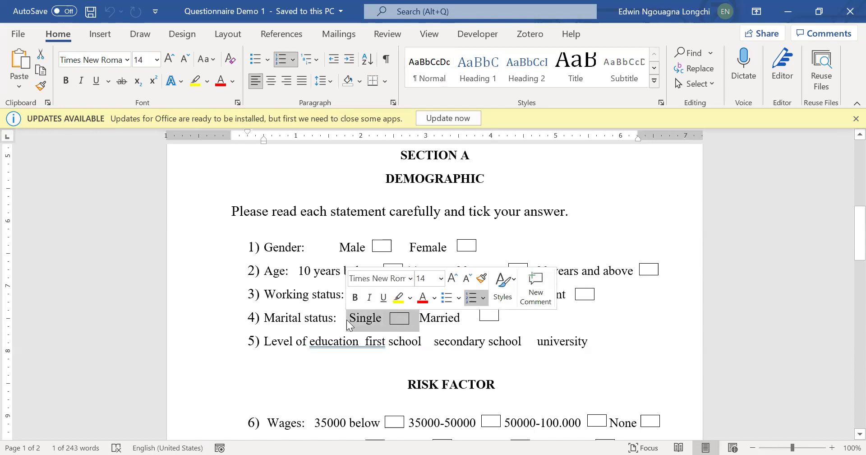
pyautogui.click(427, 324)
# - Examine the Risk Factor questions on wages, location and type of water consumed
pyautogui.scroll(-2, 427, 324)
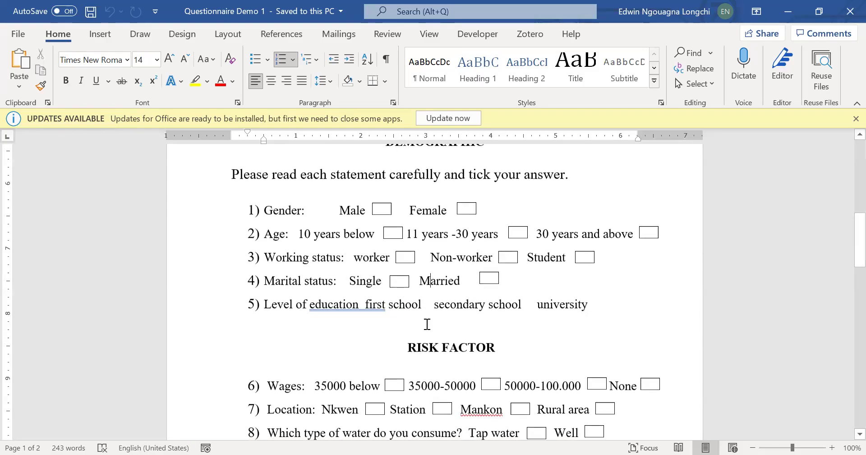
pyautogui.scroll(-1, 428, 324)
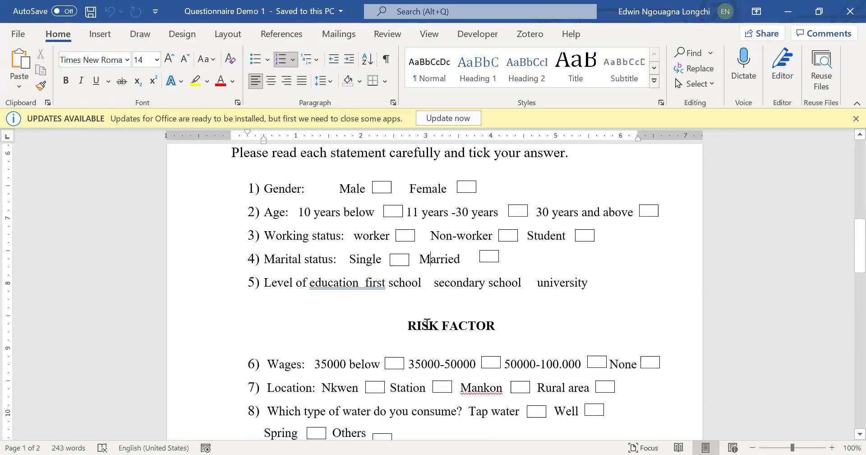
pyautogui.scroll(-1, 427, 324)
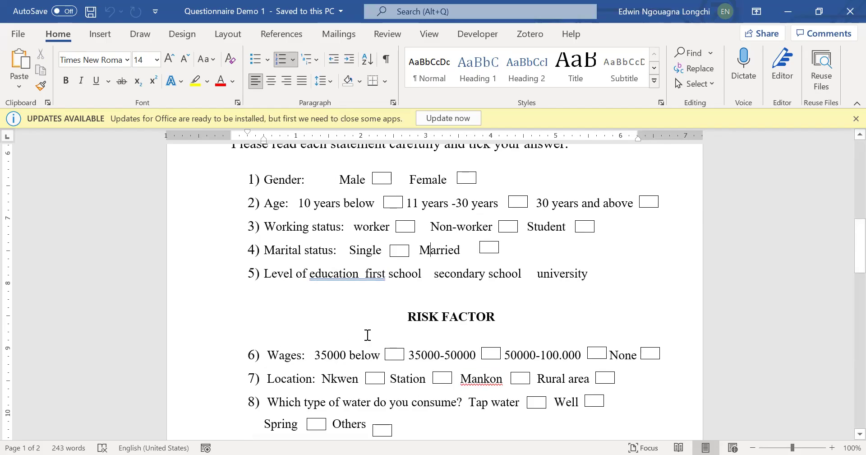
pyautogui.scroll(-2, 372, 332)
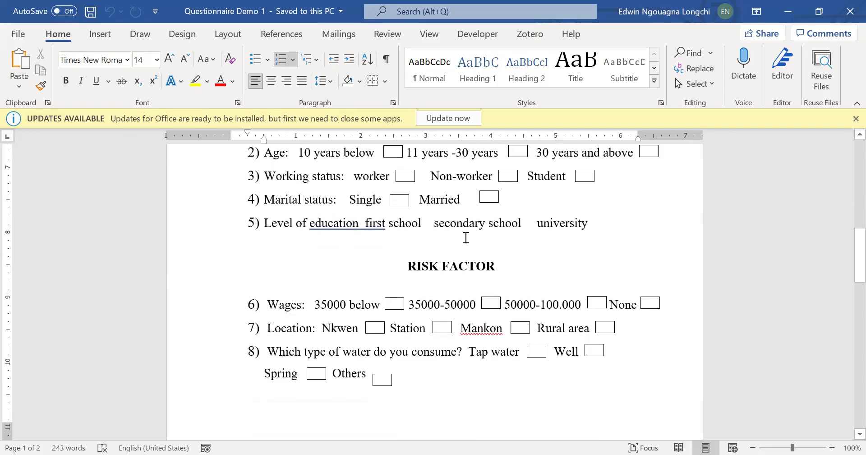
pyautogui.scroll(-1, 466, 238)
pyautogui.scroll(-1, 466, 238)
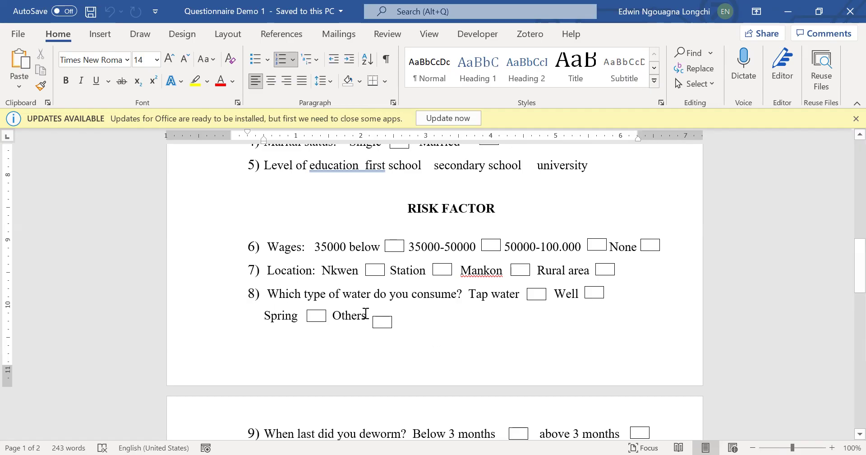
pyautogui.scroll(-1, 459, 316)
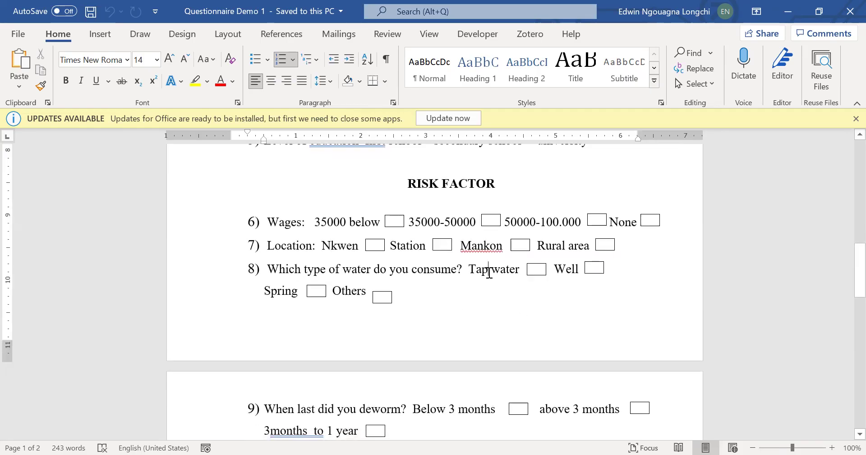
pyautogui.scroll(-1, 508, 300)
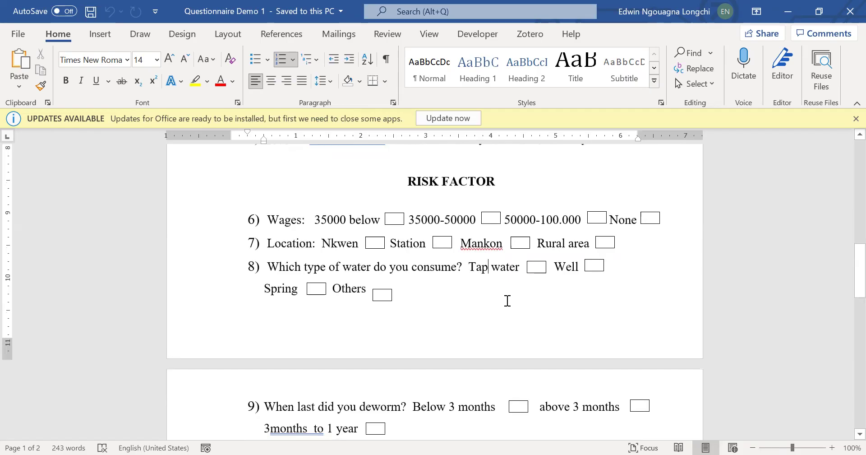
pyautogui.scroll(-1, 508, 300)
pyautogui.scroll(-3, 508, 300)
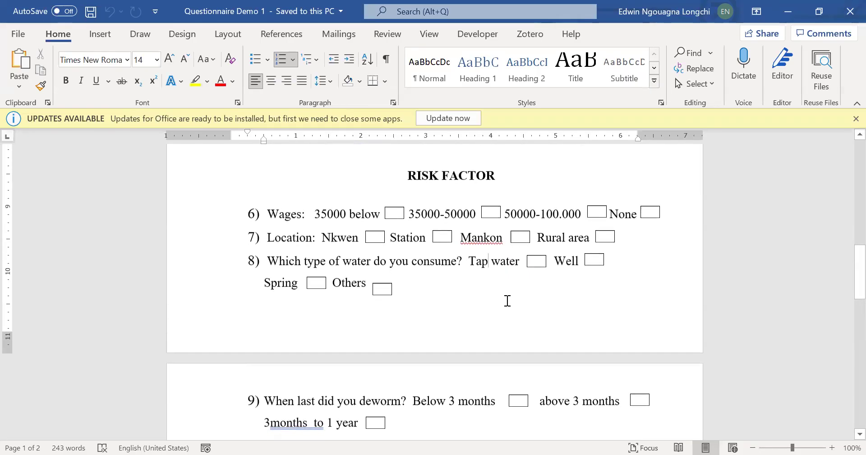
# - Read questionnaire items 9 to 17, from deworming and ART treatment to earlier parasitic disease diagnosis
pyautogui.scroll(-7, 516, 267)
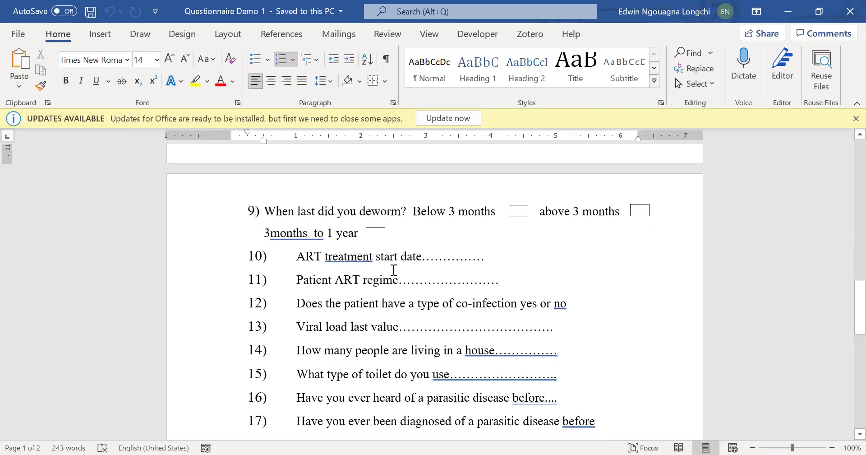
pyautogui.scroll(-1, 444, 271)
pyautogui.scroll(-1, 443, 272)
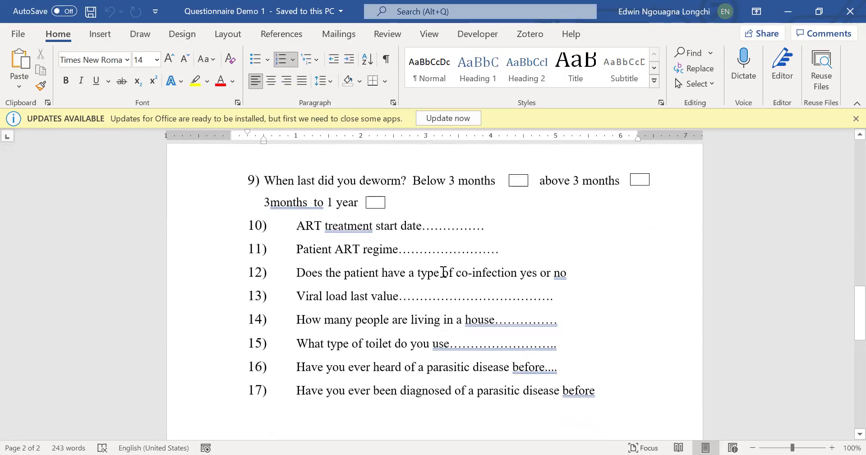
pyautogui.scroll(-1, 443, 271)
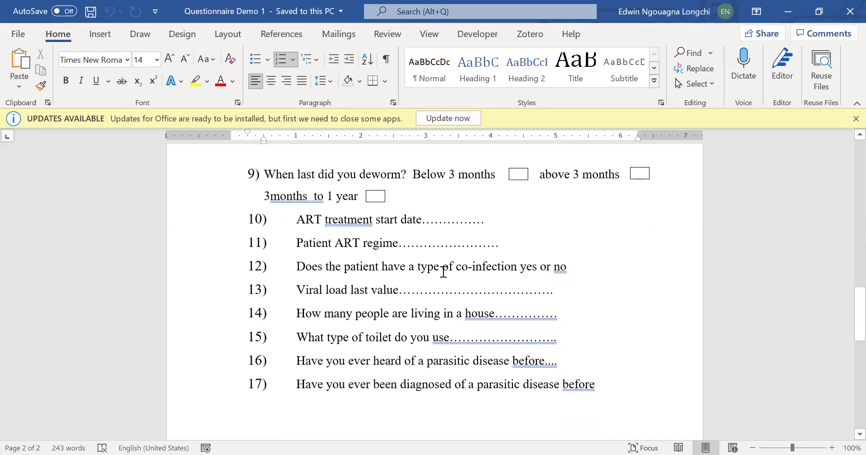
pyautogui.scroll(-1, 388, 300)
pyautogui.scroll(-3, 388, 300)
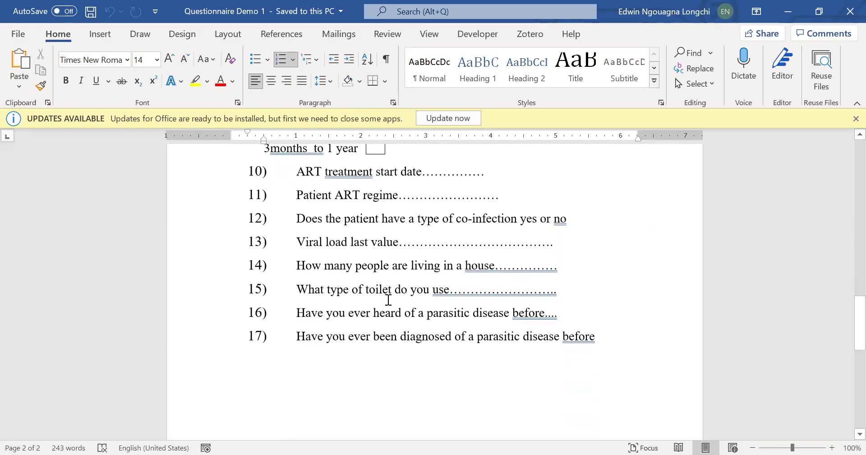
pyautogui.scroll(1, 388, 300)
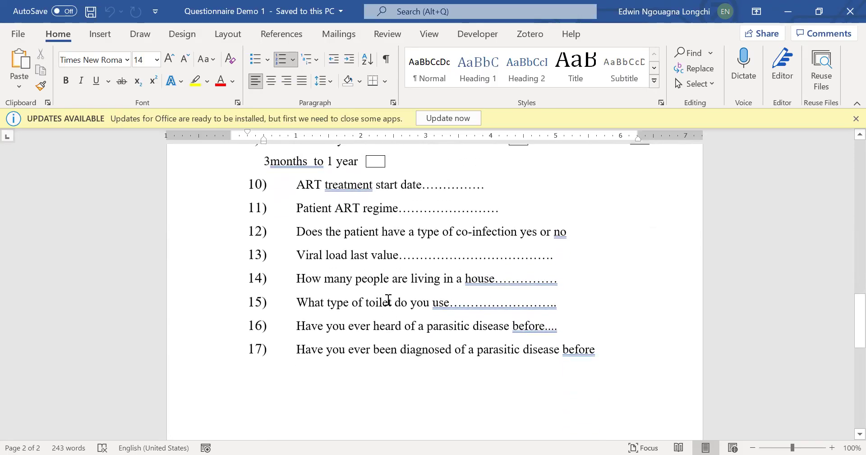
pyautogui.scroll(-2, 388, 300)
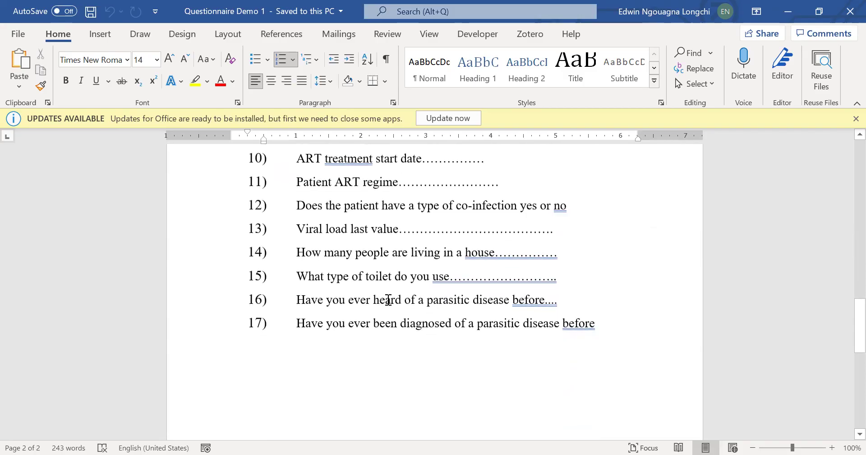
pyautogui.scroll(-1, 388, 300)
# - Return to the Demographic section, select its instruction line with questions 1 to 5, and revisit the Risk Factor questions
pyautogui.scroll(10, 388, 300)
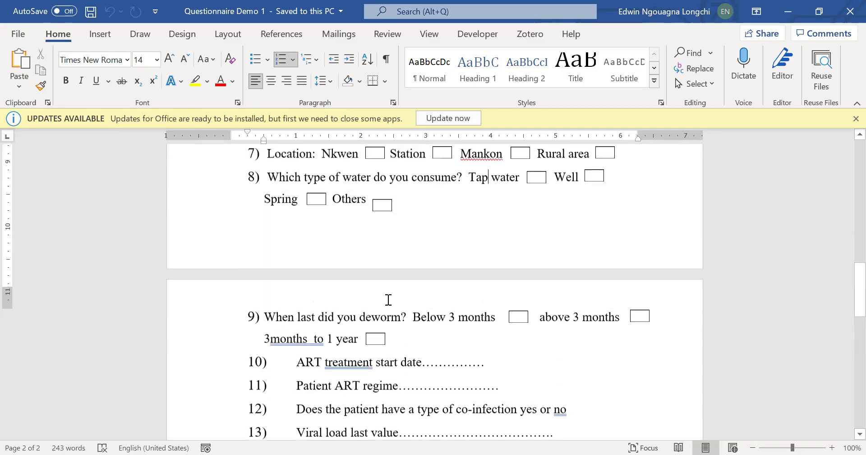
pyautogui.scroll(15, 388, 300)
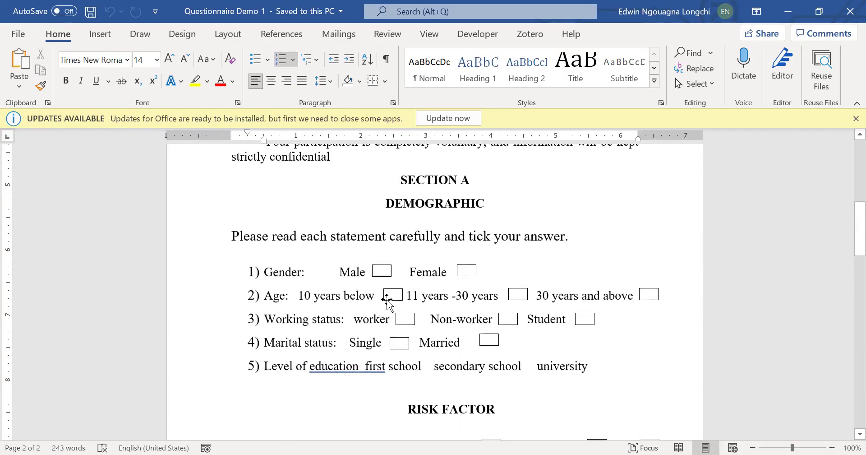
pyautogui.moveTo(231, 240); pyautogui.dragTo(580, 369)
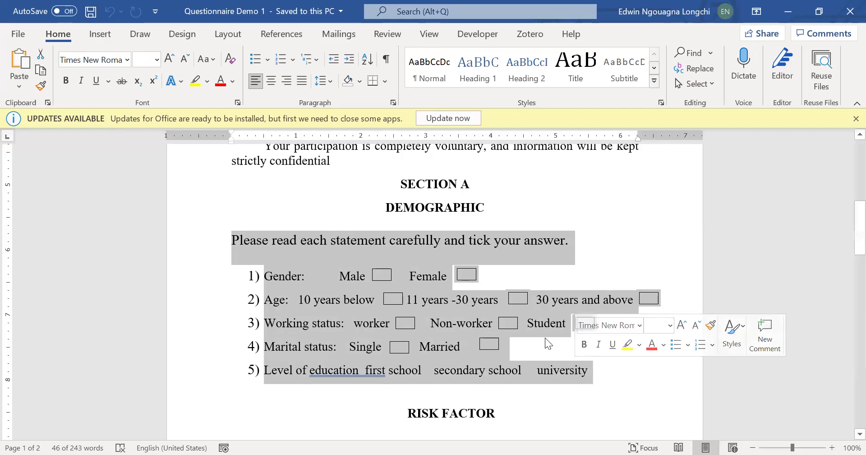
pyautogui.click(345, 304)
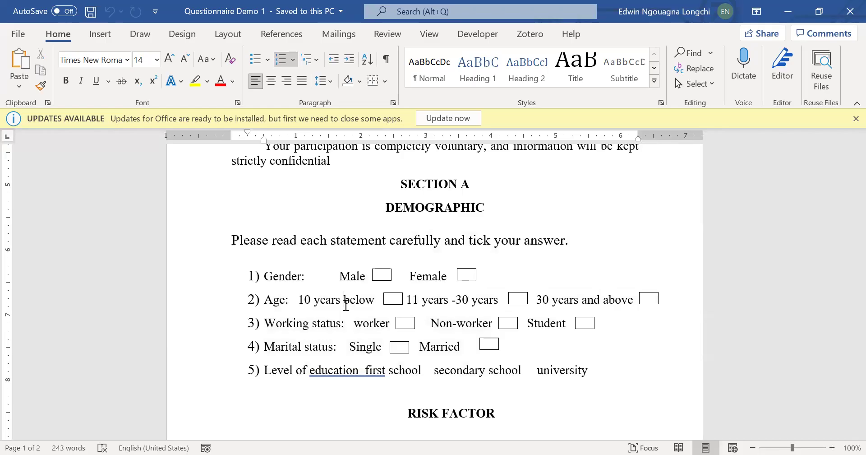
pyautogui.moveTo(232, 240); pyautogui.dragTo(579, 375)
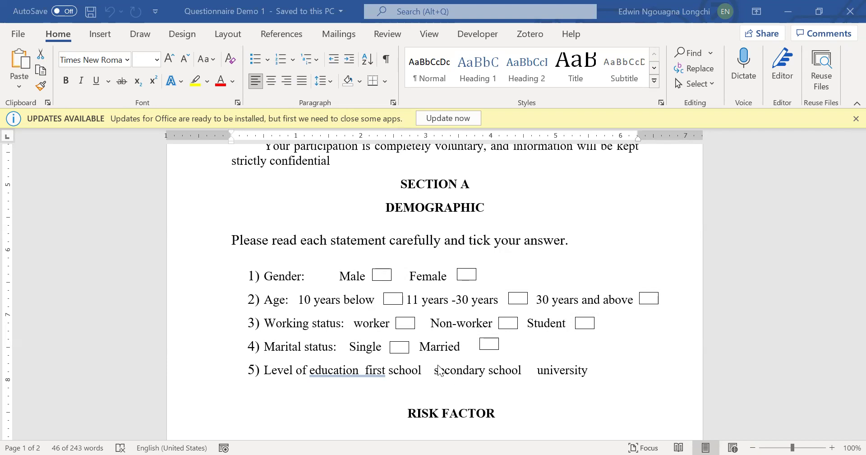
pyautogui.scroll(-8, 440, 370)
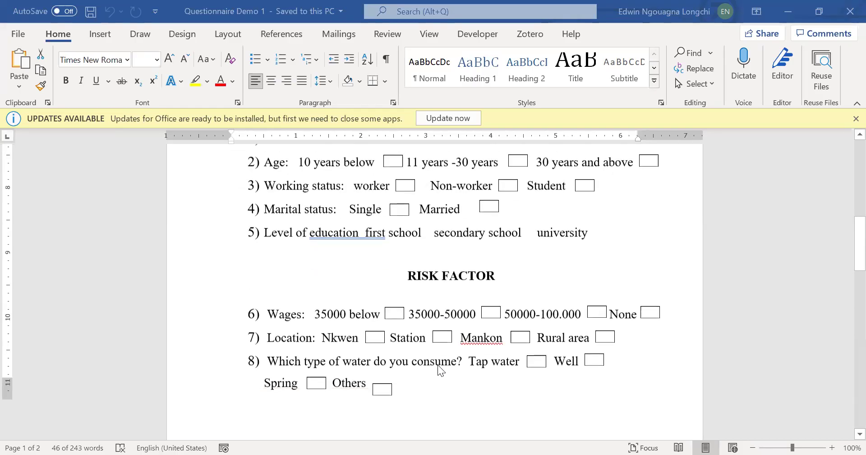
# - Review the closing questionnaire items through 17 and switch to the Data Demo 1 workbook in Excel
pyautogui.scroll(-10, 438, 365)
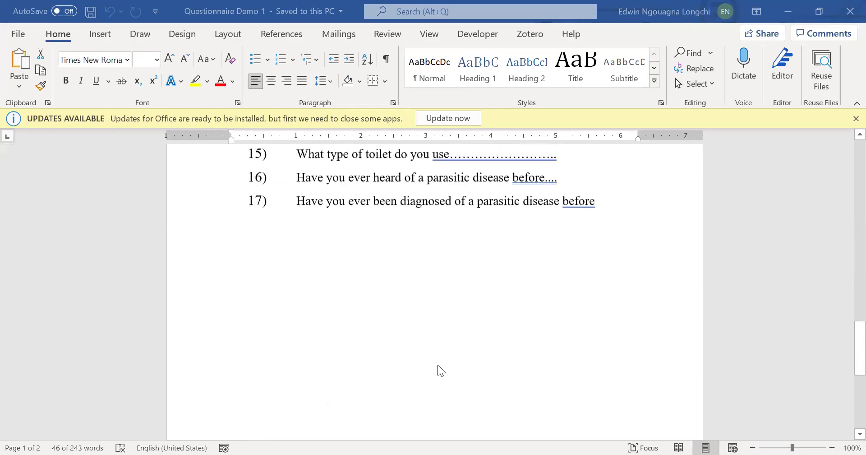
pyautogui.scroll(5, 438, 365)
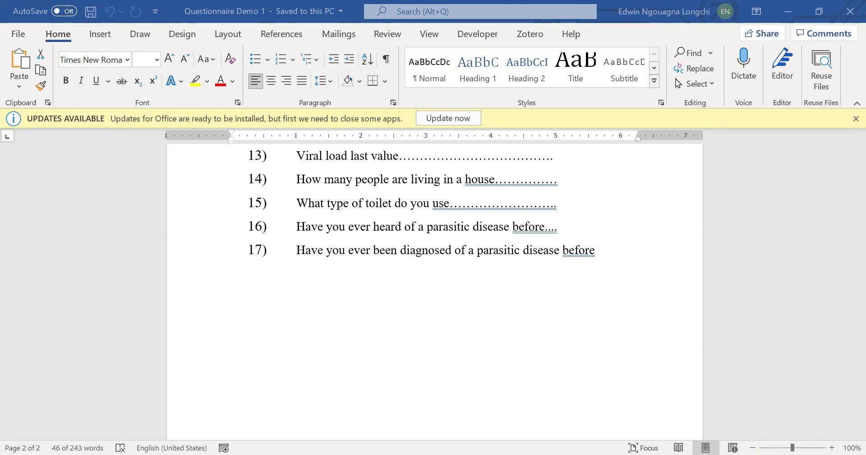
pyautogui.hotkey('alt', 'Tab')
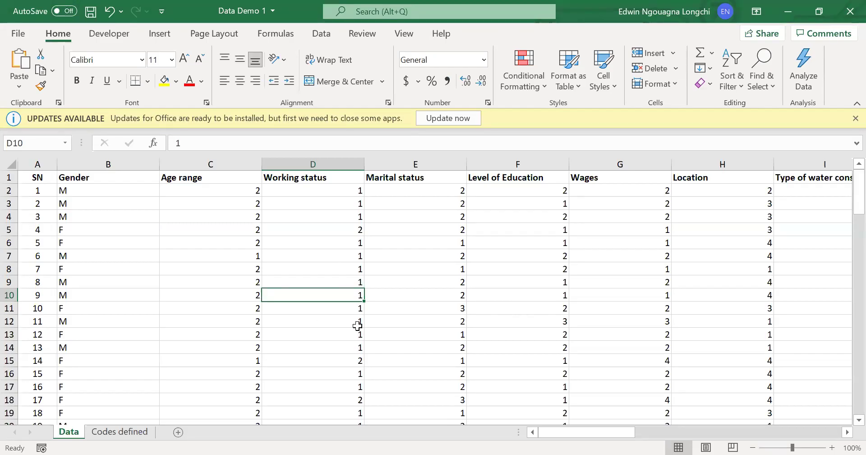
# - Examine the coded entries in the Age range, Working status and Marital status columns of the Data sheet
pyautogui.click(397, 305)
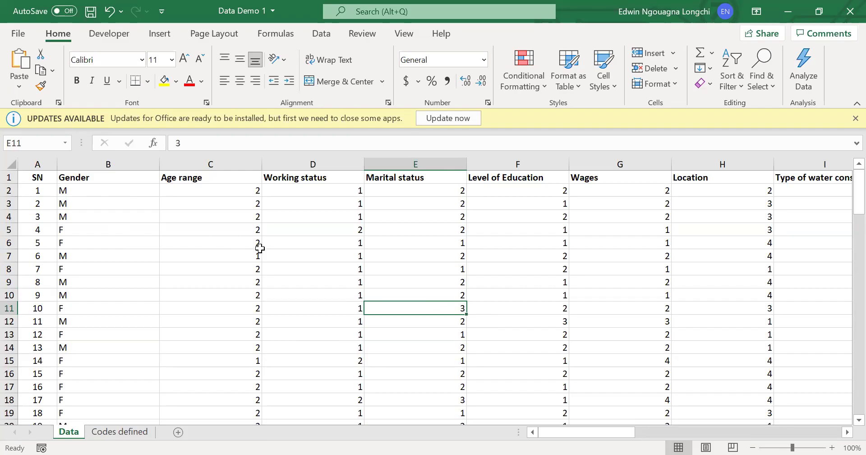
pyautogui.scroll(-1, 260, 247)
pyautogui.scroll(1, 260, 248)
pyautogui.moveTo(557, 430); pyautogui.dragTo(507, 418)
pyautogui.click(310, 255)
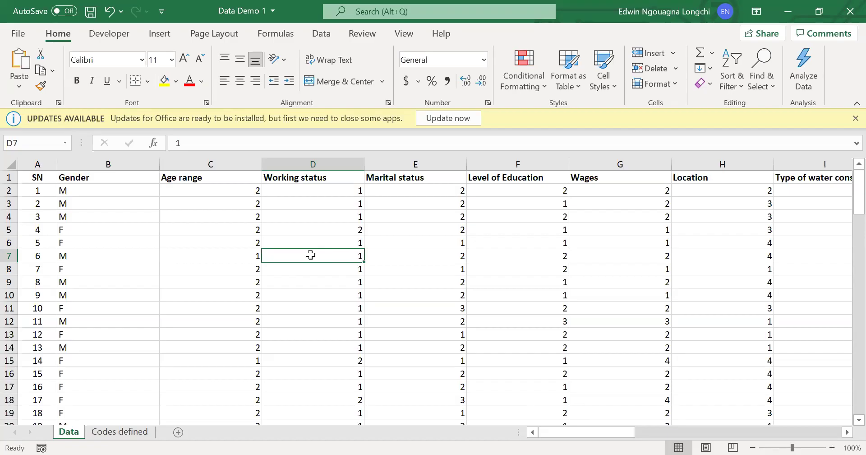
pyautogui.click(188, 191)
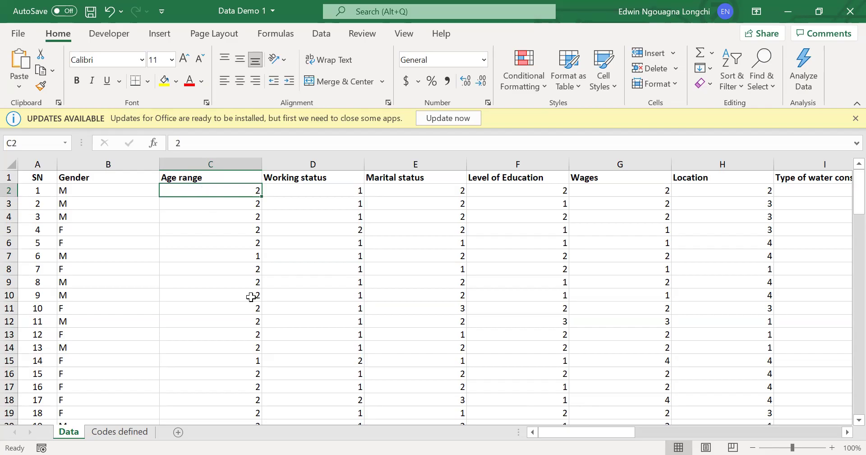
pyautogui.click(363, 300)
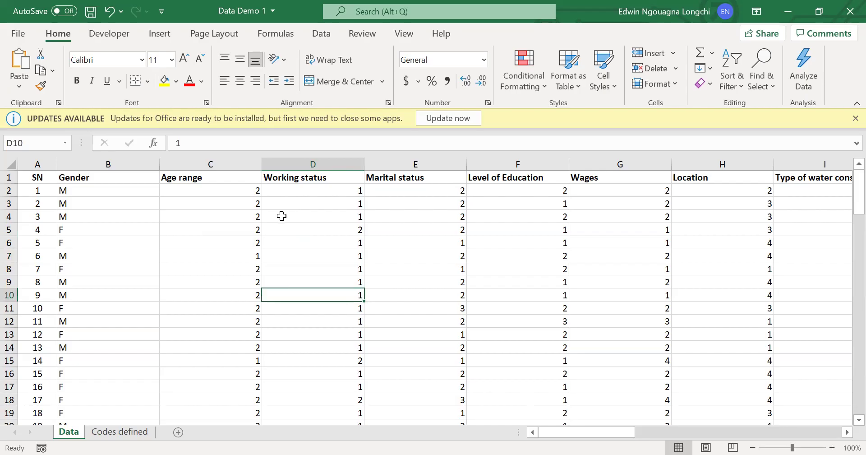
pyautogui.click(237, 192)
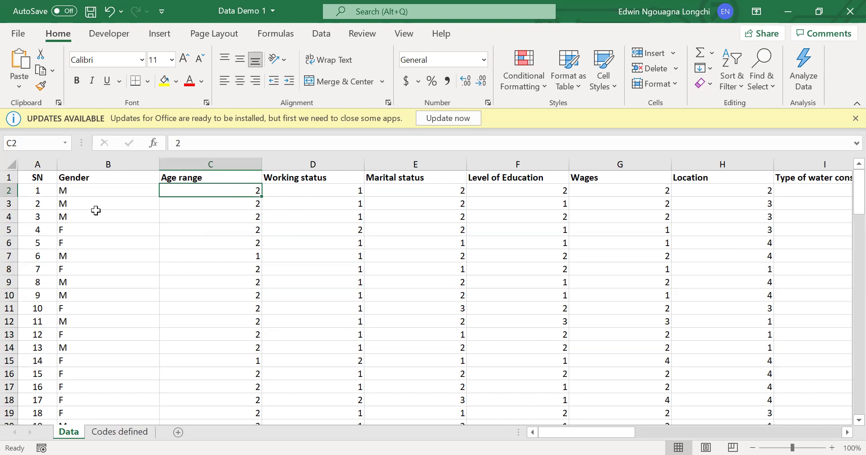
# - Examine how male and female entries are recorded in the Gender column, ending on the first record
pyautogui.click(91, 191)
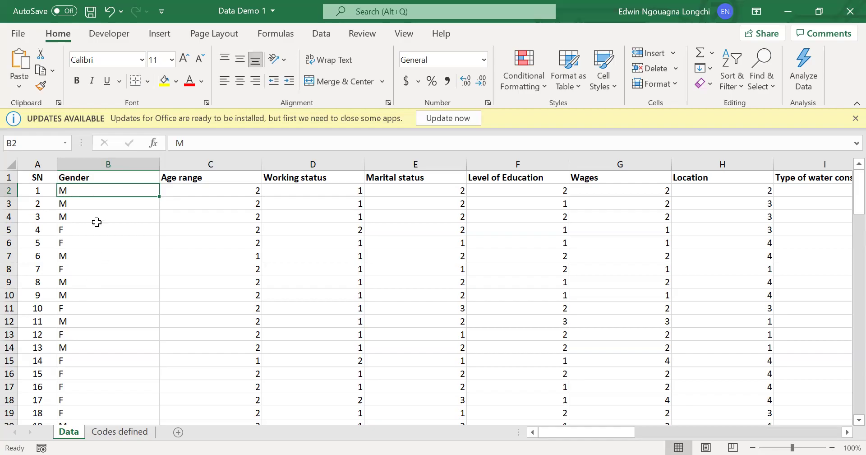
pyautogui.click(107, 231)
pyautogui.click(122, 263)
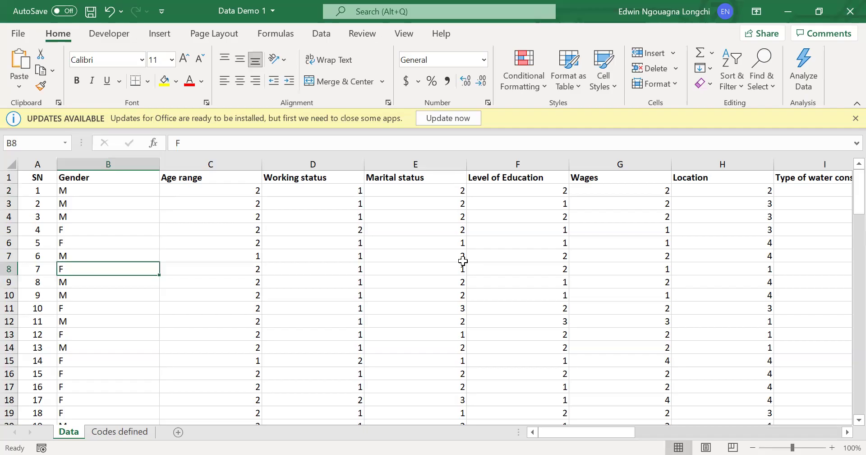
pyautogui.click(63, 189)
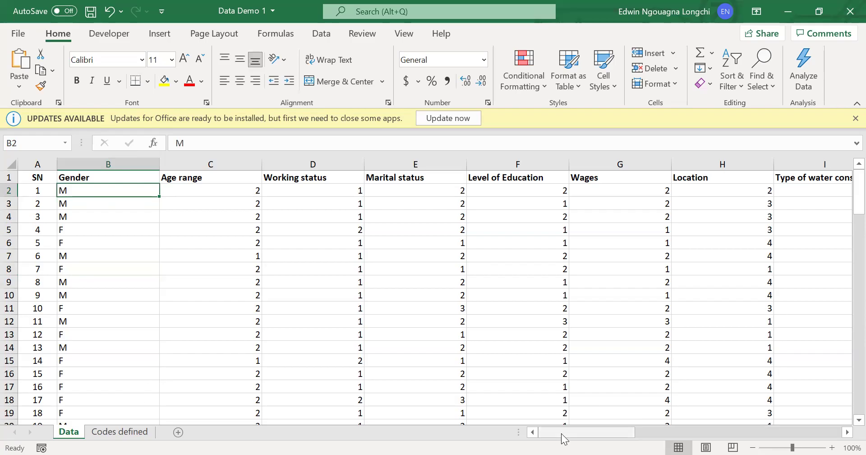
# - Inspect the Result column and the parasite columns E. hist, G. lamblia and I. beli in the Data sheet
pyautogui.moveTo(561, 433); pyautogui.dragTo(732, 403)
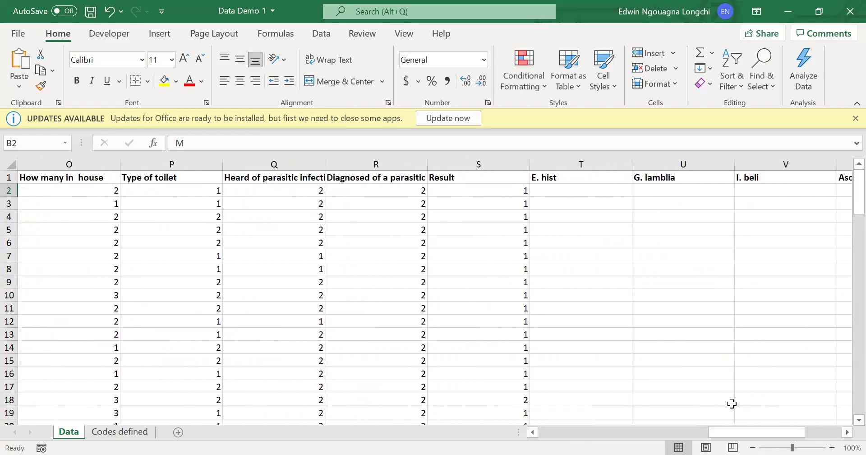
pyautogui.click(490, 177)
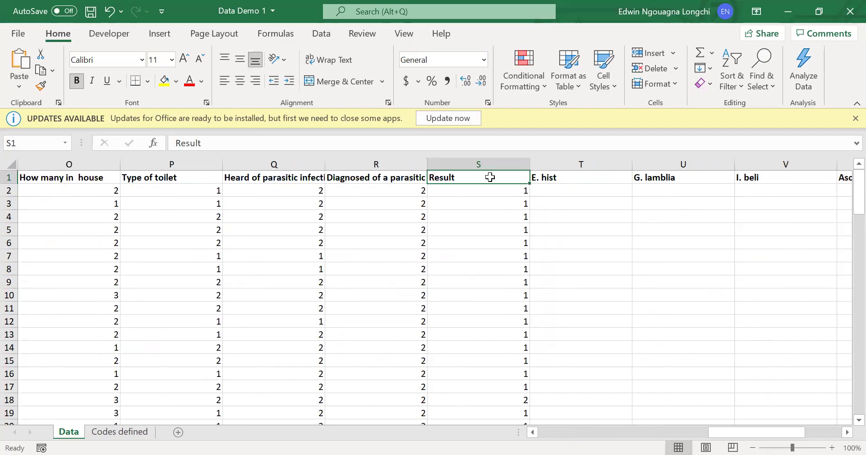
pyautogui.click(549, 178)
pyautogui.click(652, 176)
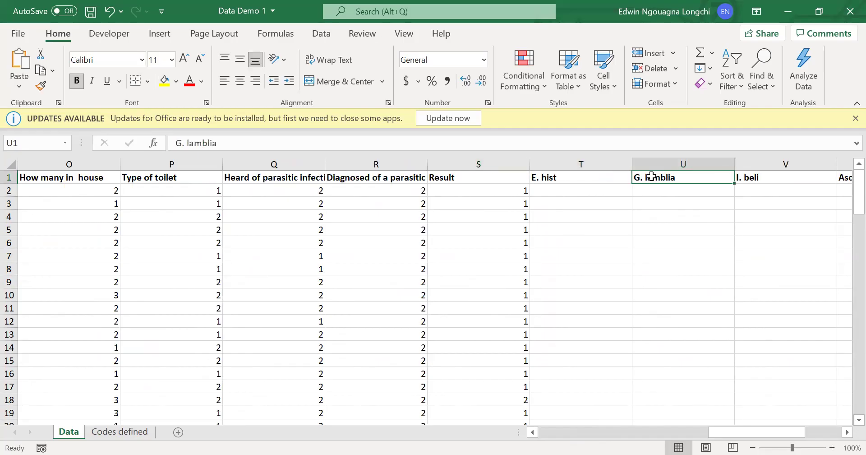
pyautogui.click(756, 178)
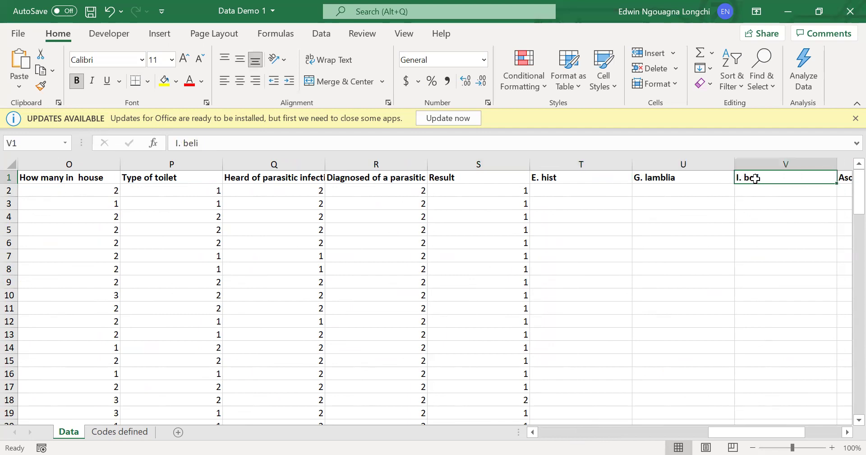
pyautogui.click(625, 190)
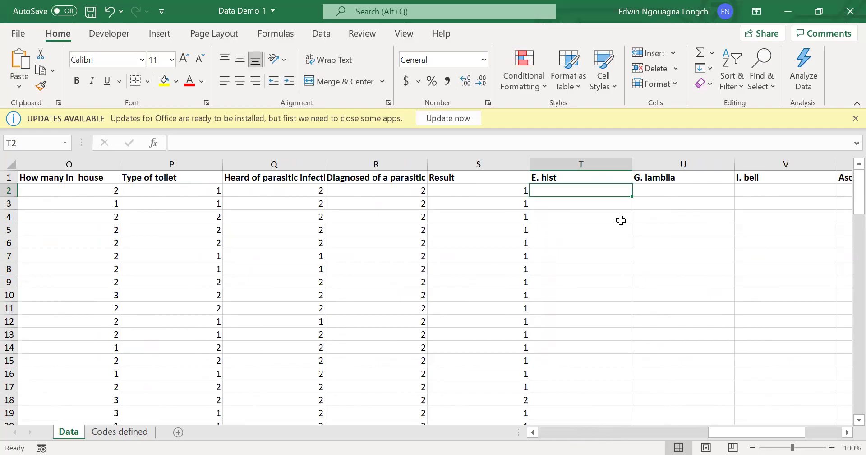
# - Check the E. hist column's heading and cells against the first record's Result entry
pyautogui.moveTo(724, 429)
pyautogui.mouseDown()
pyautogui.moveTo(766, 433)
pyautogui.moveTo(713, 427)
pyautogui.moveTo(726, 426)
pyautogui.mouseUp()
pyautogui.click(581, 216)
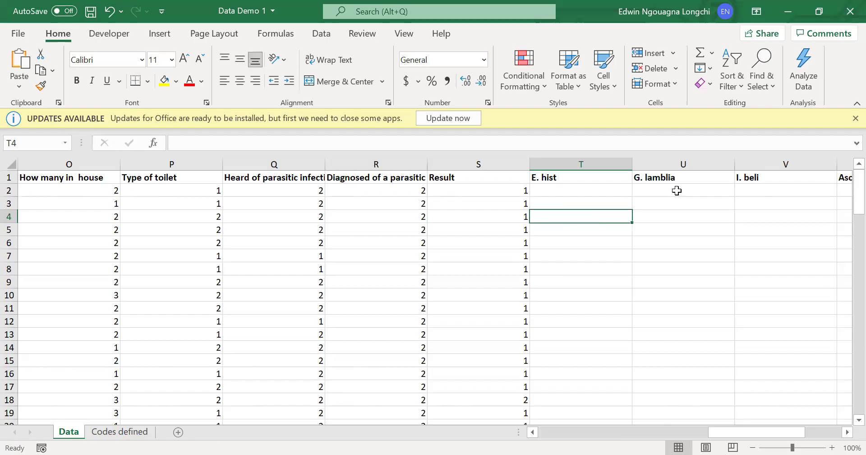
pyautogui.click(613, 179)
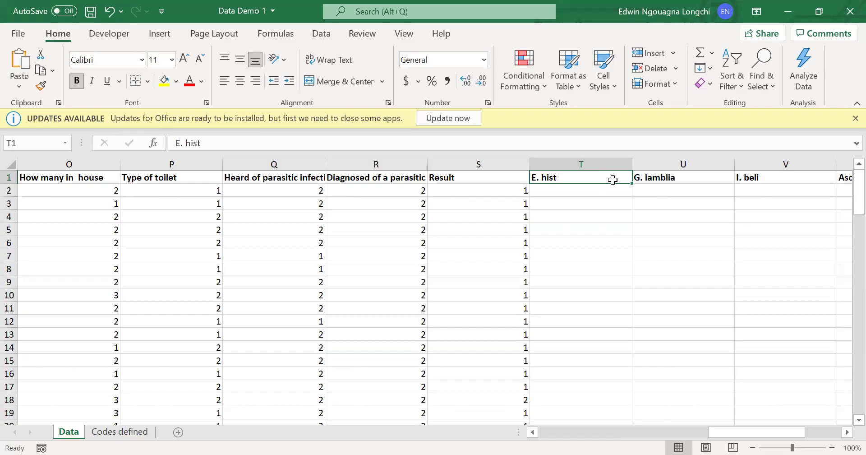
pyautogui.click(456, 193)
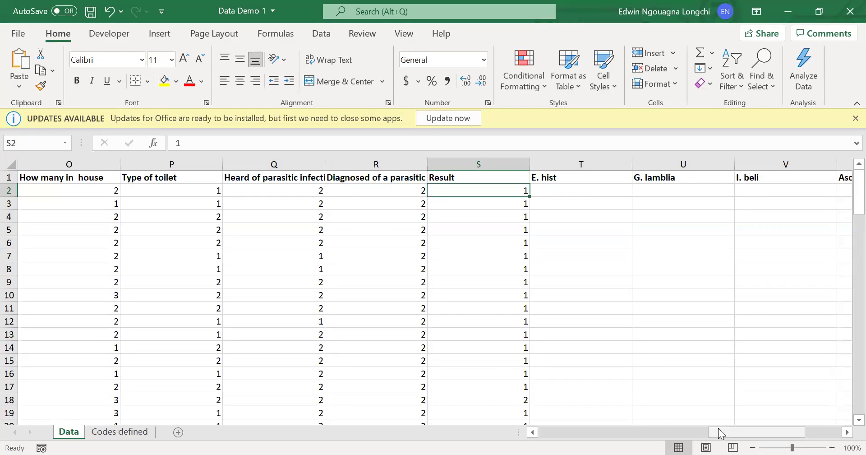
# - Select the Age range entry in C5 and look up the variable codes in the Codes defined sheet
pyautogui.moveTo(726, 433); pyautogui.dragTo(557, 434)
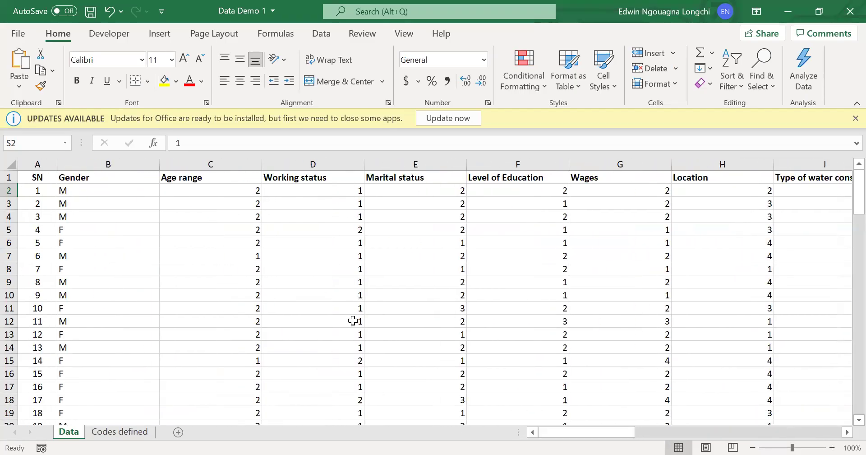
pyautogui.click(230, 231)
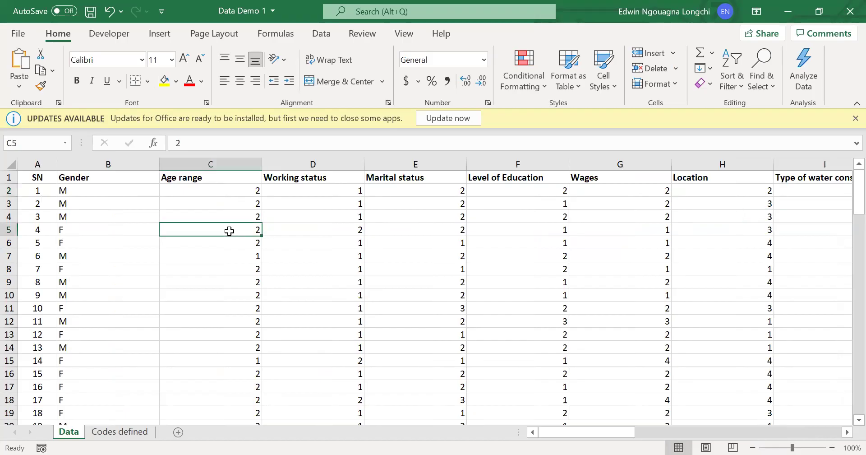
pyautogui.click(112, 434)
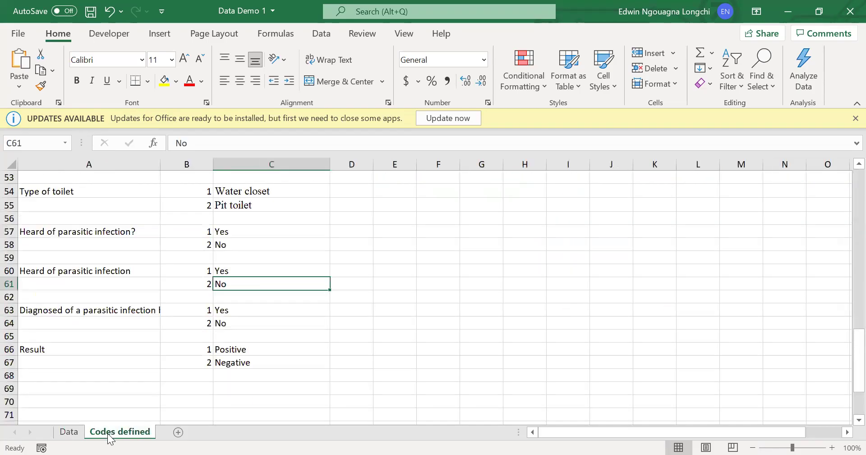
pyautogui.scroll(14, 223, 267)
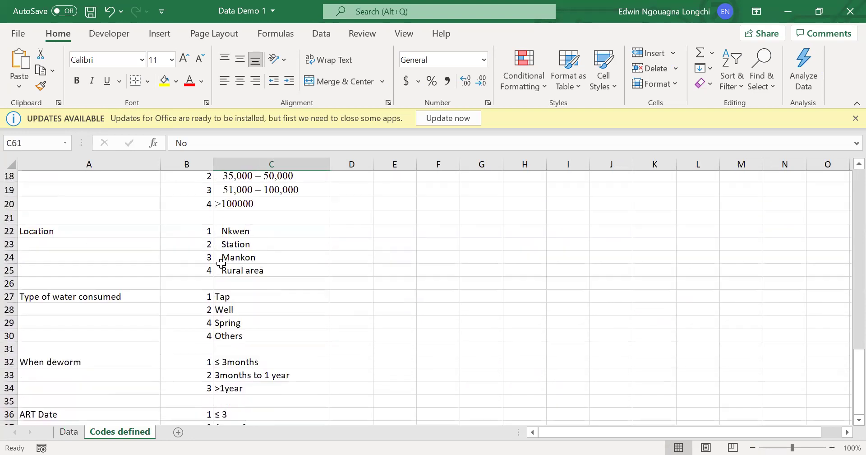
pyautogui.scroll(4, 221, 264)
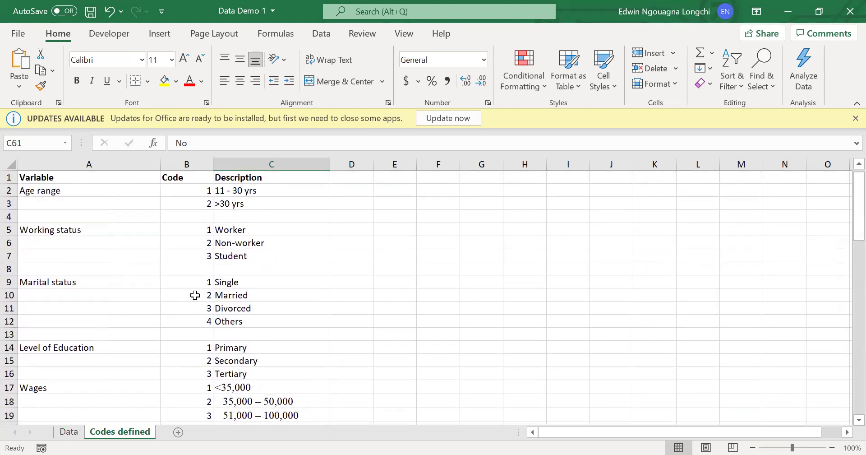
# - Go through the demographic column headings in the Data sheet, from Gender to Level of Education
pyautogui.click(73, 433)
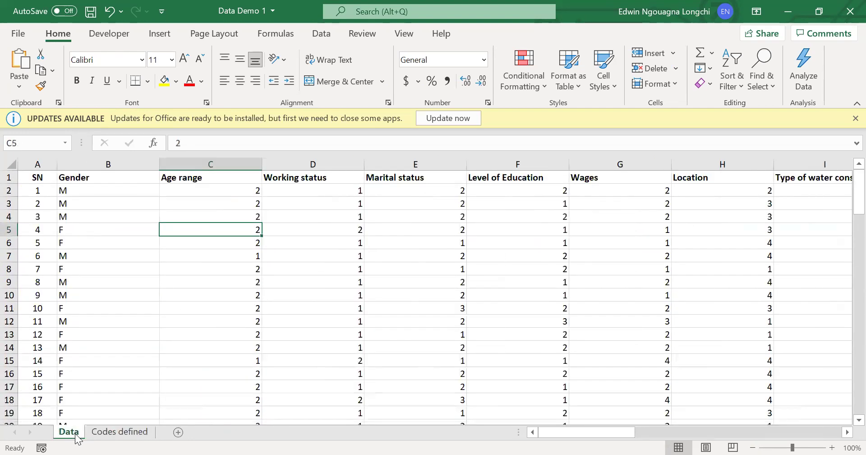
pyautogui.click(338, 229)
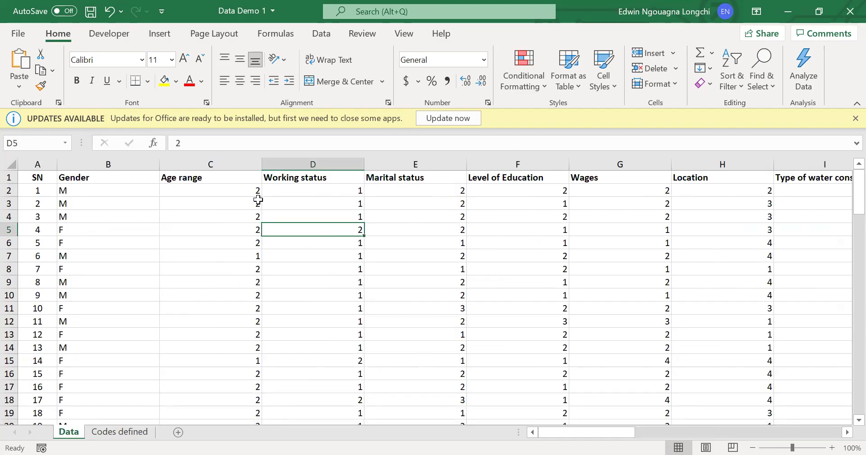
pyautogui.click(91, 181)
pyautogui.click(175, 181)
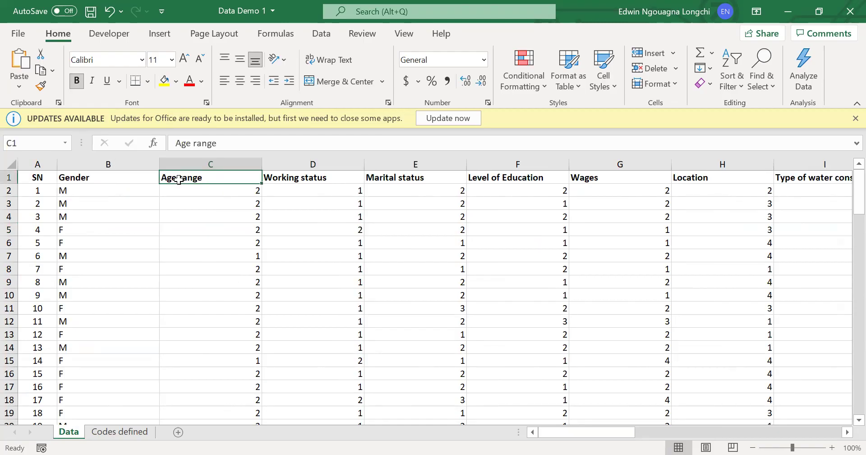
pyautogui.click(318, 182)
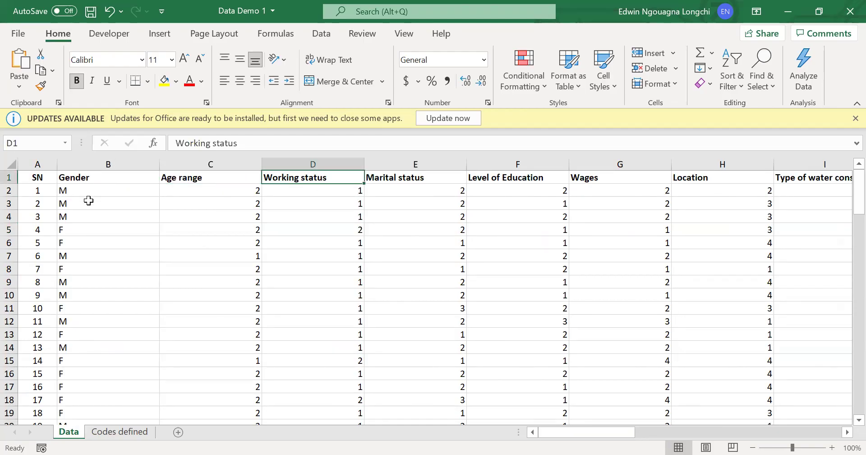
pyautogui.moveTo(74, 180); pyautogui.dragTo(202, 176)
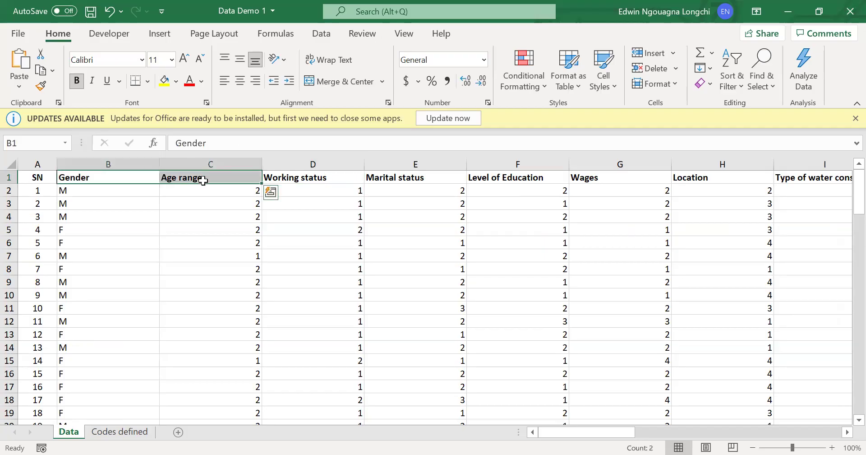
pyautogui.click(348, 180)
pyautogui.click(401, 179)
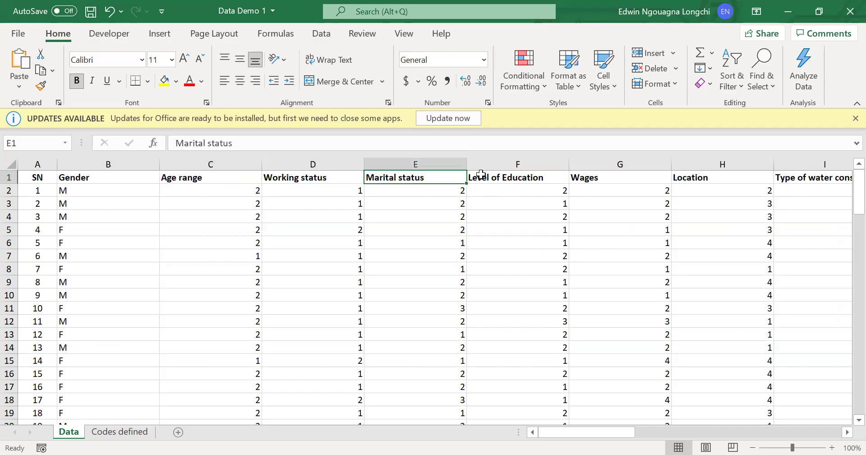
pyautogui.click(490, 177)
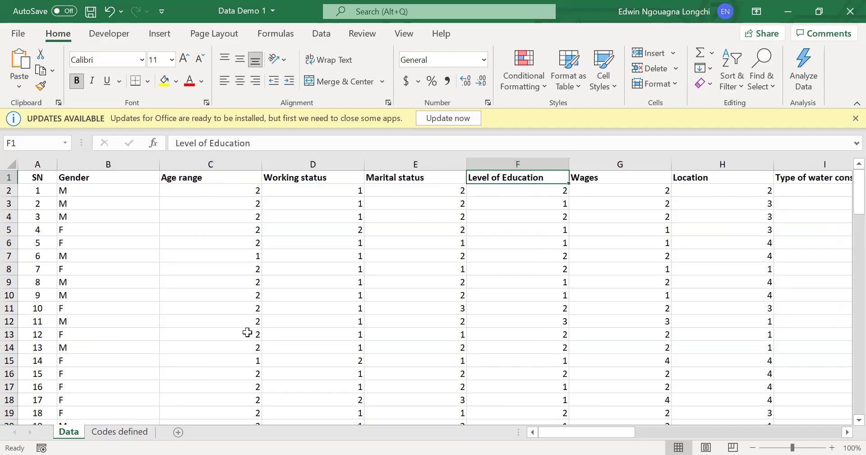
# - Read the code descriptions from Age range to Type of water consumed, and return to the Data sheet
pyautogui.click(131, 432)
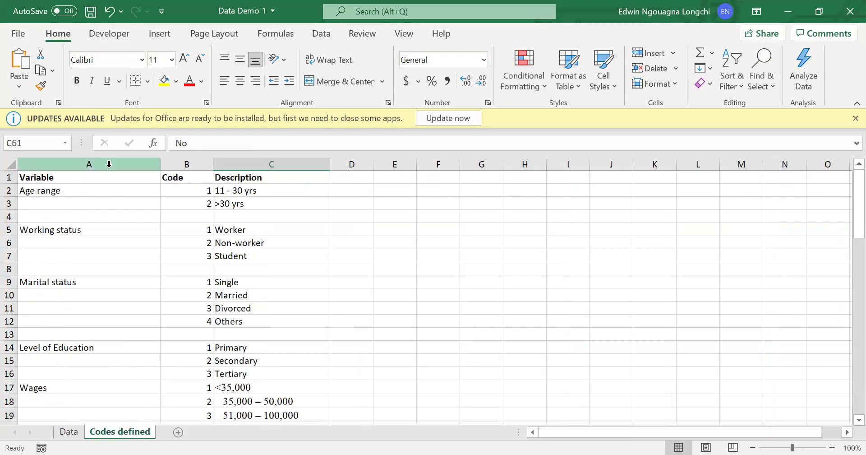
pyautogui.scroll(-5, 118, 191)
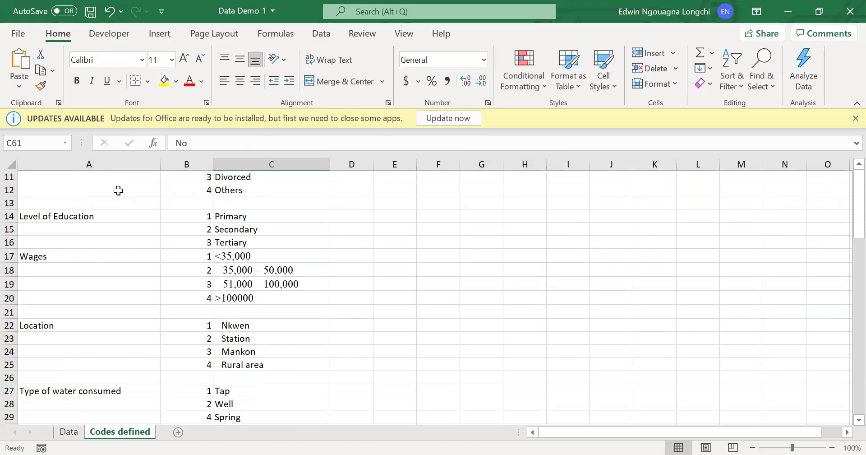
pyautogui.scroll(5, 118, 191)
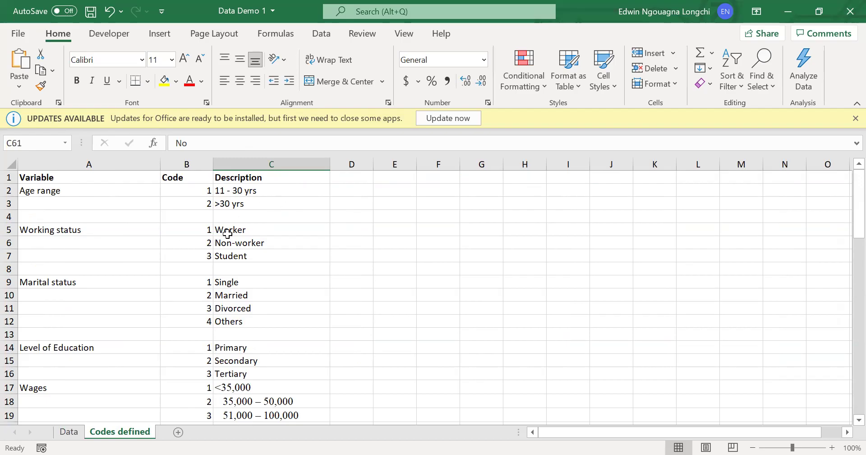
pyautogui.click(70, 432)
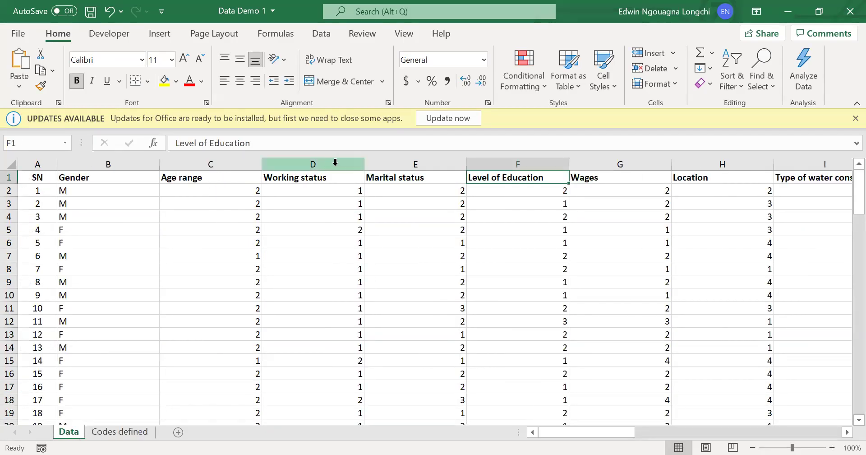
# - Review the code descriptions for Working status, Marital status, Level of Education and Wages in the Codes defined sheet
pyautogui.click(123, 432)
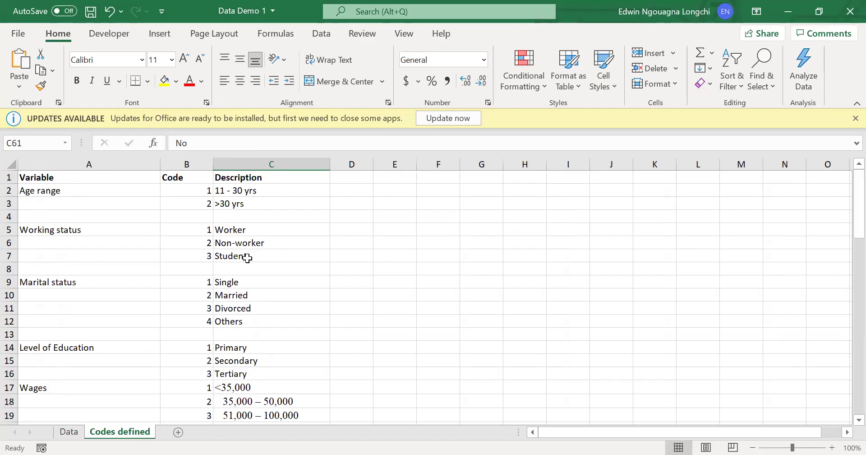
pyautogui.click(247, 258)
pyautogui.click(255, 290)
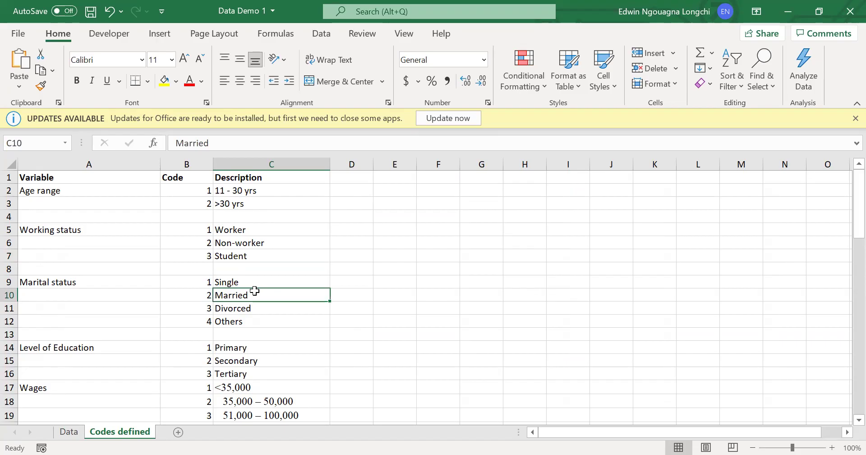
pyautogui.scroll(-3, 255, 291)
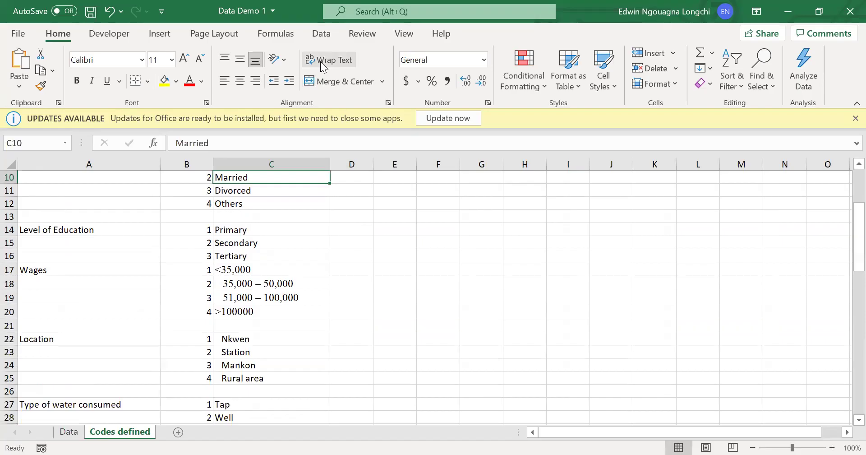
pyautogui.hotkey('alt', 'Tab')
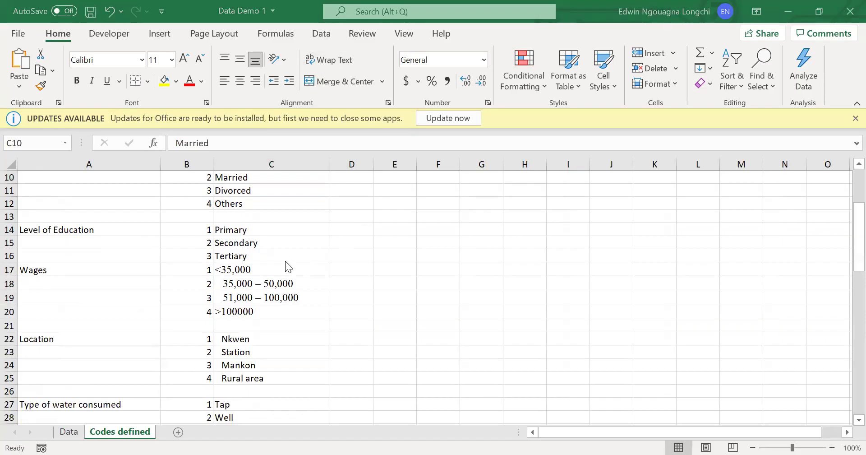
pyautogui.hotkey('alt', 'Tab')
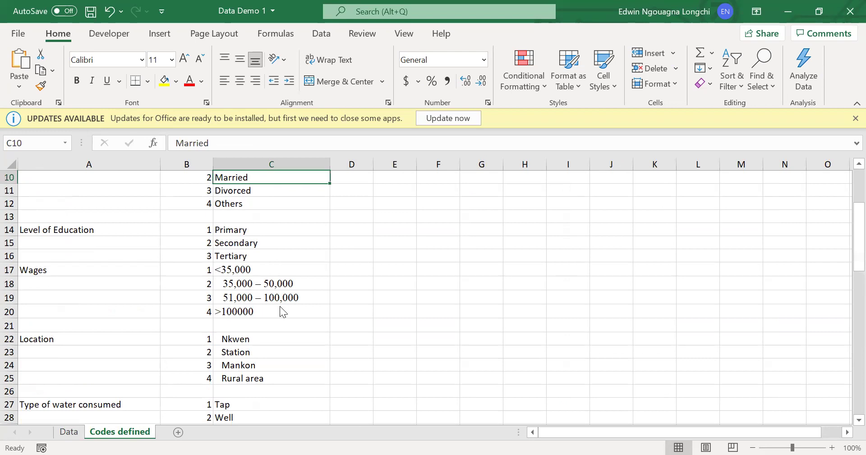
pyautogui.hotkey('alt', 'Tab')
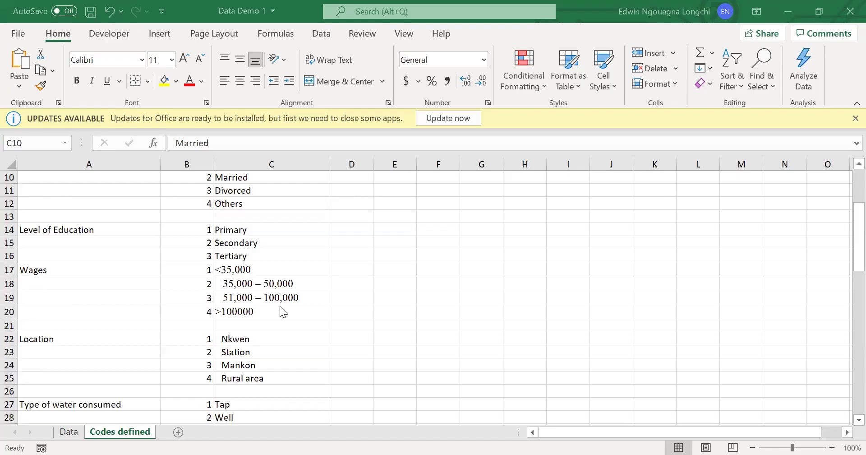
# - Look through the remaining code definitions, including Viral load, Type of toilet and Heard of parasitic infection, and return to the start of the list
pyautogui.scroll(-3, 281, 307)
pyautogui.scroll(-5, 280, 306)
pyautogui.scroll(-6, 280, 305)
pyautogui.scroll(-2, 280, 306)
pyautogui.scroll(4, 280, 306)
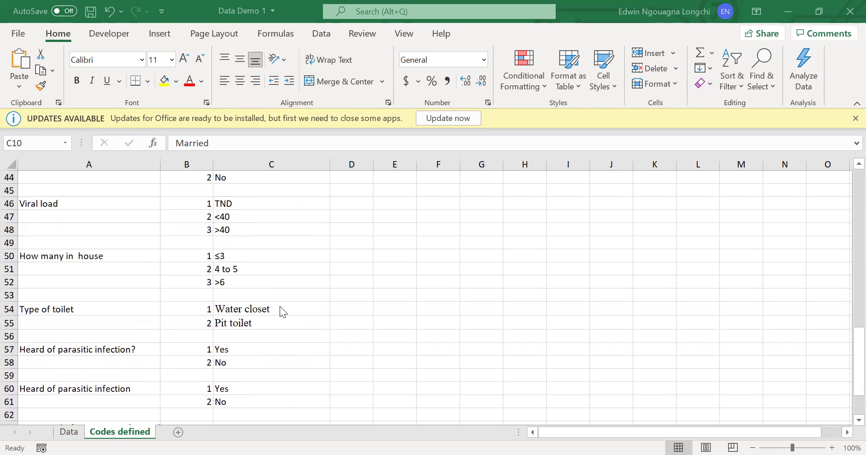
pyautogui.scroll(11, 279, 306)
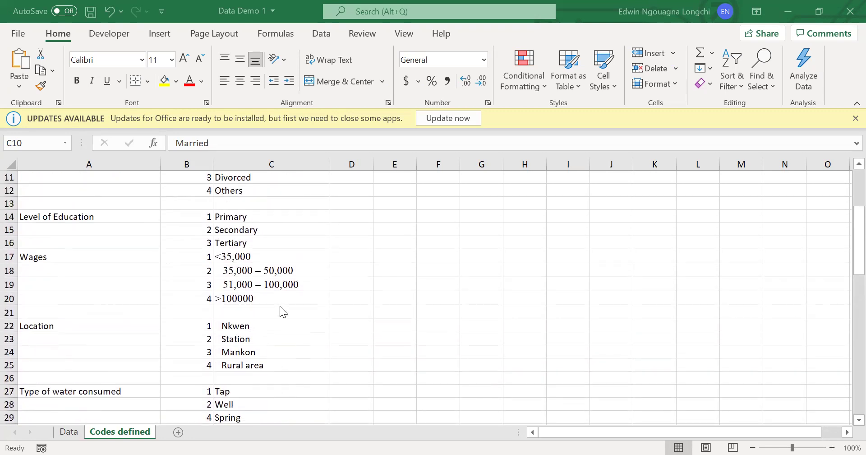
pyautogui.scroll(3, 280, 311)
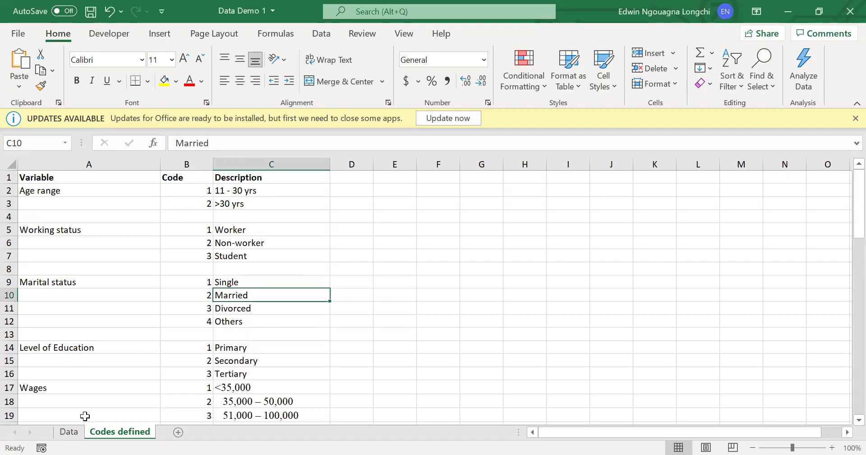
# - Narrow the Age range column slightly in the Data sheet, keeping its full heading readable
pyautogui.click(68, 432)
pyautogui.click(193, 188)
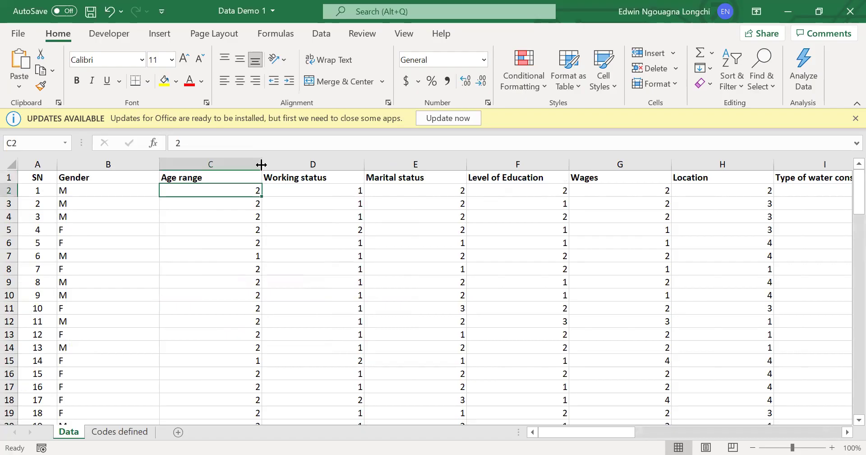
pyautogui.moveTo(260, 167); pyautogui.dragTo(175, 168)
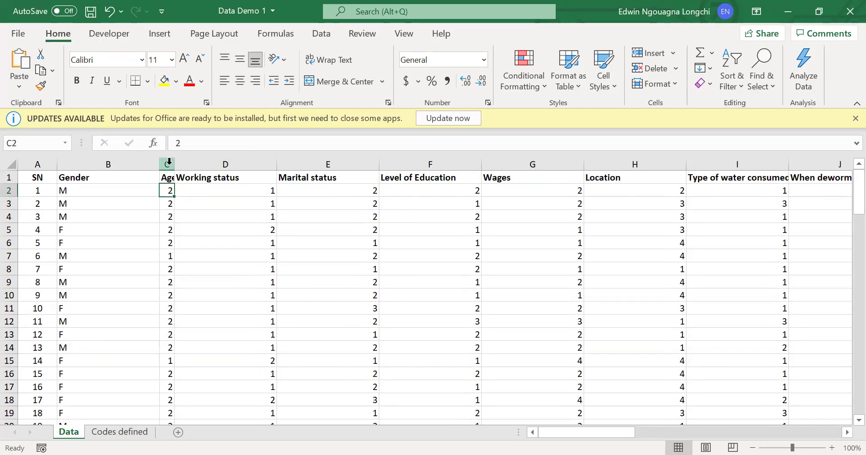
pyautogui.moveTo(177, 165); pyautogui.dragTo(247, 189)
pyautogui.click(309, 195)
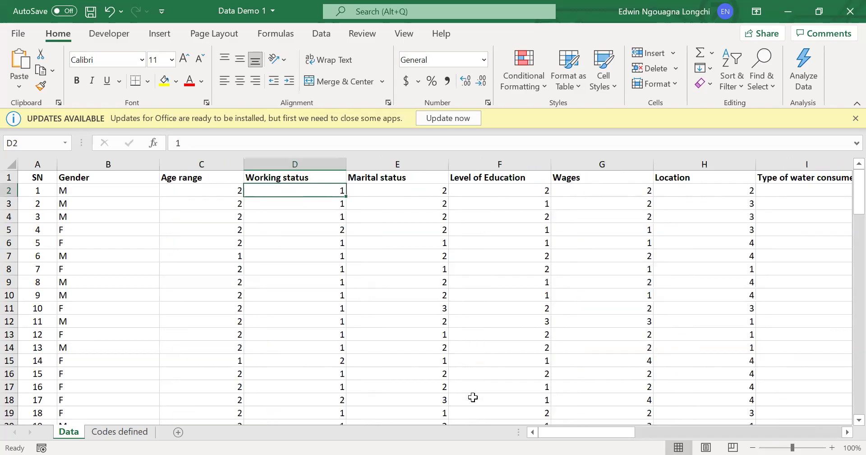
pyautogui.moveTo(567, 435); pyautogui.dragTo(444, 438)
# - Check the extent of the Gender entries in column B, from the first record to the last
pyautogui.click(115, 194)
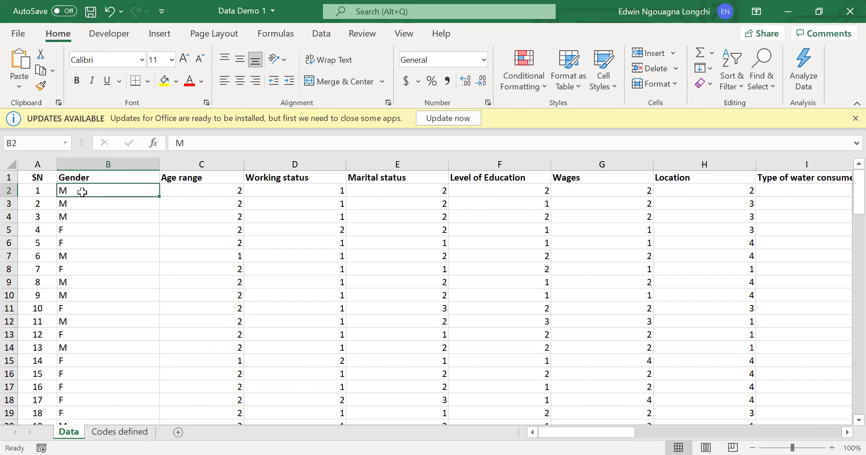
pyautogui.moveTo(82, 191); pyautogui.dragTo(86, 333)
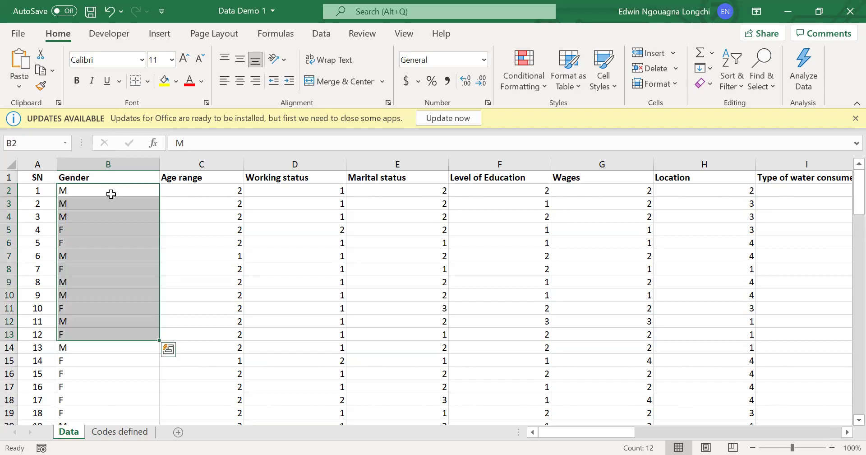
pyautogui.click(111, 194)
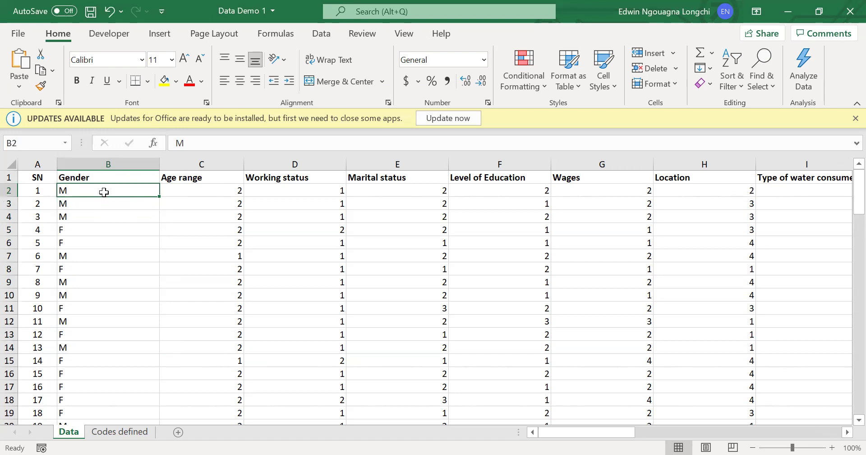
pyautogui.hotkey('ctrl', 'shift', 'Down')
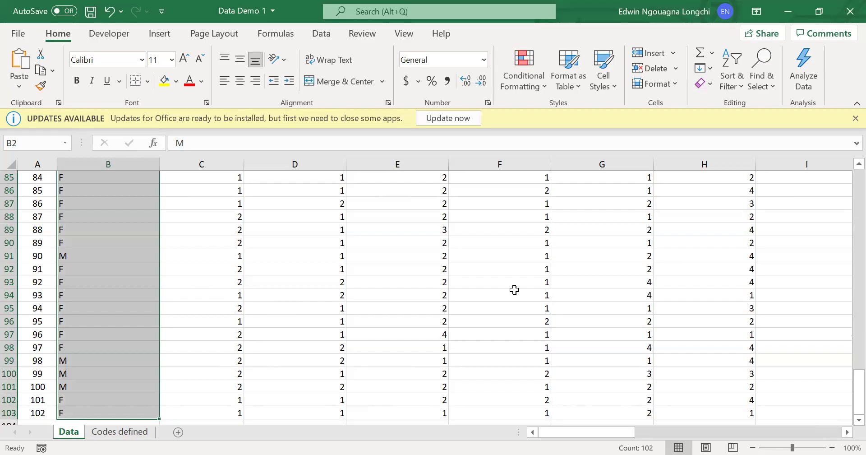
pyautogui.moveTo(859, 391); pyautogui.dragTo(859, 186)
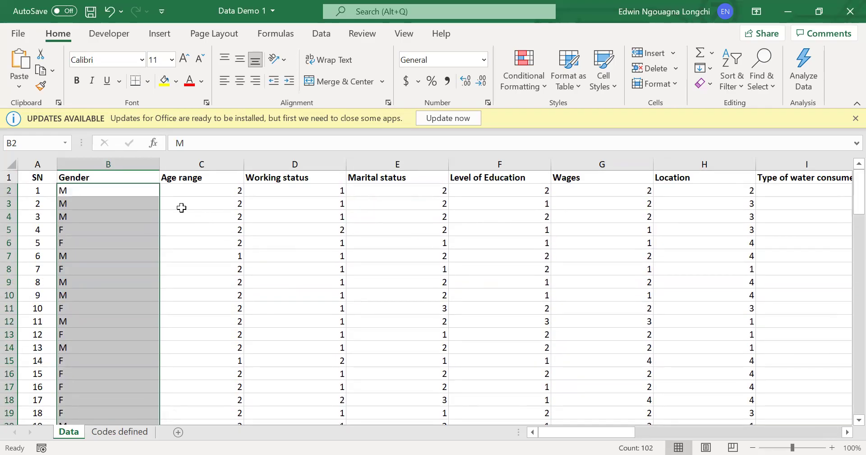
pyautogui.click(143, 192)
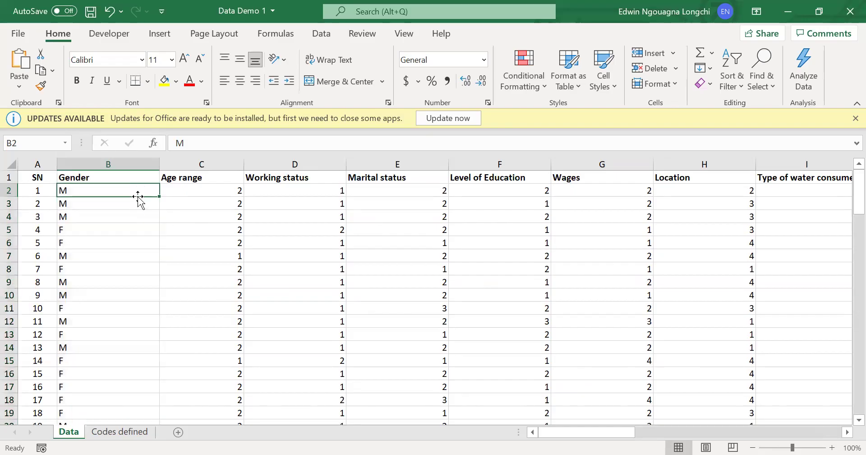
# - Select all Gender entries from B2 to B103 and replace every M with 1
pyautogui.moveTo(137, 189); pyautogui.dragTo(133, 155)
pyautogui.click(109, 189)
pyautogui.hotkey('ctrl', 'shift', 'Down')
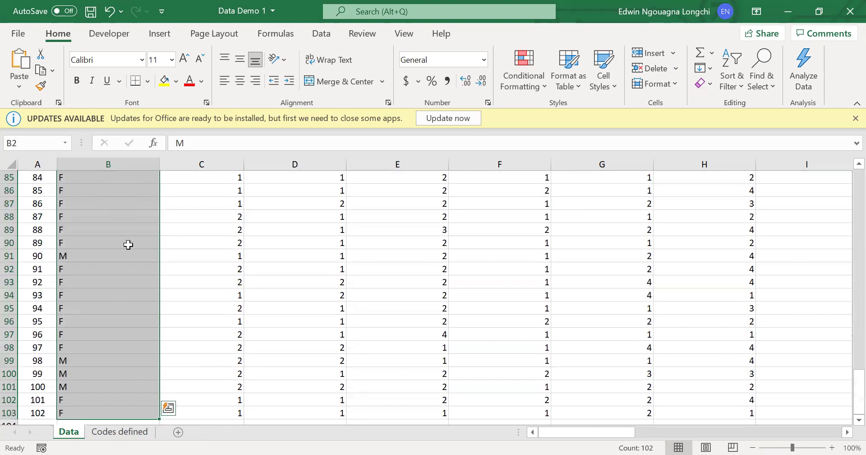
pyautogui.scroll(3, 127, 244)
pyautogui.scroll(-3, 120, 329)
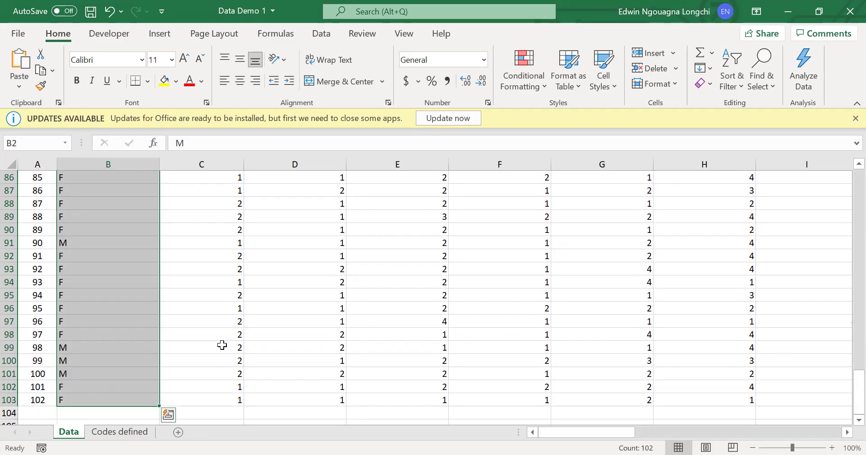
pyautogui.scroll(20, 165, 310)
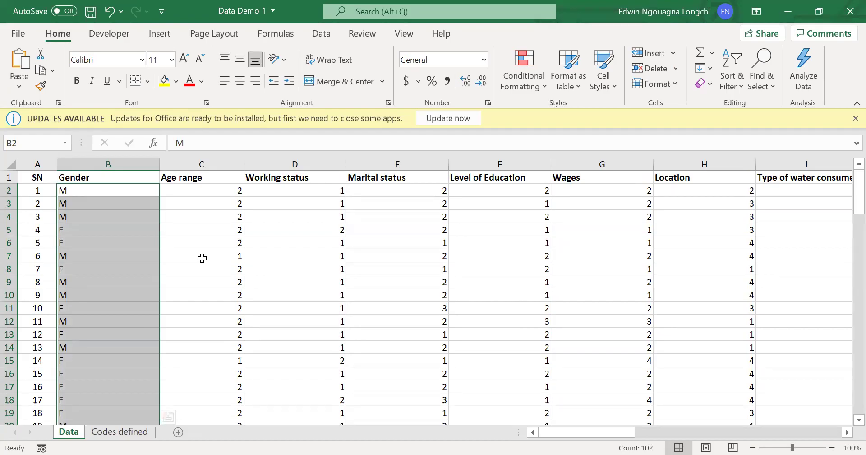
pyautogui.hotkey('ctrl', 'f')
pyautogui.click(340, 215)
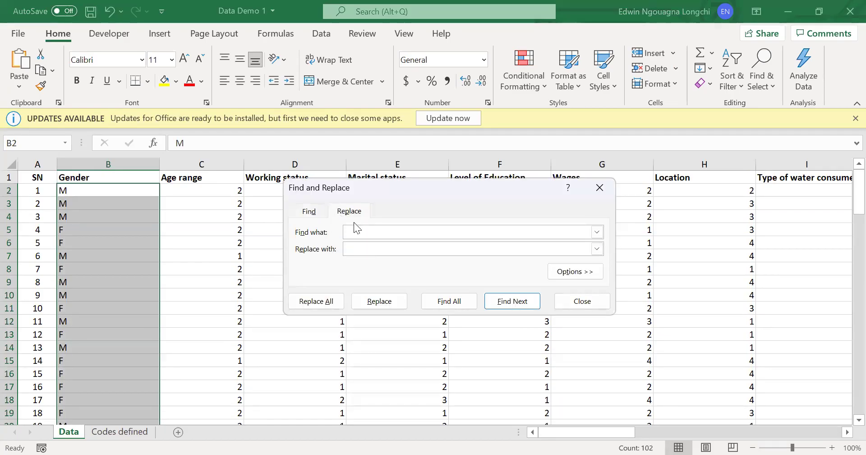
pyautogui.click(357, 231)
pyautogui.write('M')
pyautogui.click(363, 248)
pyautogui.write('1')
pyautogui.click(311, 301)
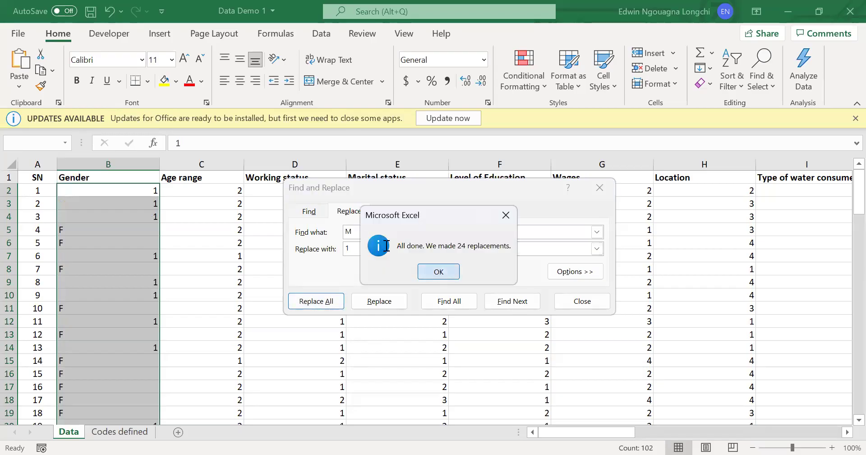
pyautogui.press('Return')
# - Replace every F in the selected Gender entries with 2 and close Find and Replace
pyautogui.press('BackSpace')
pyautogui.write('F')
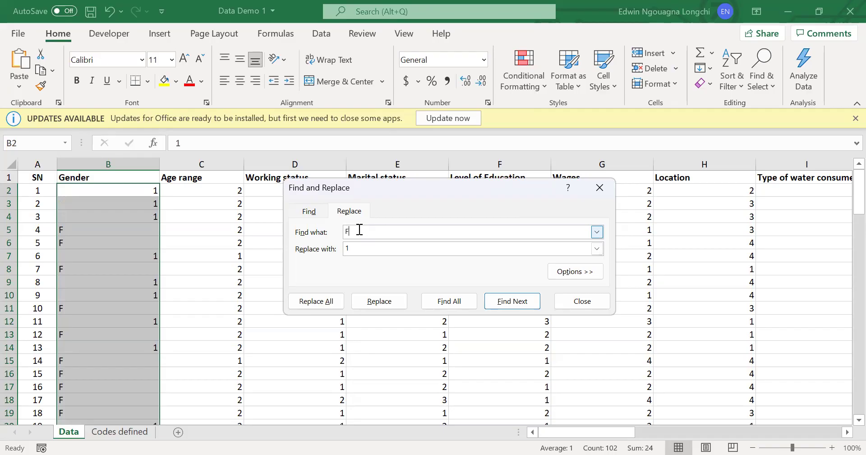
pyautogui.click(362, 246)
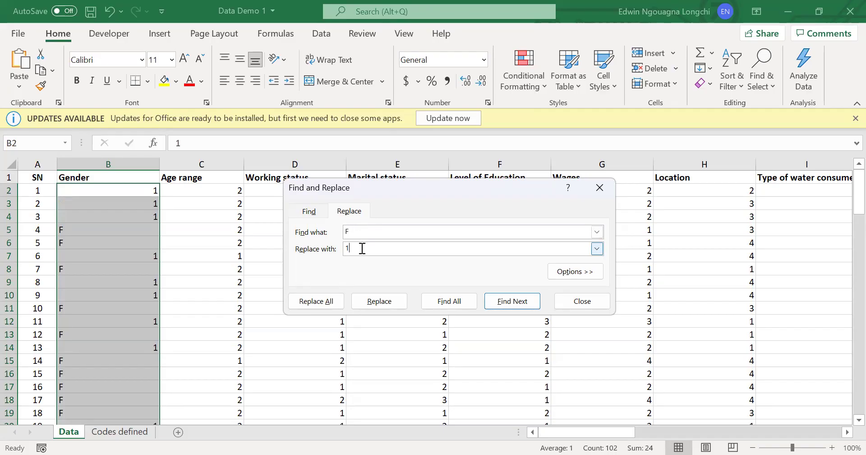
pyautogui.write('2')
pyautogui.click(327, 300)
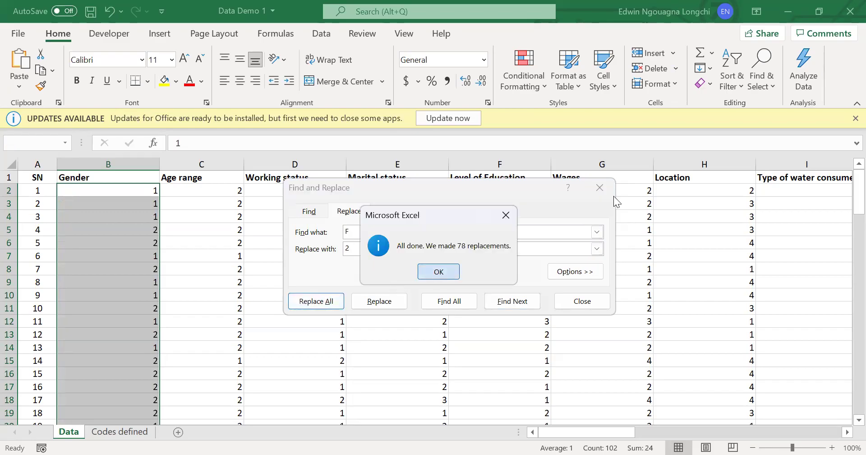
pyautogui.press('Return')
pyautogui.click(596, 189)
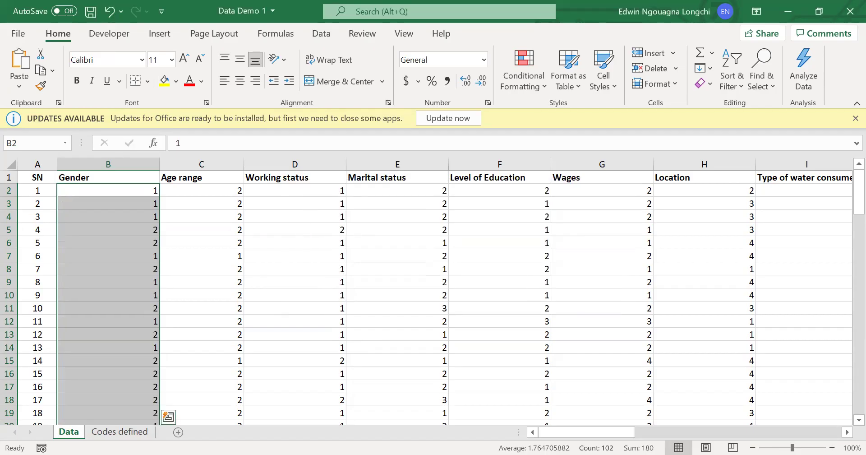
# - Insert three blank rows above the Age range entry in the Codes defined sheet
pyautogui.click(119, 433)
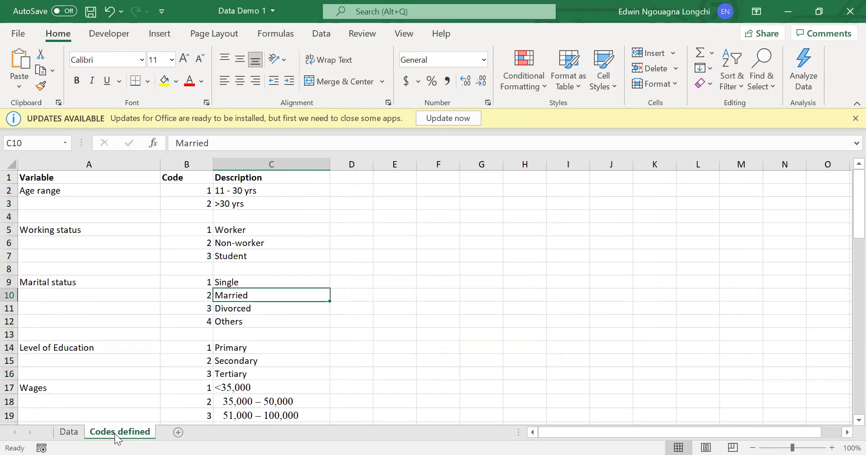
pyautogui.click(9, 191)
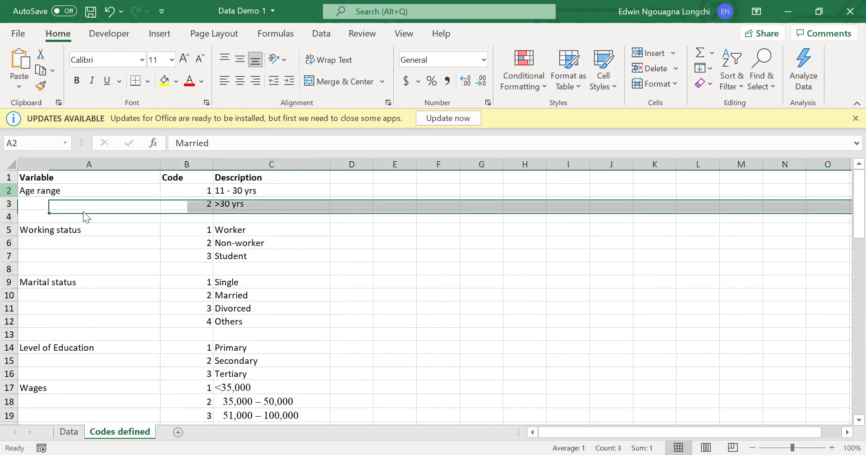
pyautogui.rightClick(9, 191)
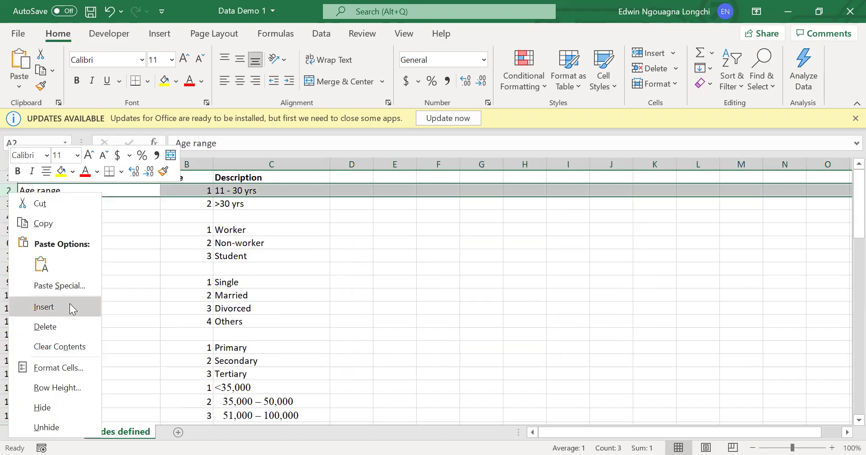
pyautogui.click(70, 305)
pyautogui.rightClick(5, 193)
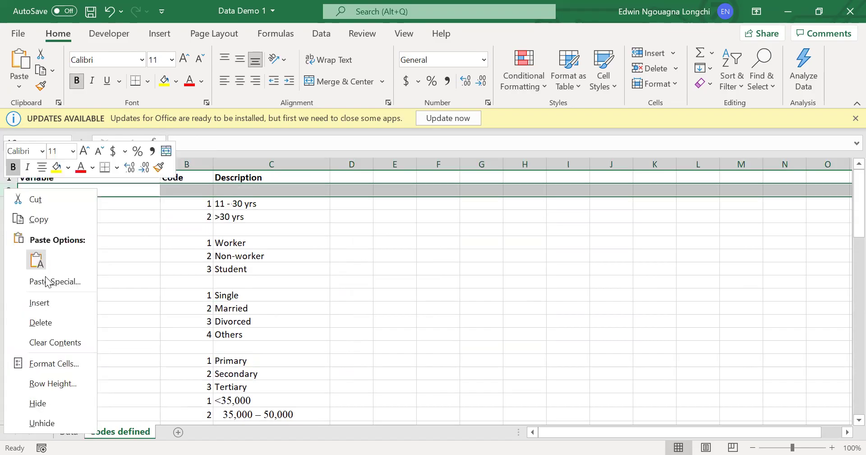
pyautogui.click(54, 302)
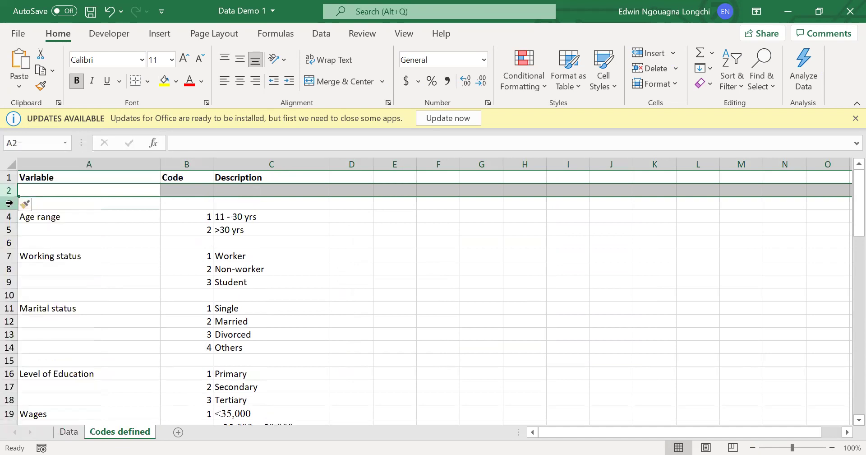
pyautogui.rightClick(9, 189)
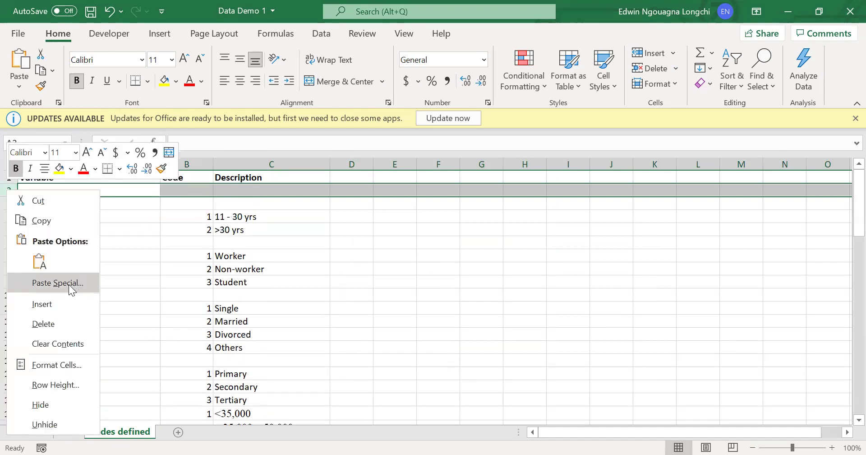
pyautogui.click(62, 305)
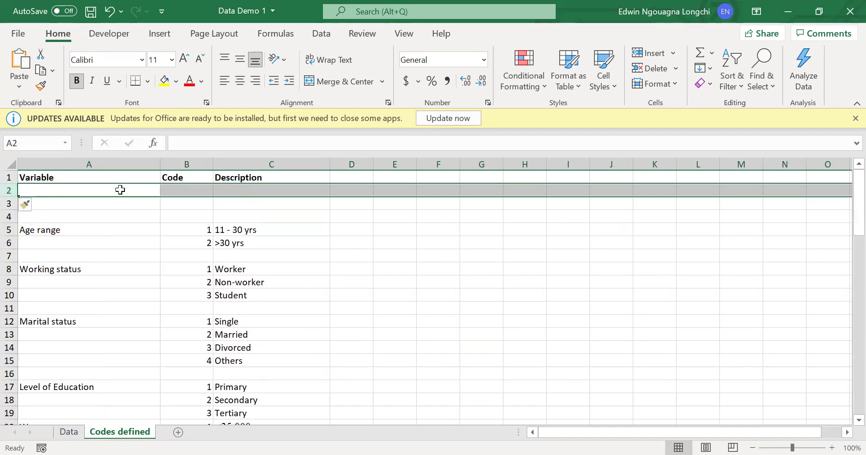
# - Enter the variable Gender in A2 with the codes 1 and 2 in B2 and B3
pyautogui.write('f')
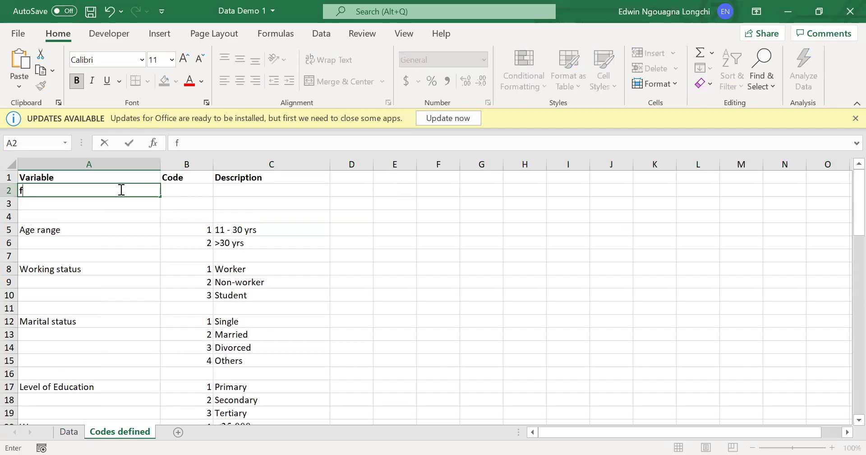
pyautogui.press('BackSpace')
pyautogui.write('Gender')
pyautogui.press('Tab')
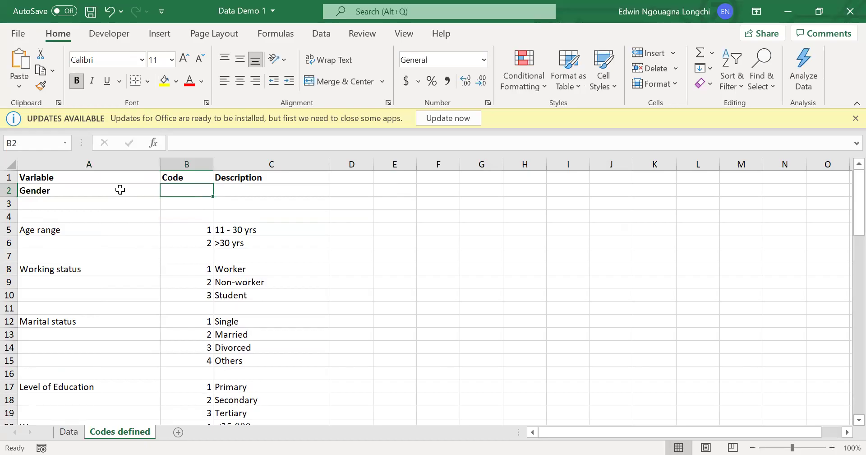
pyautogui.write('1')
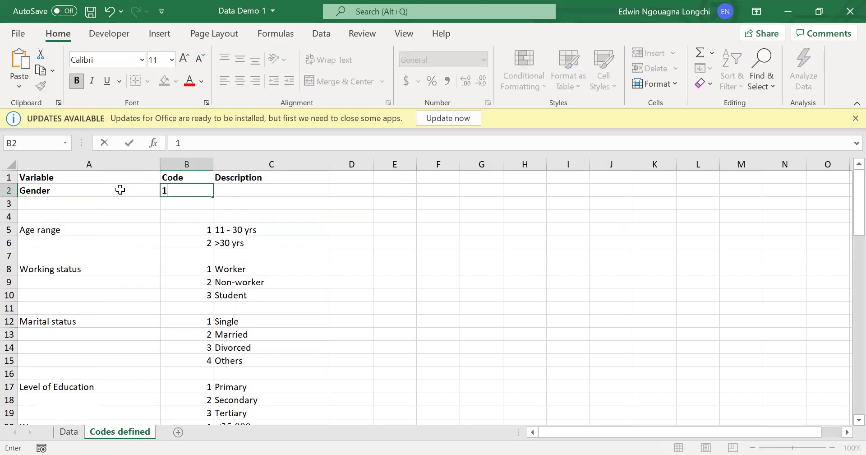
pyautogui.press('Down')
pyautogui.write('2')
# - Describe Gender code 1 as Male and code 2 as Female in the Description column
pyautogui.press('Up')
pyautogui.press('Right')
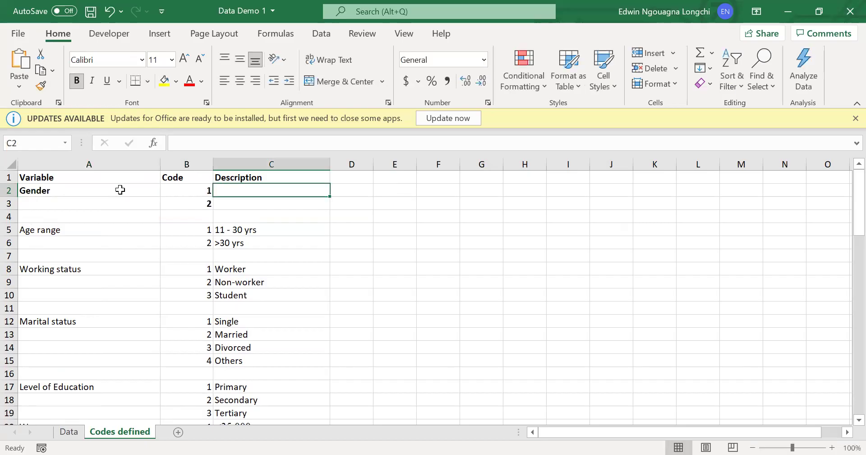
pyautogui.write('M')
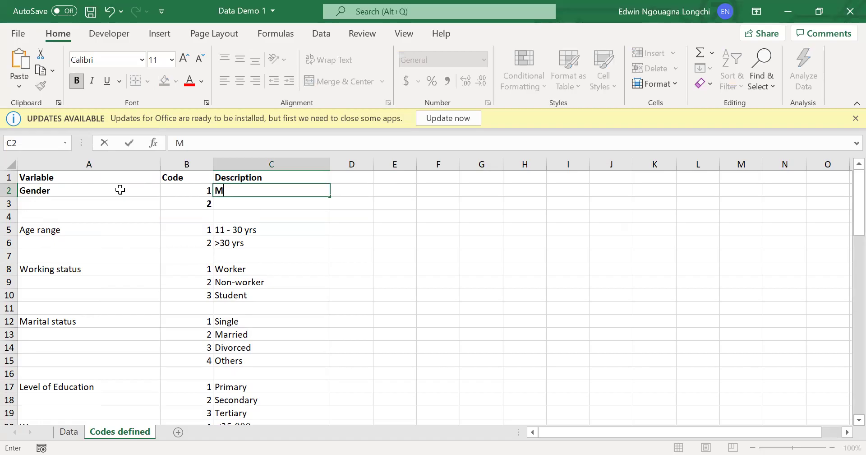
pyautogui.write('ale')
pyautogui.press('Return')
pyautogui.write('Female')
# - Remove the bold formatting from the Gender entries in A2:C3 and save the workbook
pyautogui.moveTo(110, 188); pyautogui.dragTo(170, 207)
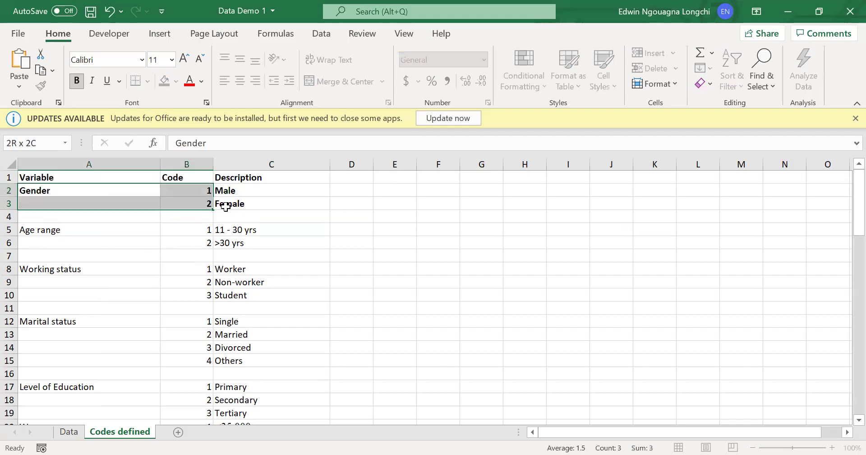
pyautogui.moveTo(225, 207); pyautogui.dragTo(244, 206)
pyautogui.hotkey('ctrl', 'b')
pyautogui.click(280, 224)
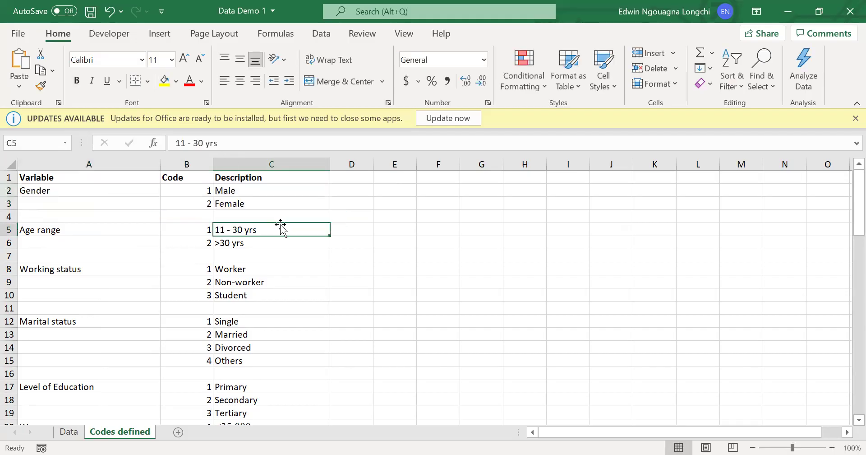
pyautogui.hotkey('ctrl', 's')
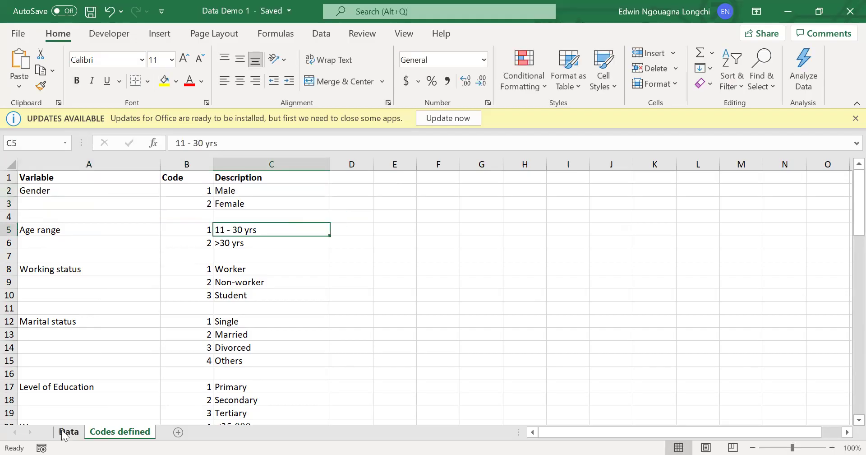
# - Review the numeric codes of the variables across the records in the Data sheet
pyautogui.click(66, 432)
pyautogui.click(236, 270)
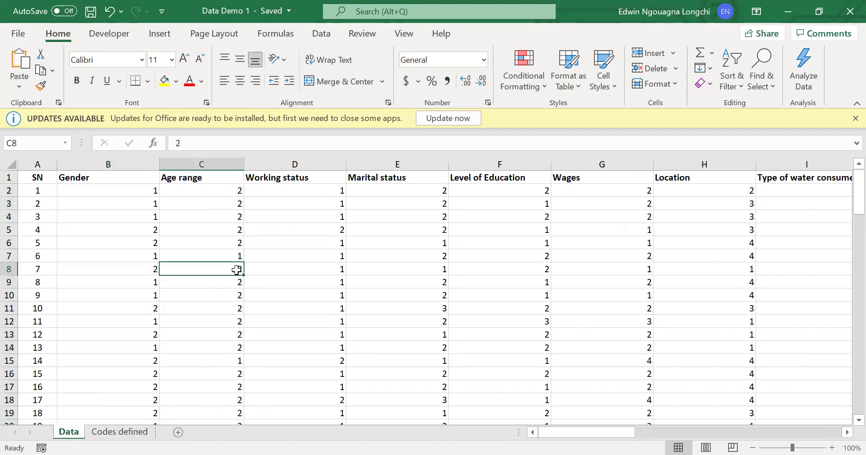
pyautogui.scroll(-4, 300, 268)
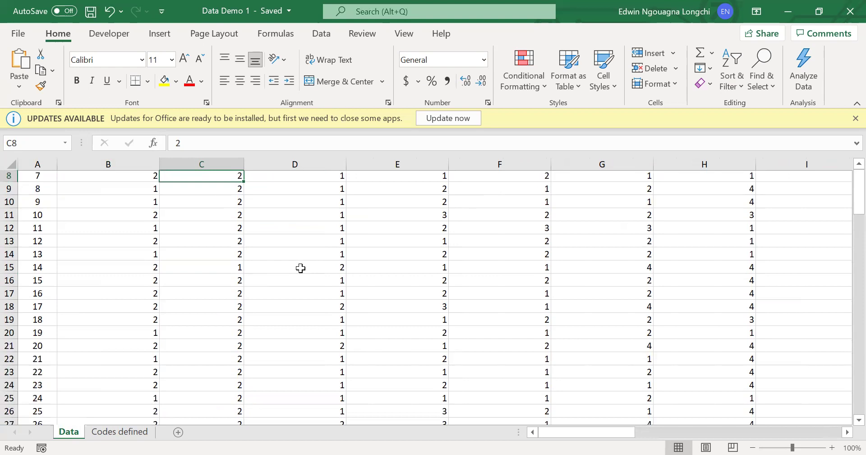
pyautogui.scroll(-1, 301, 268)
pyautogui.scroll(5, 301, 268)
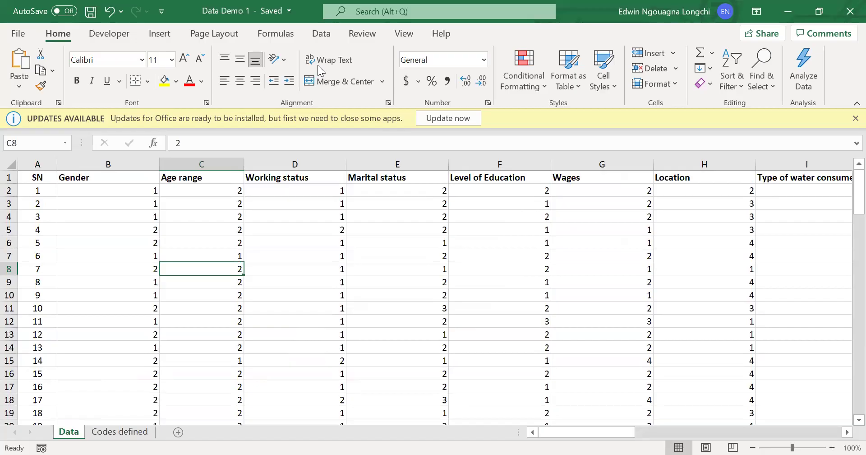
pyautogui.hotkey('alt', 'Tab')
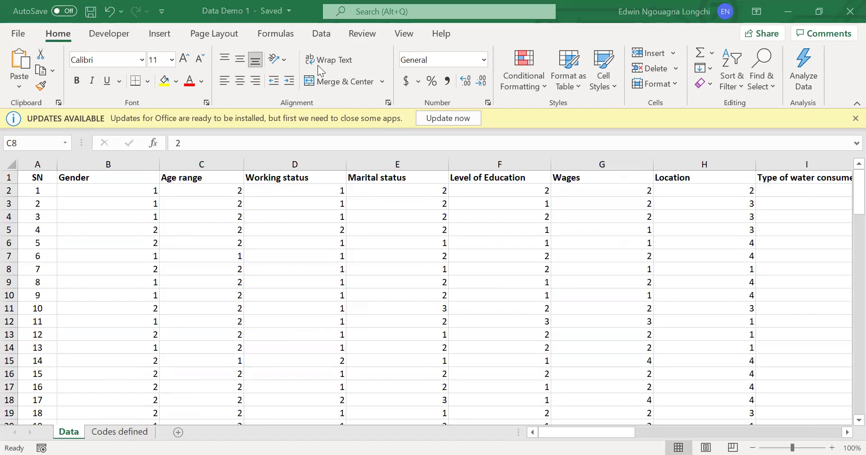
pyautogui.click(265, 269)
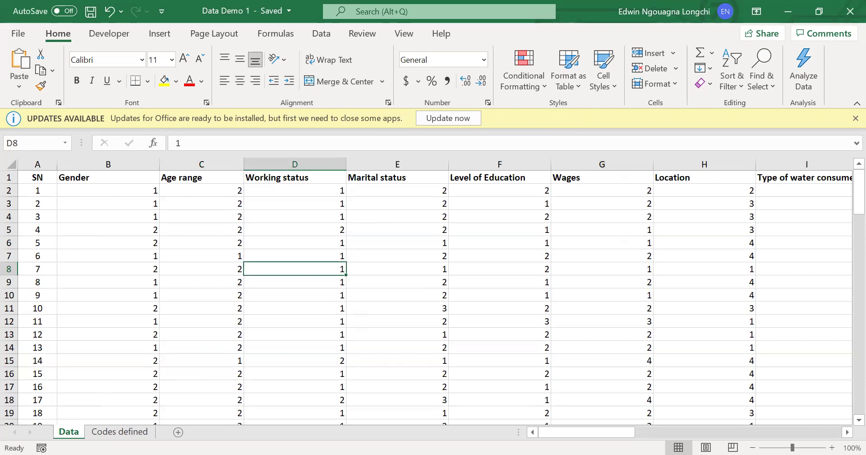
# - Switch to IBM SPSS Statistics, dismiss the welcome dialog and show the empty dataset in Data View
pyautogui.hotkey('alt', 'Tab')
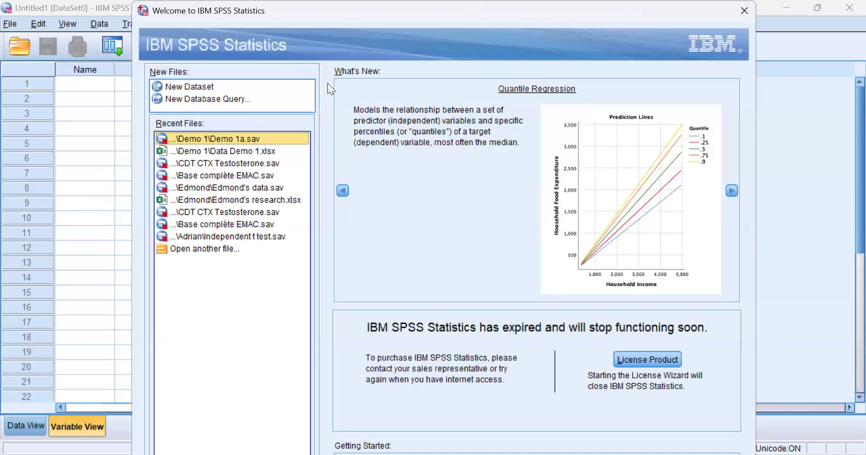
pyautogui.click(745, 11)
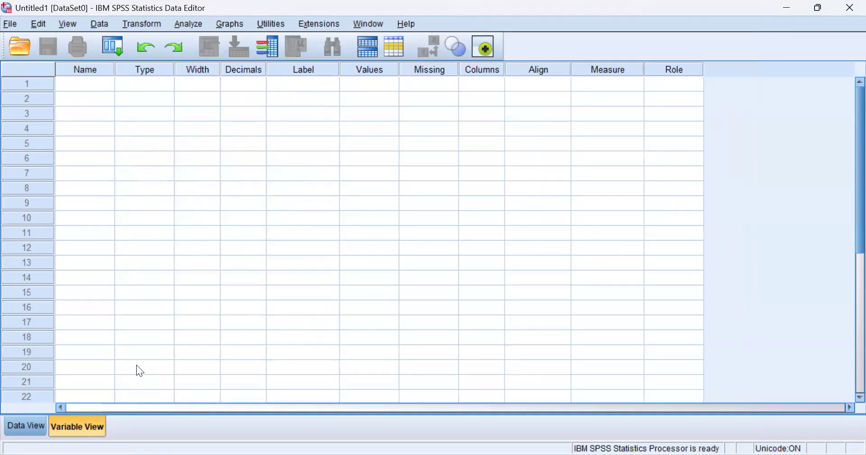
pyautogui.click(44, 424)
pyautogui.click(66, 426)
pyautogui.click(42, 424)
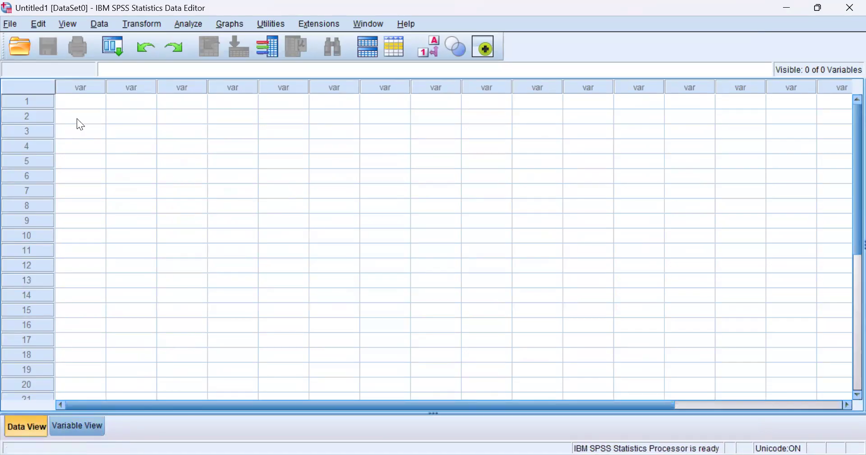
# - Start opening a data file so that the Open Data dialog appears
pyautogui.click(10, 26)
pyautogui.moveTo(62, 61)
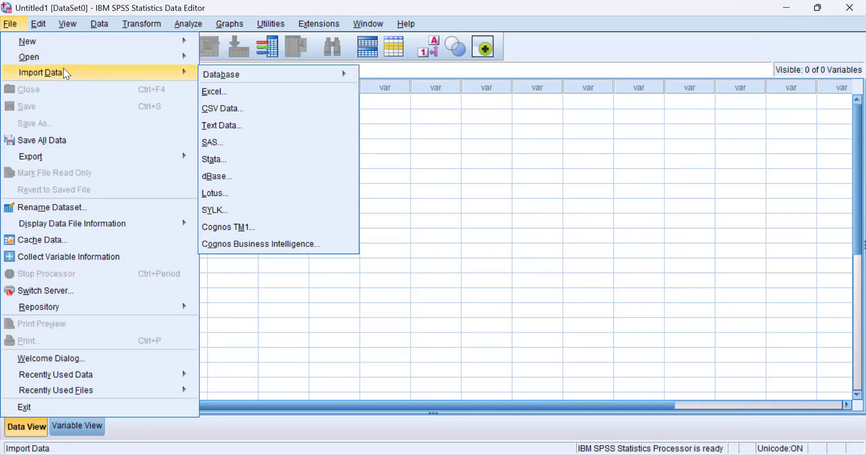
pyautogui.click(68, 62)
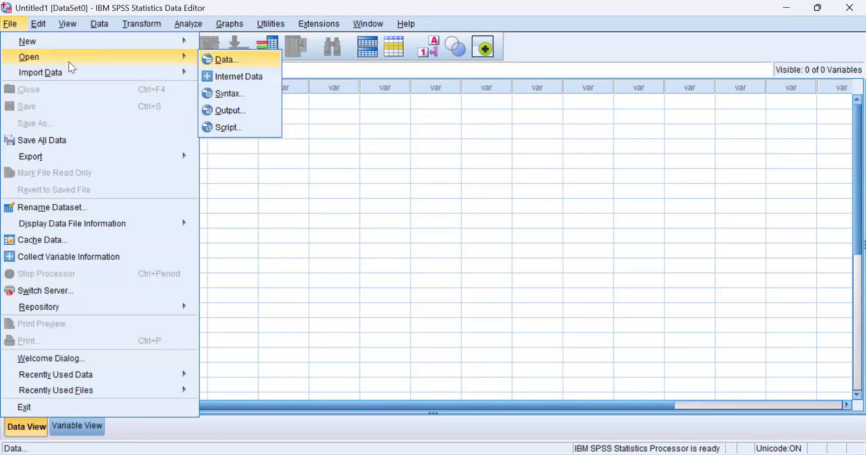
pyautogui.click(228, 68)
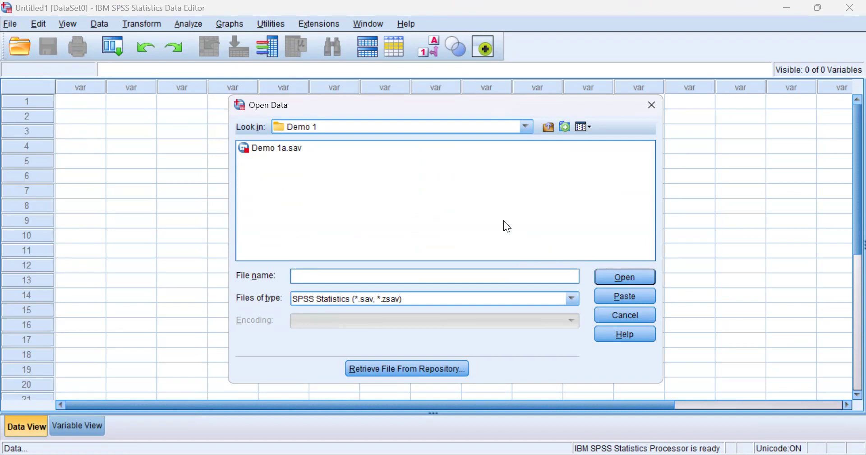
# - Move up through the parent folders from Demo 1 to the desktop level, Bureau
pyautogui.click(548, 129)
pyautogui.click(549, 128)
pyautogui.click(548, 128)
pyautogui.click(549, 128)
pyautogui.click(549, 128)
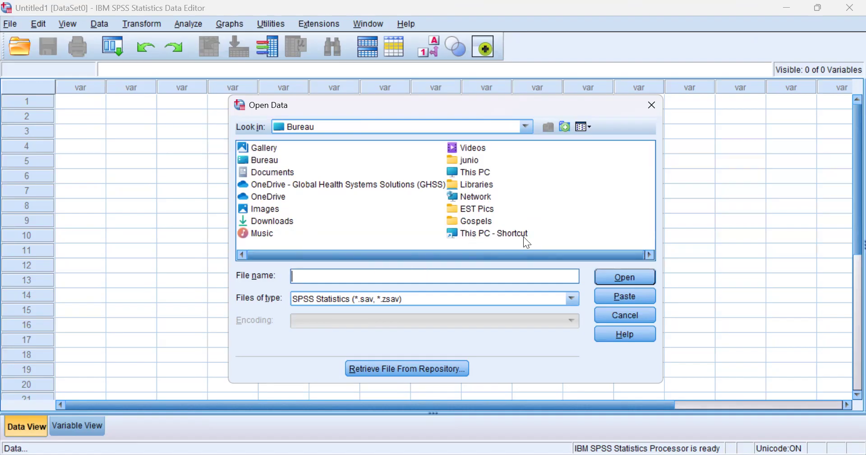
# - Browse through This PC and the Windows-SSD (C:) drive to the projects folder inside the owner's personal folder
pyautogui.click(474, 171)
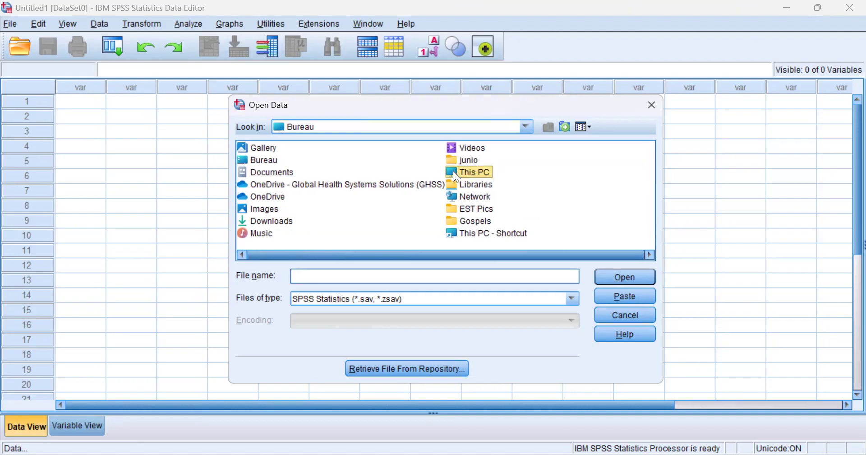
pyautogui.click(628, 276)
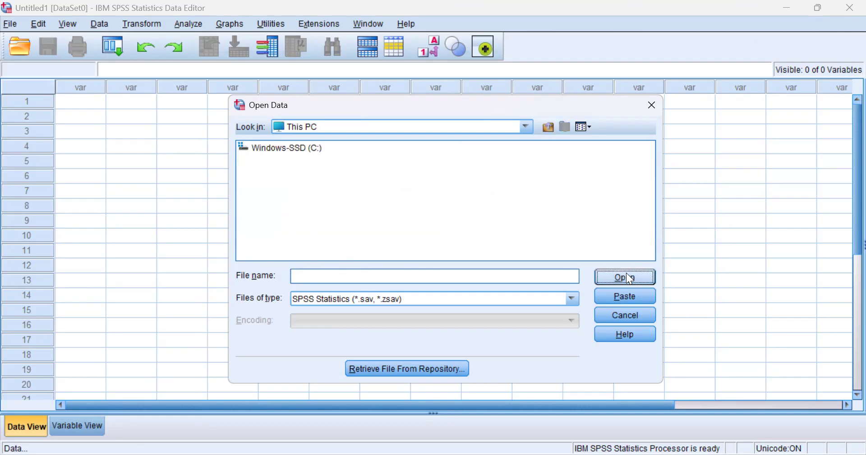
pyautogui.click(296, 156)
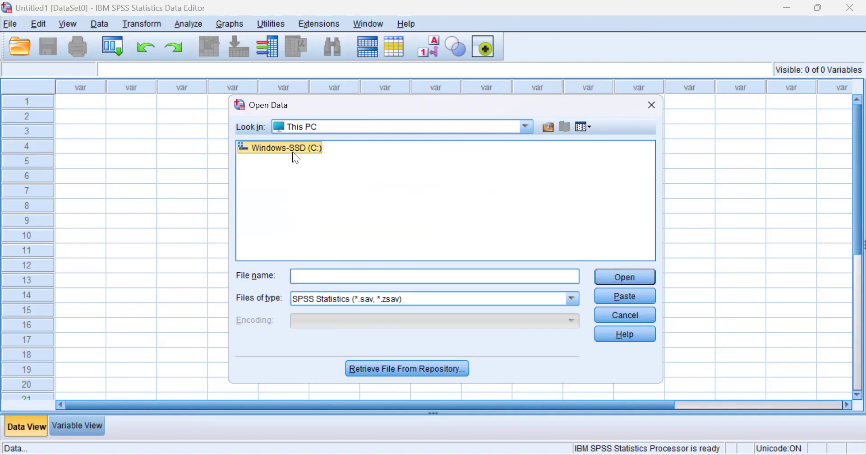
pyautogui.click(618, 276)
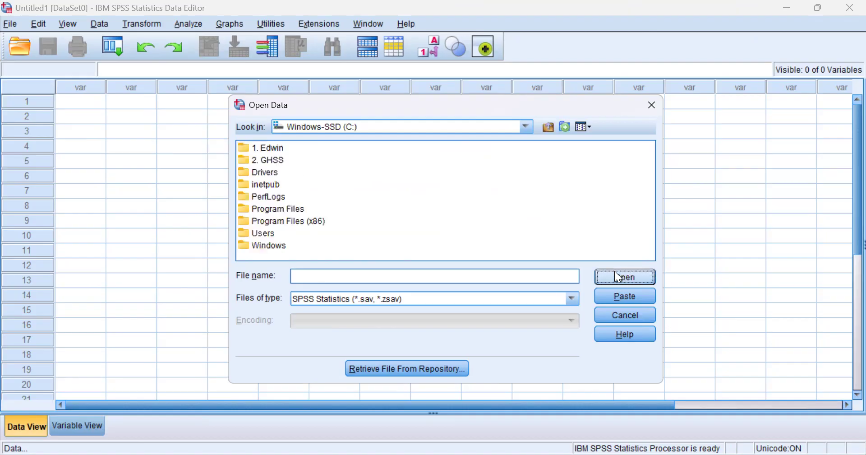
pyautogui.click(274, 149)
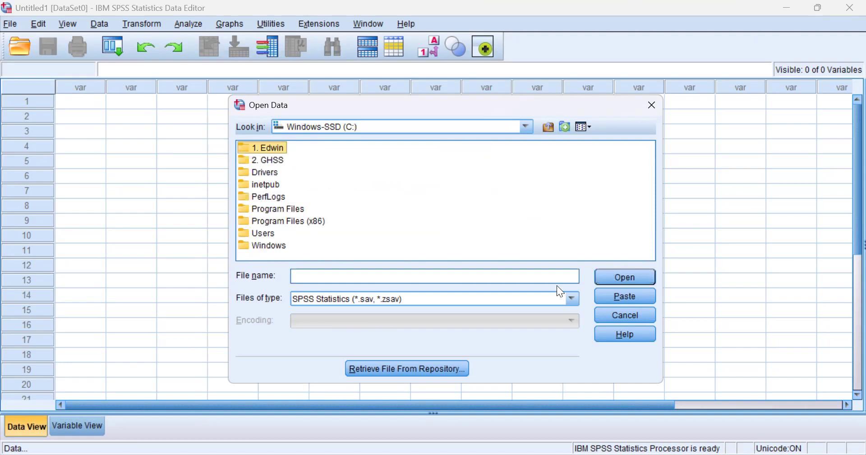
pyautogui.click(625, 277)
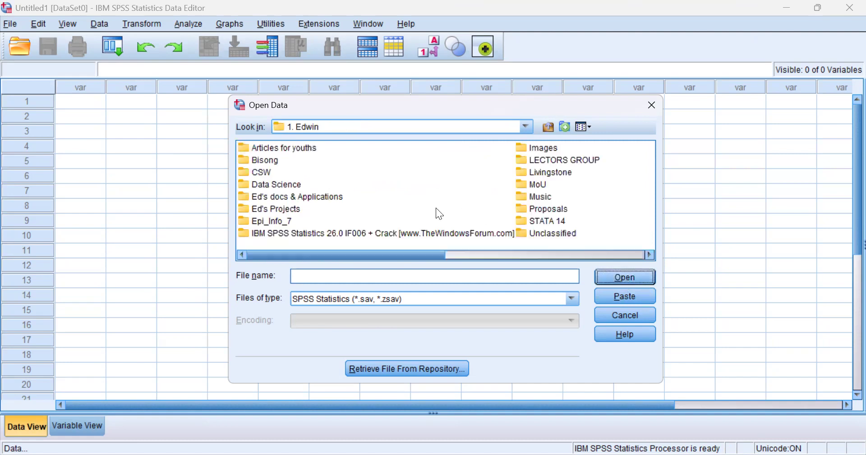
pyautogui.click(282, 212)
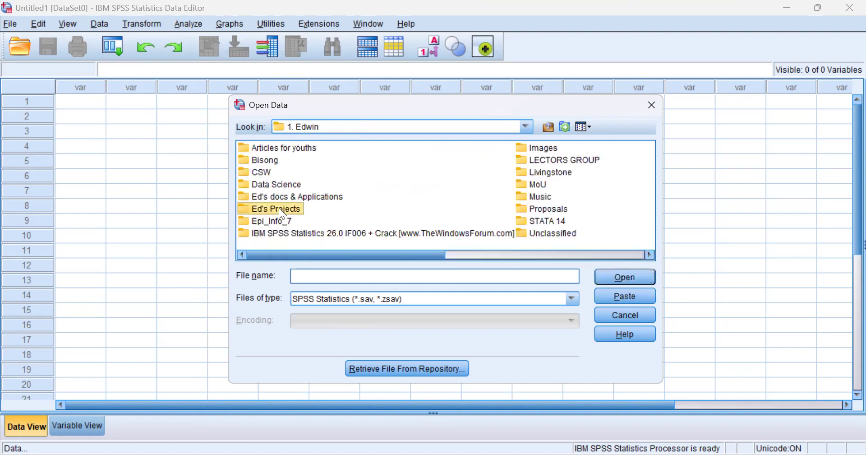
pyautogui.click(613, 275)
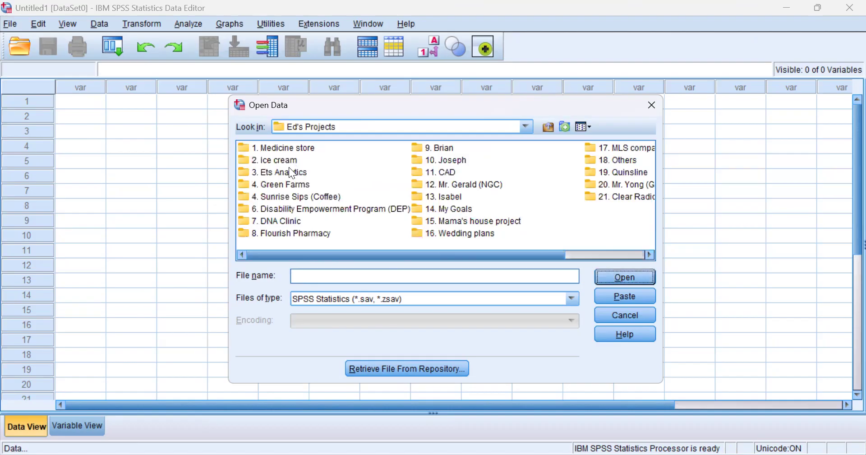
# - Browse through 3. Ets Analytics, Ets Analytics Business Strategies and SPSS Course to the Demo 1 folder
pyautogui.click(289, 173)
pyautogui.click(622, 271)
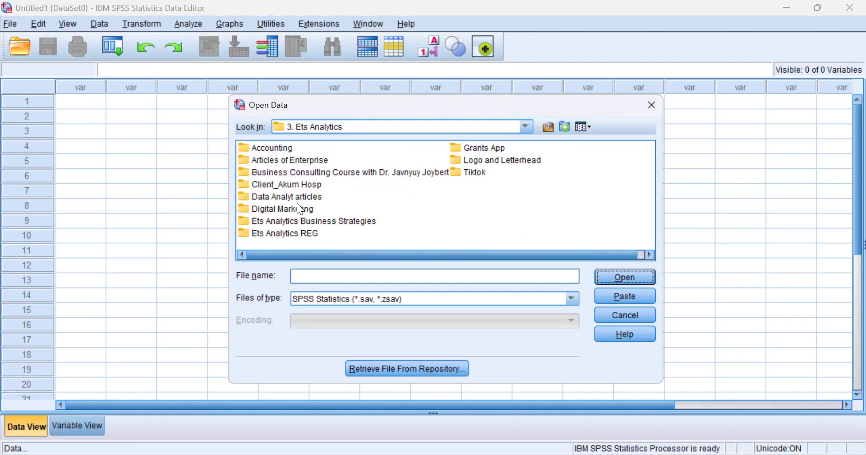
pyautogui.click(316, 220)
pyautogui.click(617, 279)
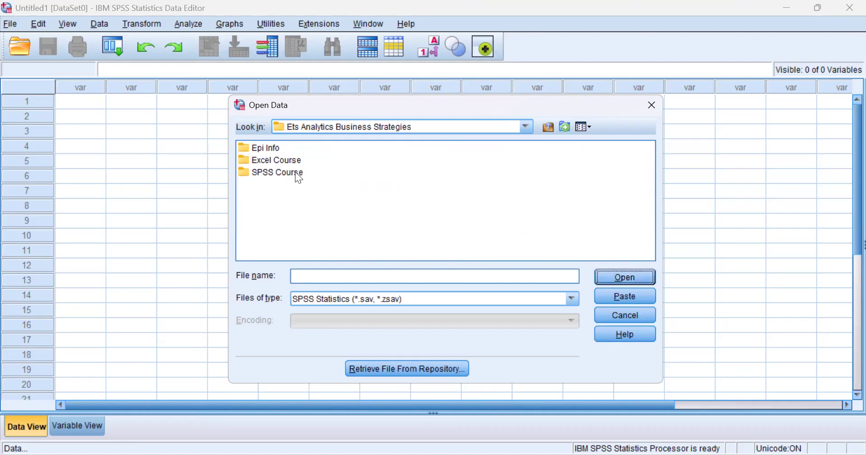
pyautogui.click(299, 178)
pyautogui.click(606, 271)
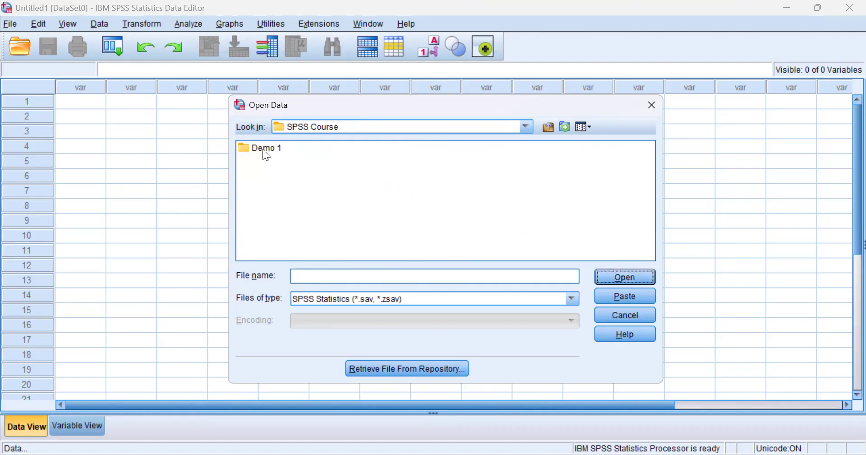
pyautogui.click(266, 153)
pyautogui.click(619, 277)
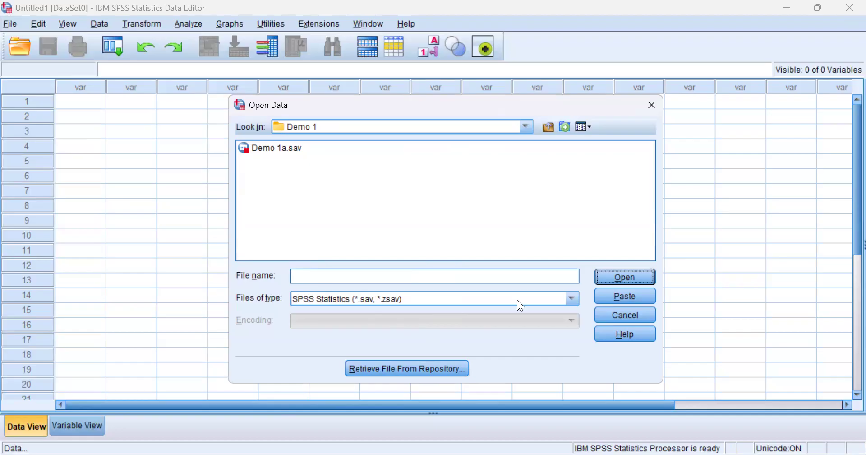
# - Limit the file list to Excel files (*.xls, *.xlsx, *.xlsm) and open Data Demo 1.xlsx from the Demo 1 folder
pyautogui.click(573, 300)
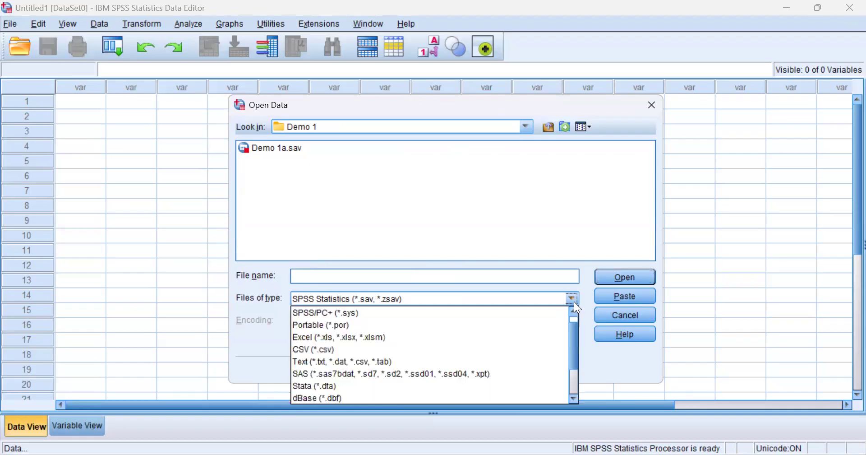
pyautogui.click(393, 337)
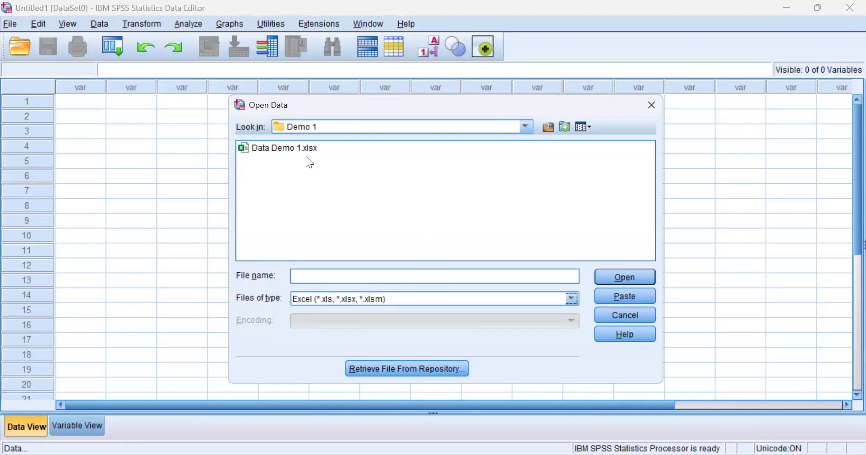
pyautogui.click(289, 153)
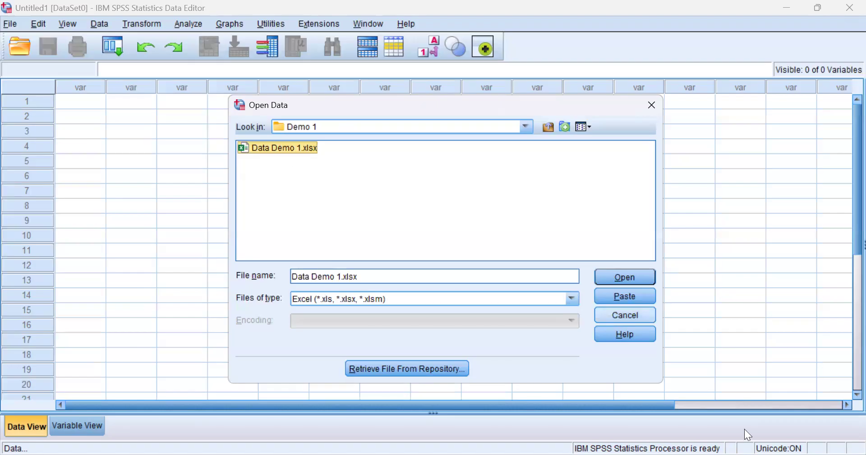
pyautogui.click(627, 283)
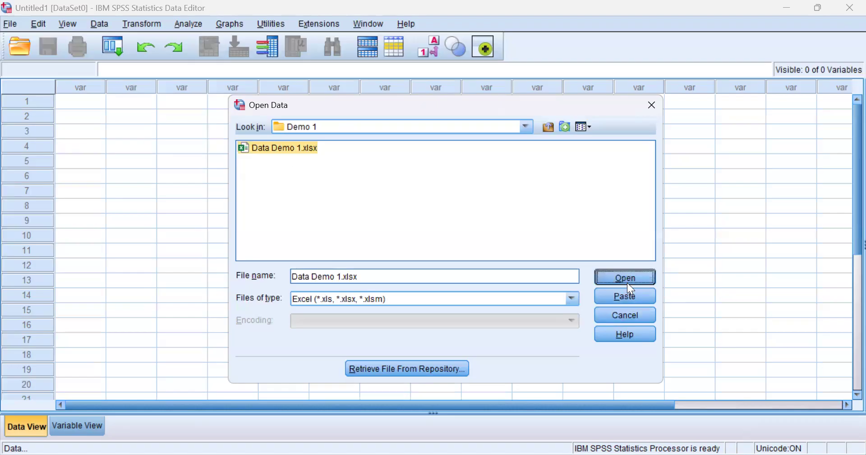
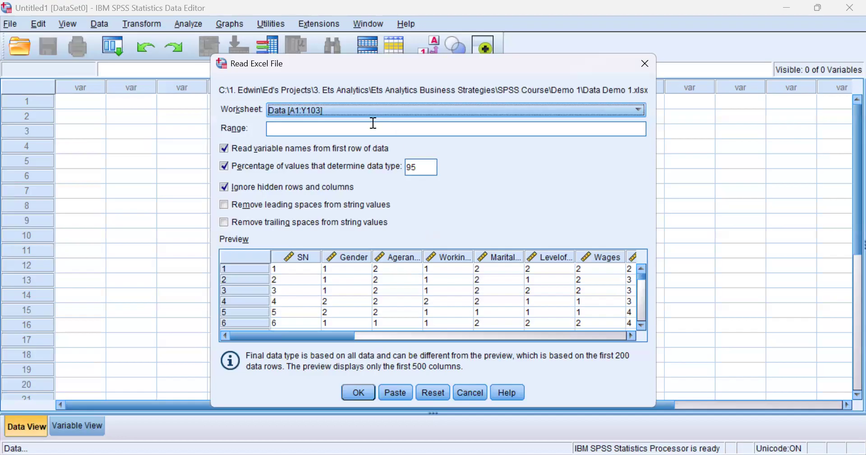
# - Import the Data worksheet, range A1:Y103, reading variable names from the first row of data
pyautogui.click(640, 110)
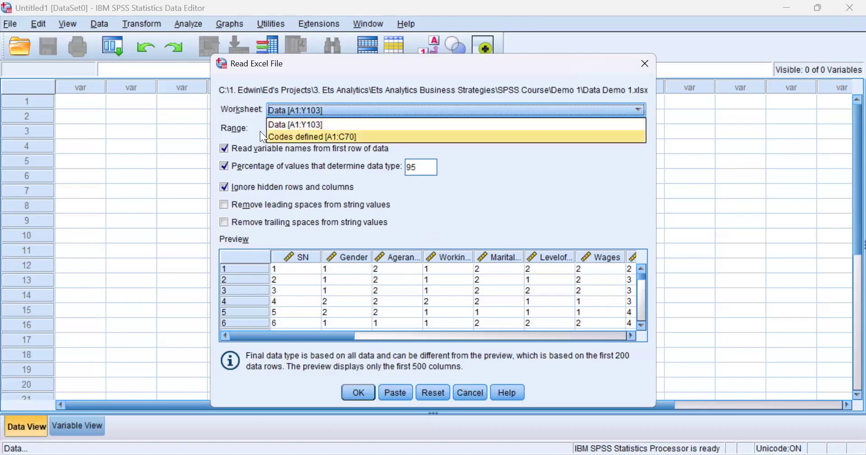
pyautogui.click(286, 125)
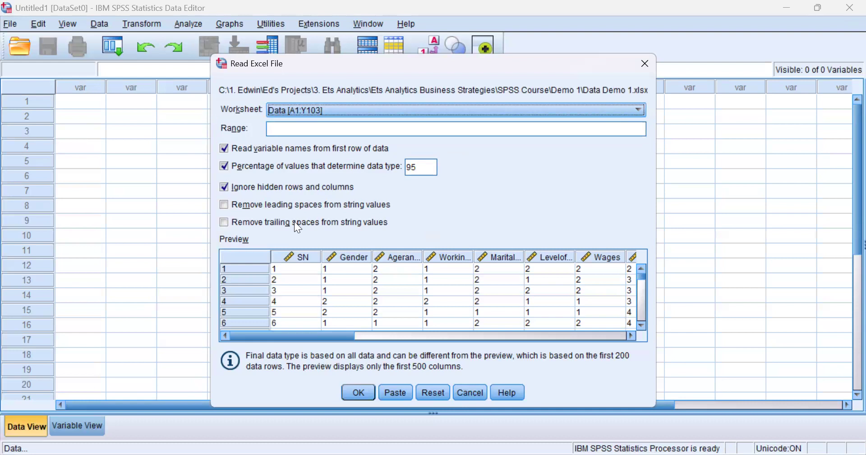
pyautogui.click(347, 390)
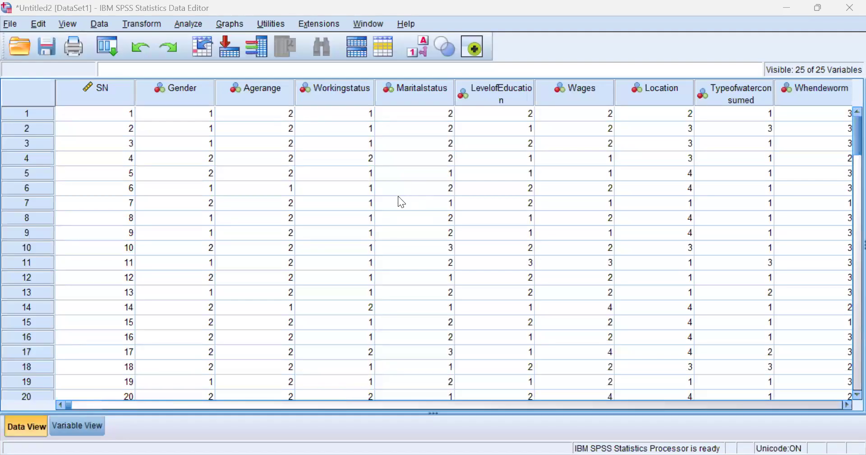
# - Examine how the imported cases are arranged in rows and the variables, such as SN, in columns
pyautogui.click(402, 202)
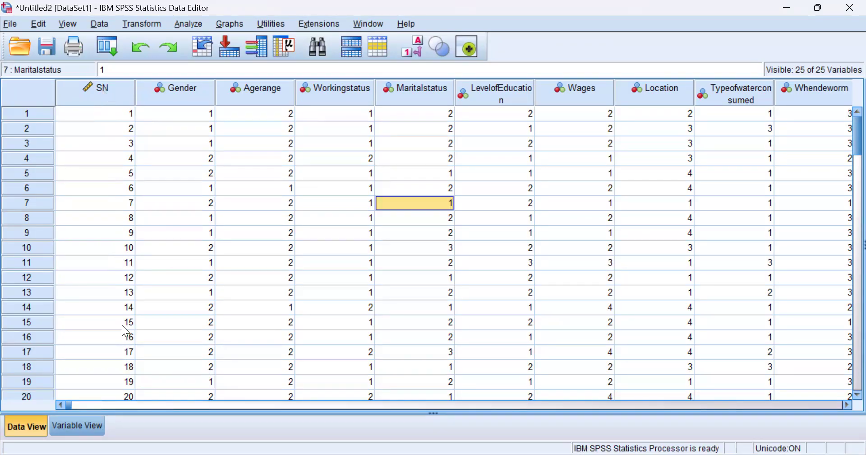
pyautogui.click(32, 308)
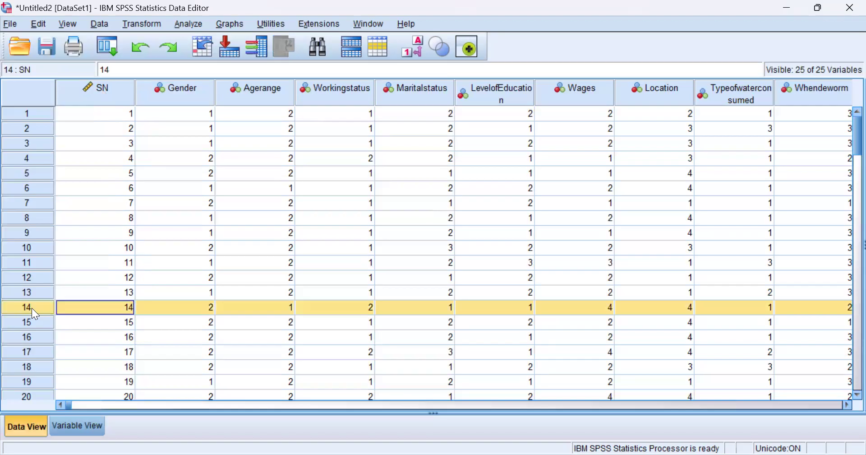
pyautogui.click(107, 326)
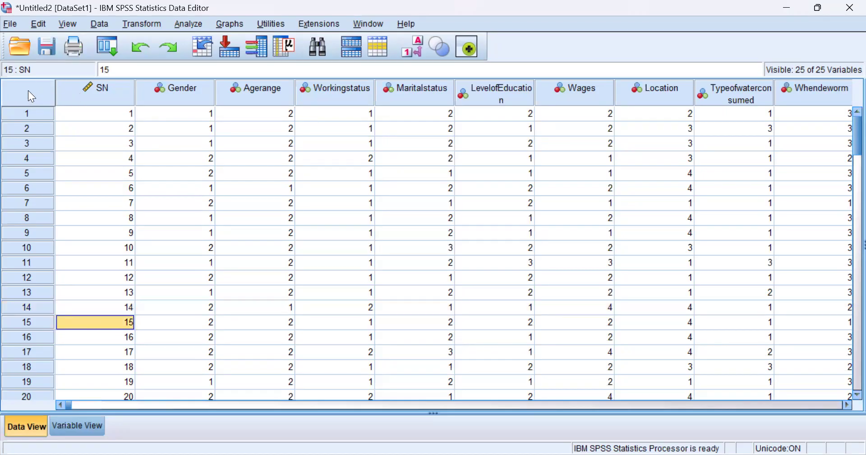
pyautogui.click(36, 117)
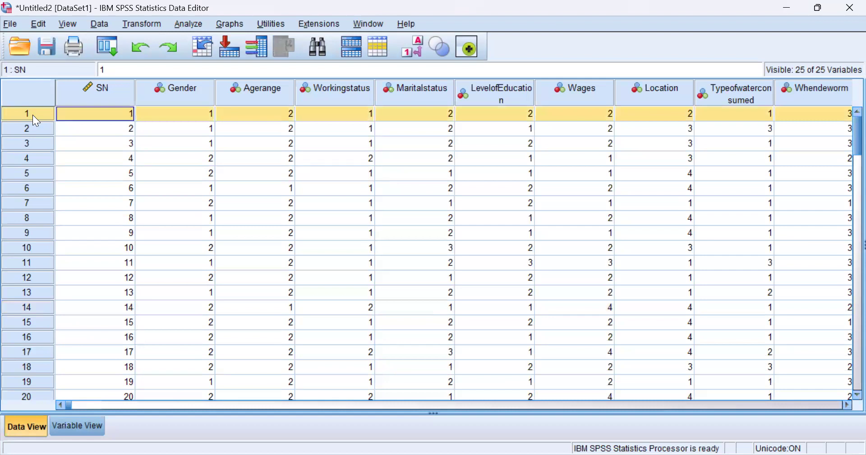
pyautogui.click(213, 189)
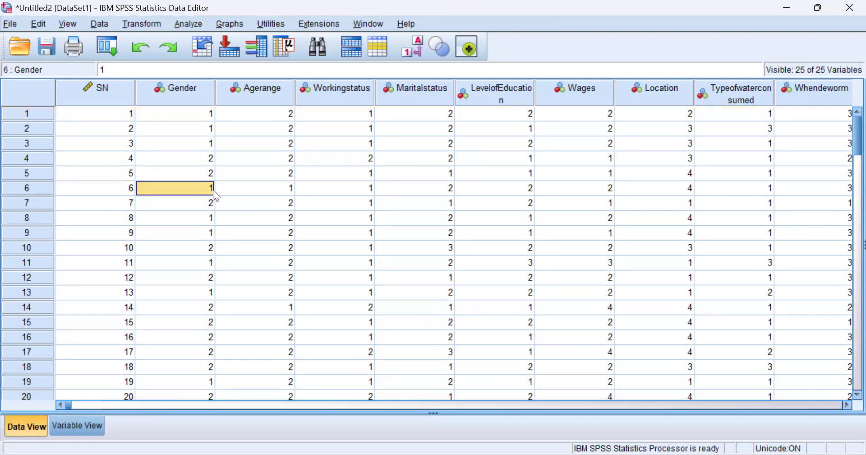
pyautogui.click(117, 95)
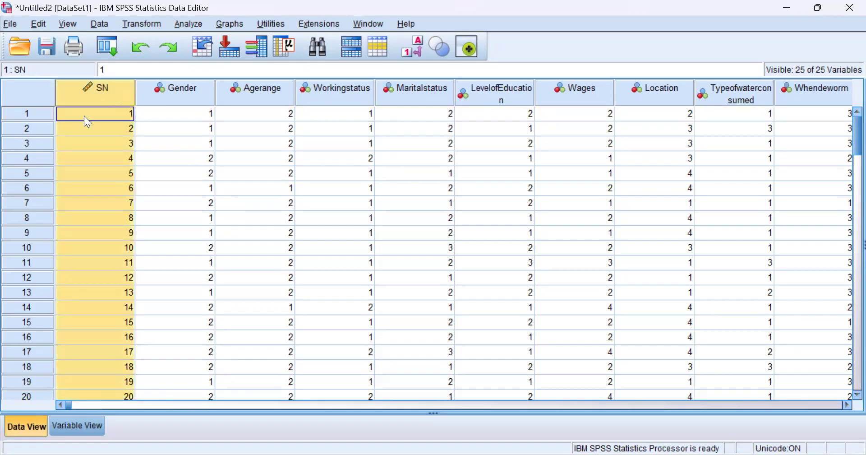
pyautogui.moveTo(29, 113); pyautogui.dragTo(28, 233)
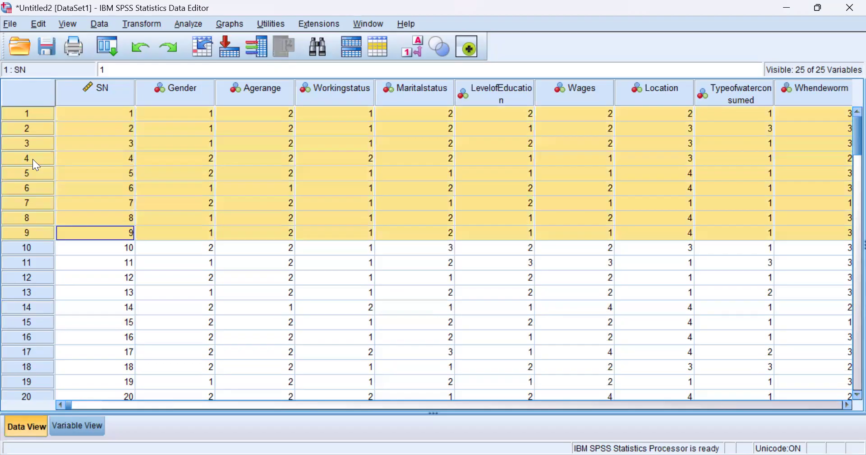
# - Cut the SN variable out of the dataset
pyautogui.click(114, 89)
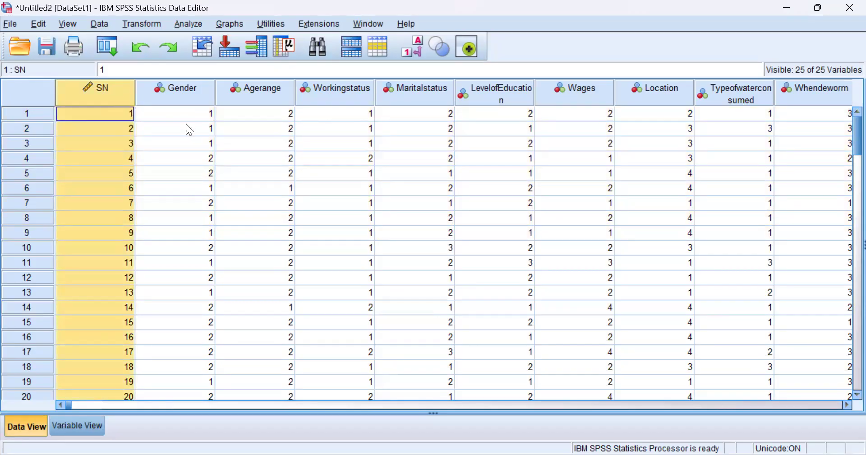
pyautogui.rightClick(114, 86)
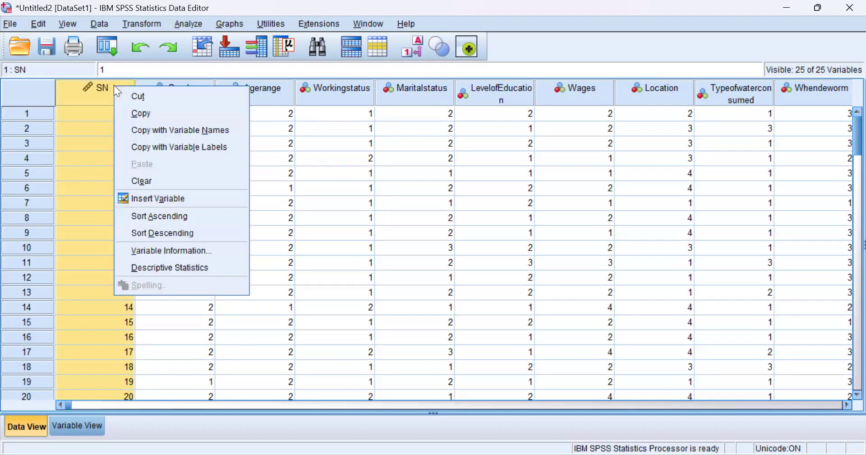
pyautogui.click(159, 103)
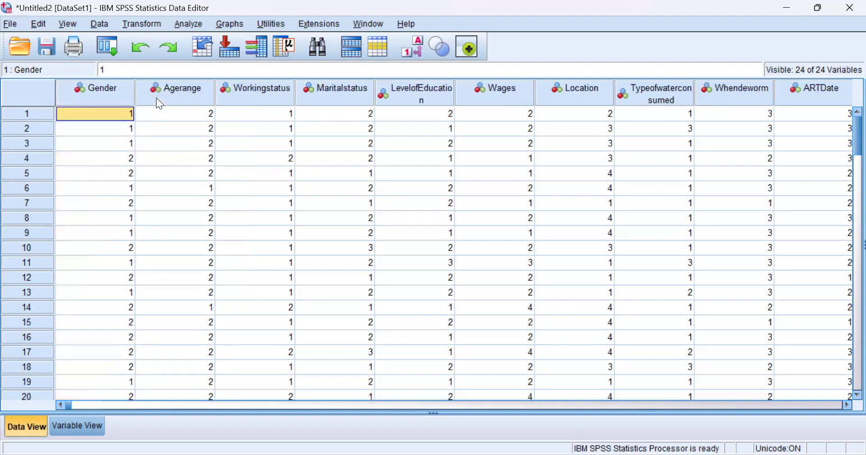
# - Examine the remaining variables from Gender through T.hominis, including the empty parasite cells and the Taenia entry of case 17
pyautogui.click(180, 128)
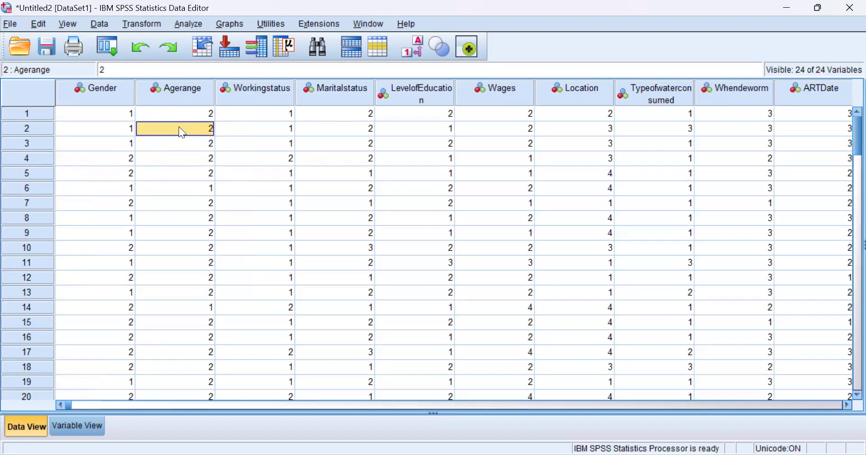
pyautogui.click(115, 94)
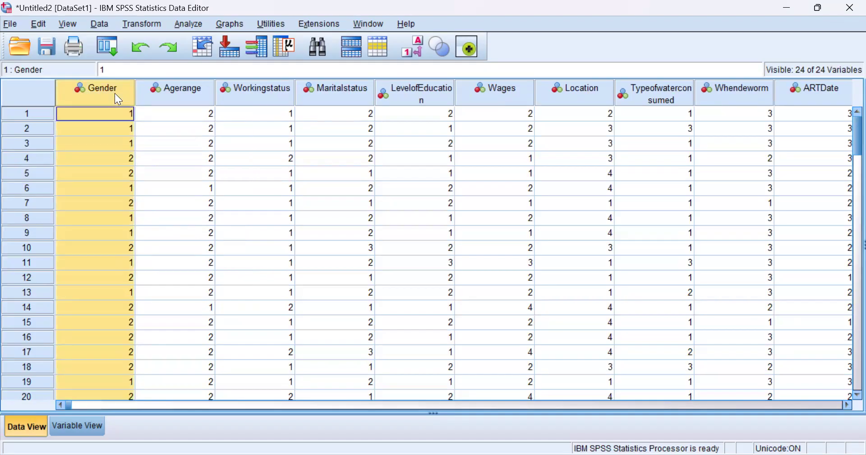
pyautogui.click(171, 96)
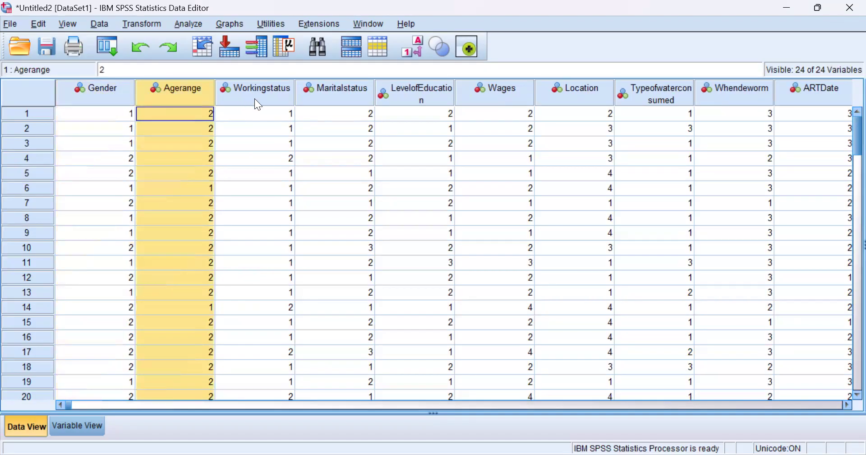
pyautogui.click(317, 145)
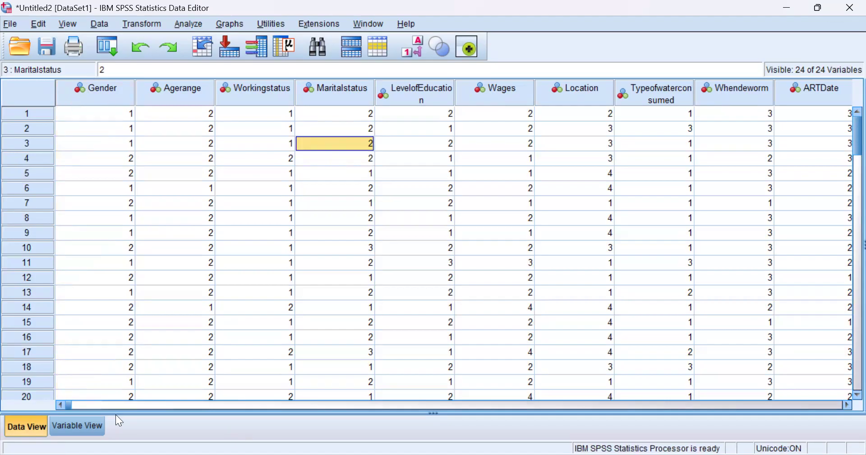
pyautogui.moveTo(69, 403); pyautogui.dragTo(645, 374)
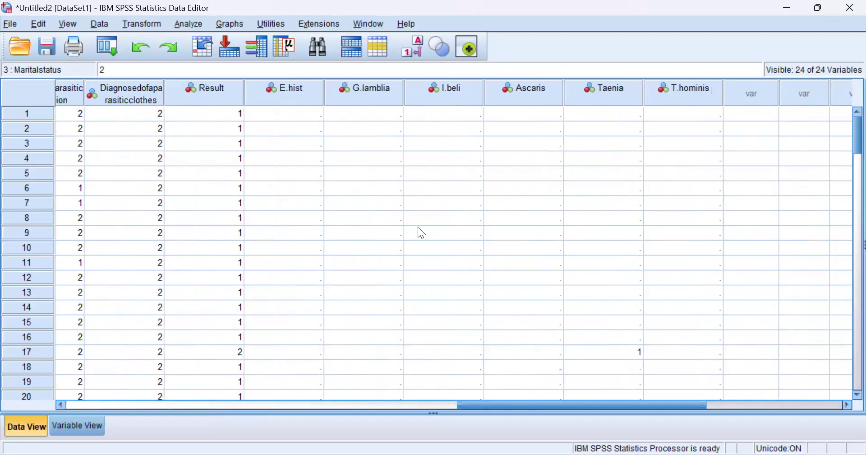
pyautogui.click(316, 233)
pyautogui.click(356, 234)
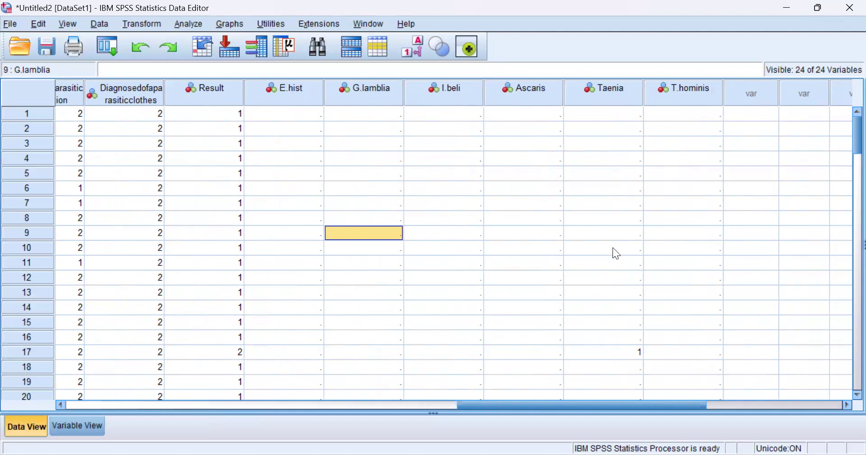
pyautogui.scroll(-1, 614, 249)
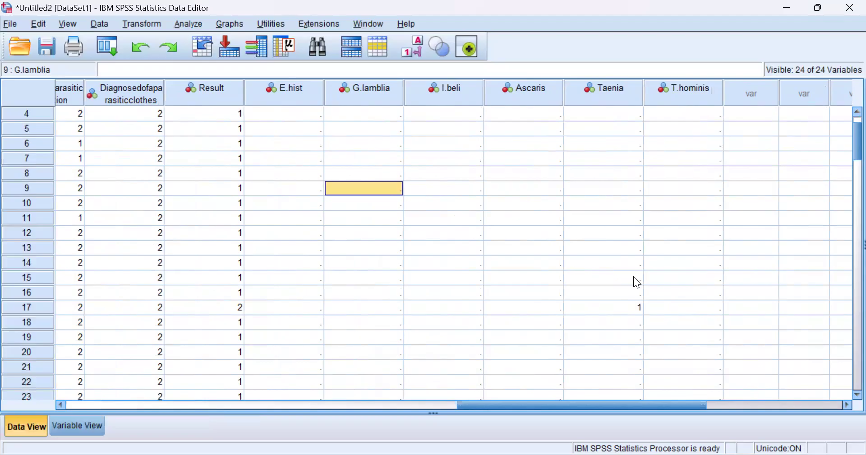
pyautogui.click(623, 301)
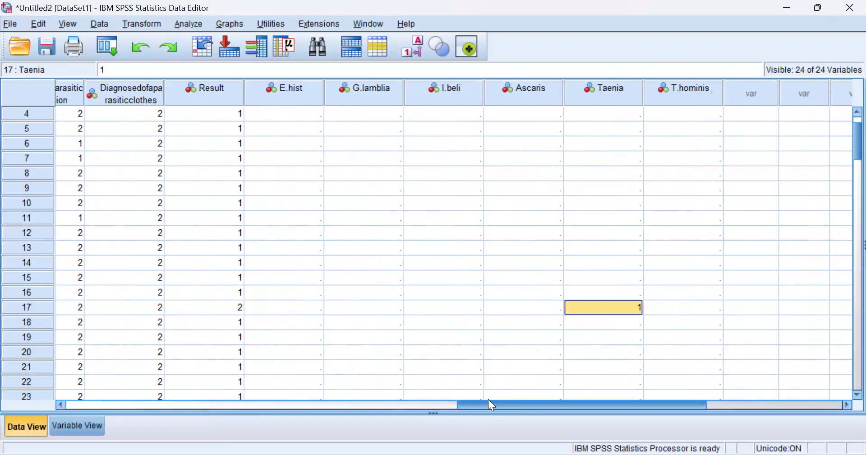
pyautogui.moveTo(490, 401); pyautogui.dragTo(3, 407)
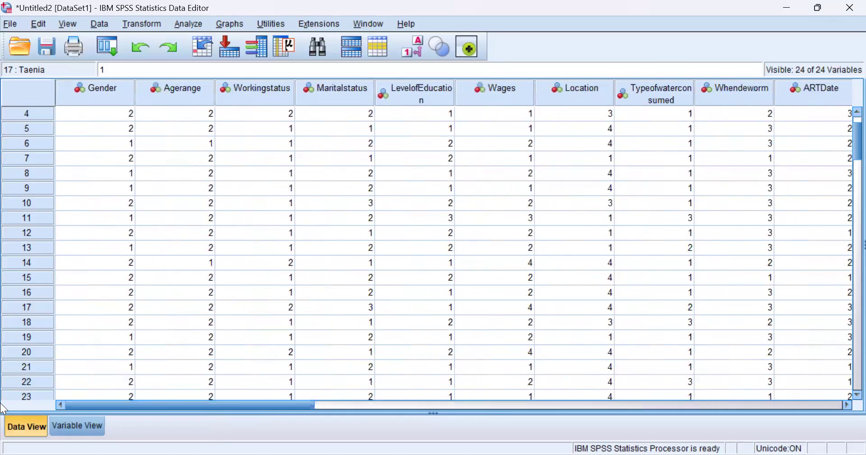
# - Look through the cases down to the end of the dataset and return to the first case
pyautogui.scroll(-13, 308, 228)
pyautogui.scroll(-17, 307, 226)
pyautogui.scroll(-2, 309, 231)
pyautogui.scroll(5, 309, 231)
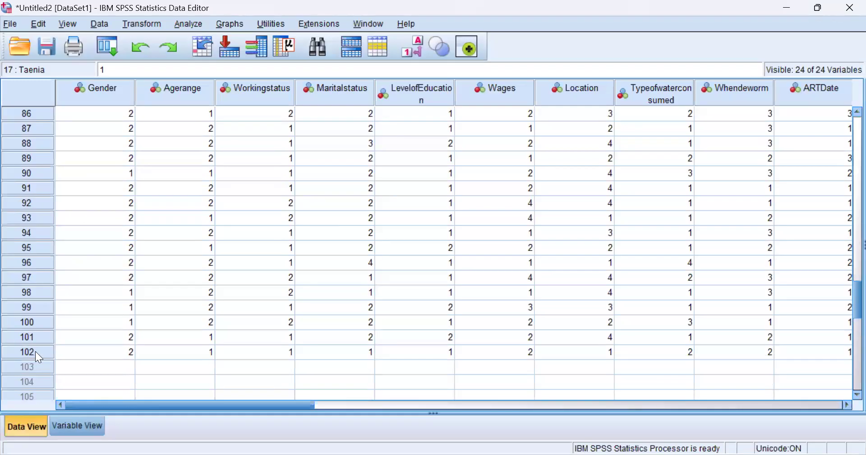
pyautogui.scroll(4, 300, 217)
pyautogui.scroll(20, 299, 217)
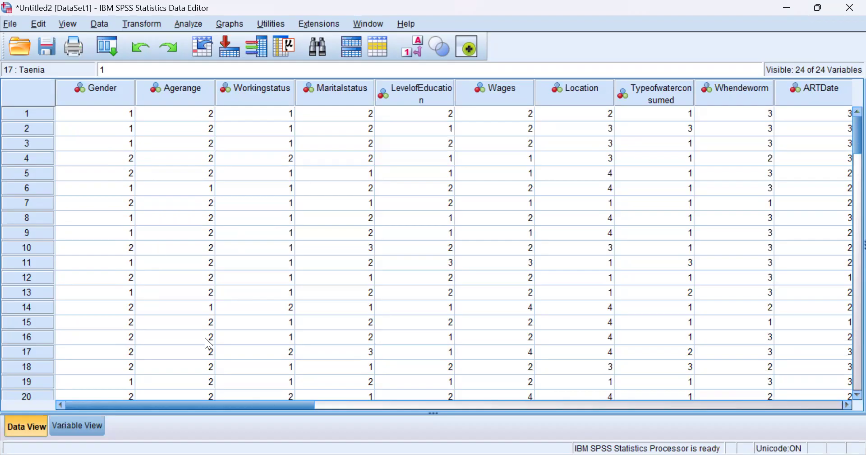
# - Display the variable definitions and widen the Name column so that the full variable names fit
pyautogui.click(87, 433)
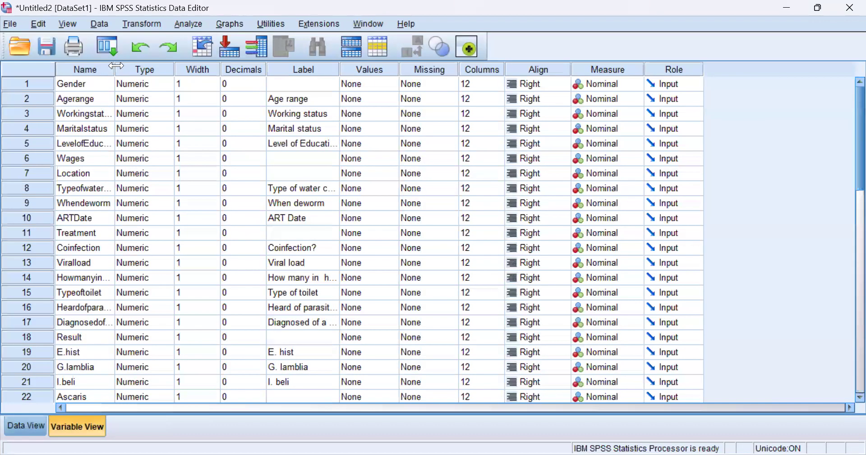
pyautogui.moveTo(116, 66); pyautogui.dragTo(181, 96)
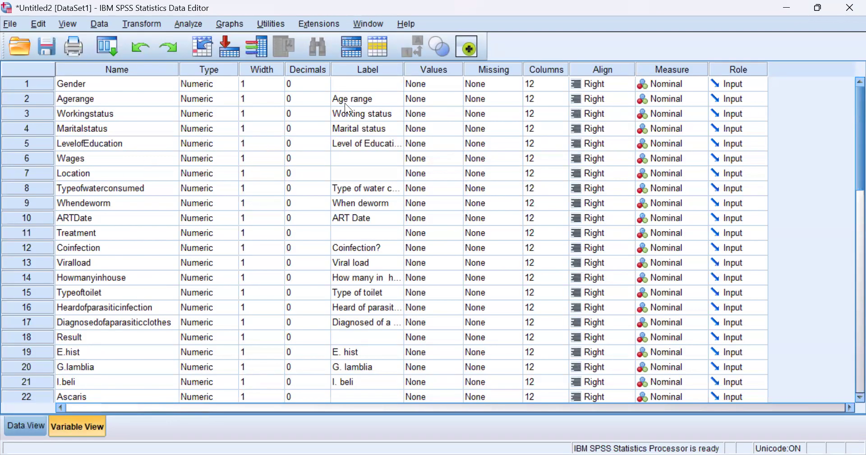
# - Inspect the variable attributes, including Label, the type options for Location, and the Missing setting of Maritalstatus, without changing them
pyautogui.click(362, 85)
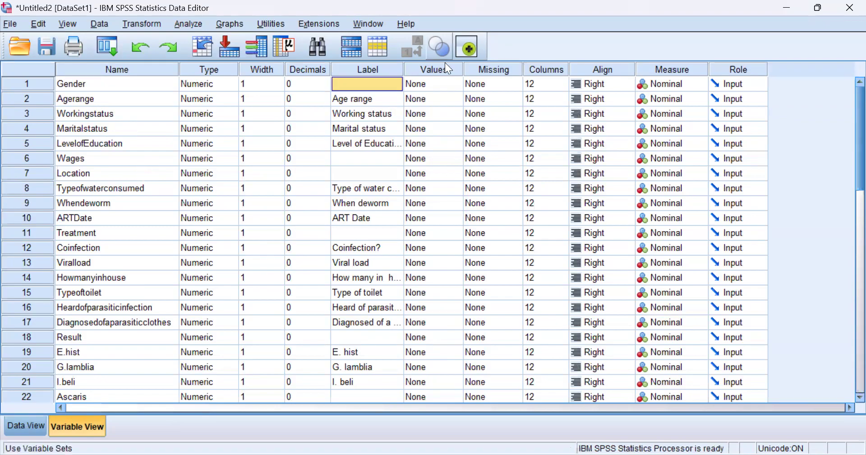
pyautogui.doubleClick(228, 173)
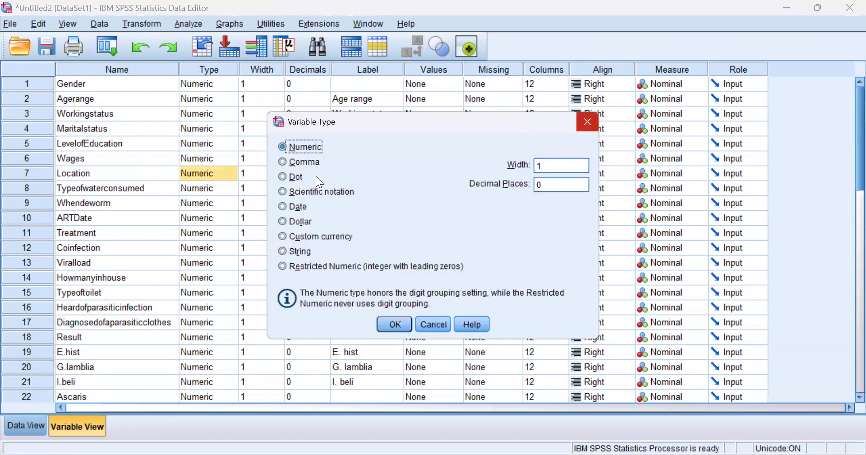
pyautogui.click(588, 122)
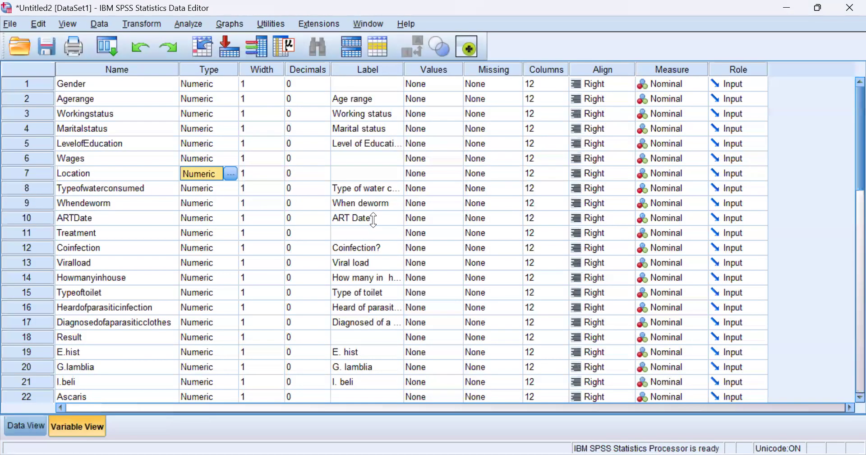
pyautogui.click(374, 218)
pyautogui.click(490, 129)
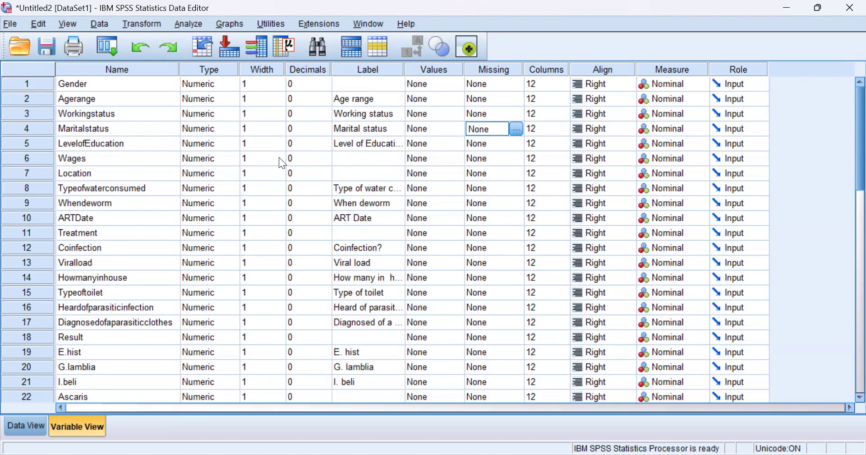
# - Enter "Gender" as the label of the Gender variable
pyautogui.click(367, 86)
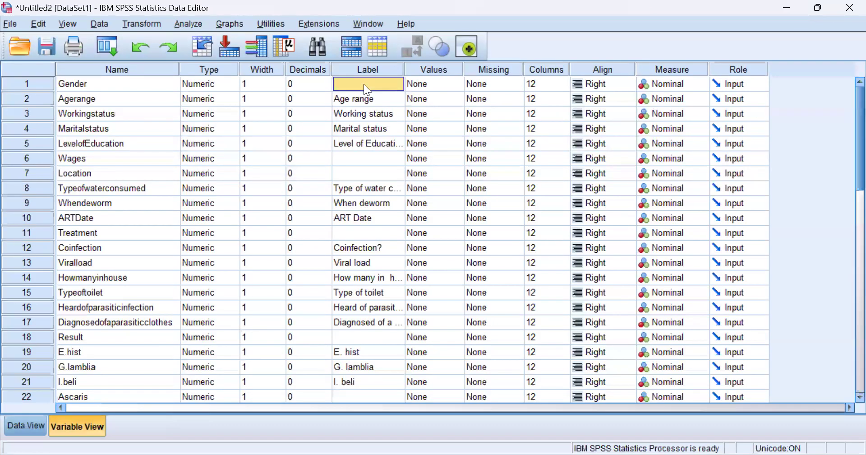
pyautogui.click(365, 84)
pyautogui.write('Gendd')
pyautogui.press('BackSpace')
pyautogui.write('e')
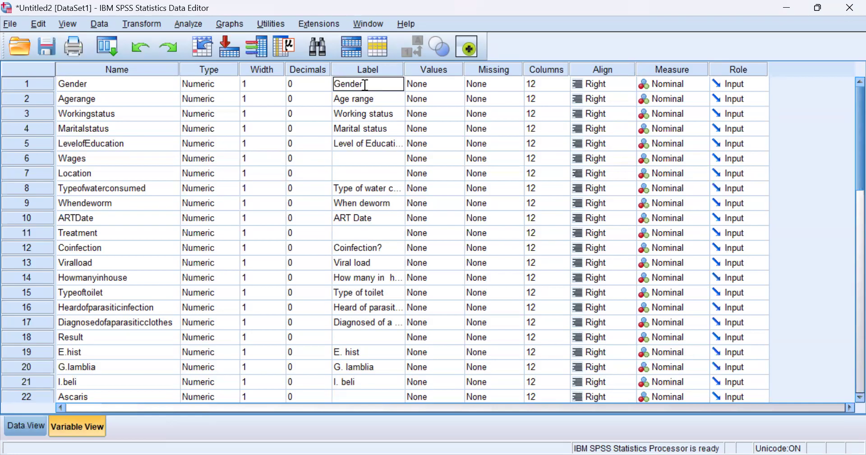
pyautogui.write('r')
# - Fill in the missing labels of the Wages and Location variables as "Wages" and "Location"
pyautogui.click(367, 157)
pyautogui.click(367, 156)
pyautogui.write('Wages')
pyautogui.press('Return')
pyautogui.write('Location')
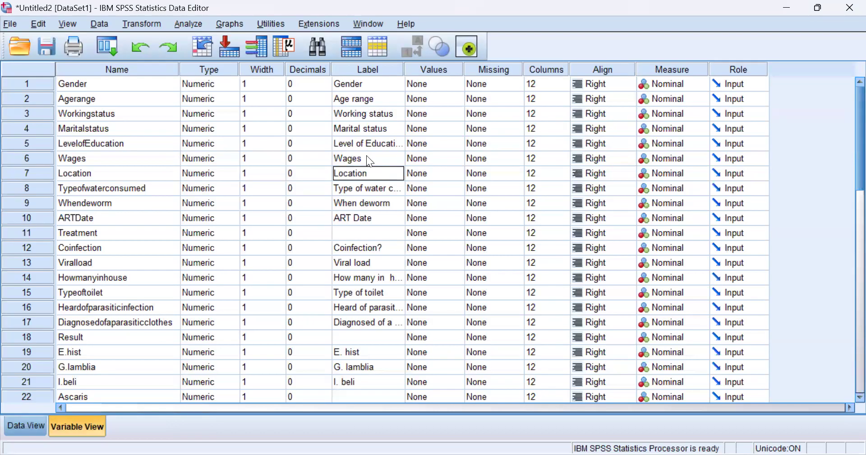
pyautogui.press('Return')
# - Enter "Treatment" as the label of the Treatment variable
pyautogui.press('Down')
pyautogui.press('Down')
pyautogui.press('Down')
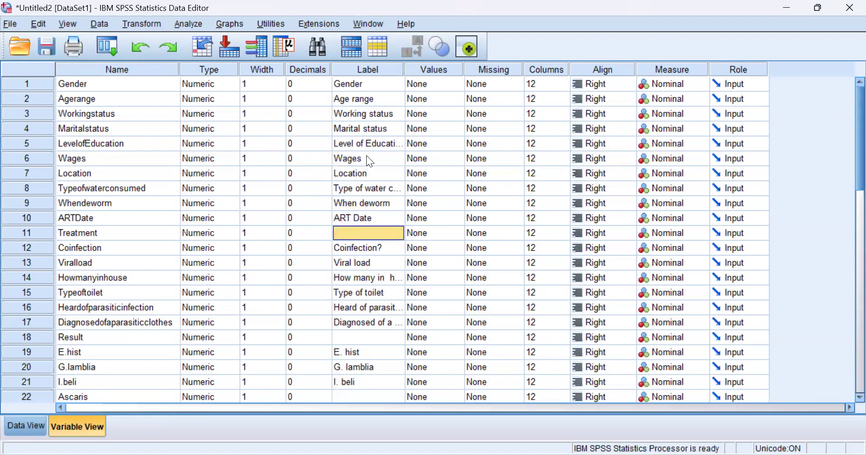
pyautogui.write('TReatment')
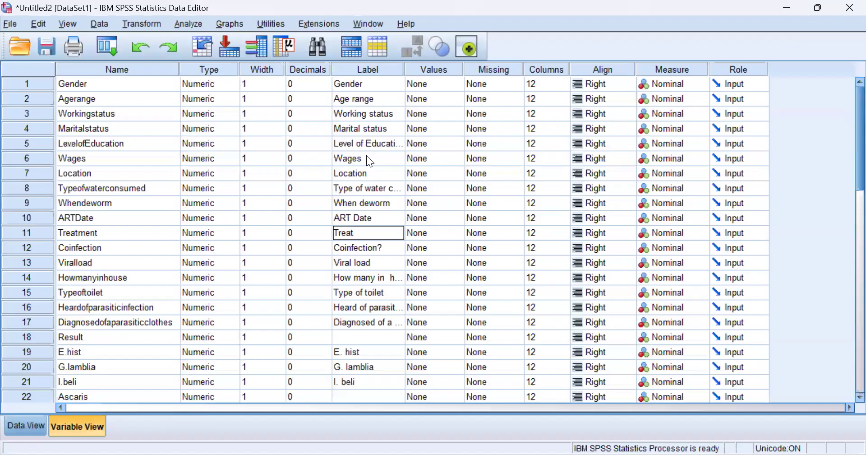
pyautogui.press('Return')
# - Enter "Result" as the label of the Result variable and return to the start of the variable list
pyautogui.press('Down')
pyautogui.press('Down')
pyautogui.press('Down')
pyautogui.press('Down')
pyautogui.press('Down')
pyautogui.press('Down')
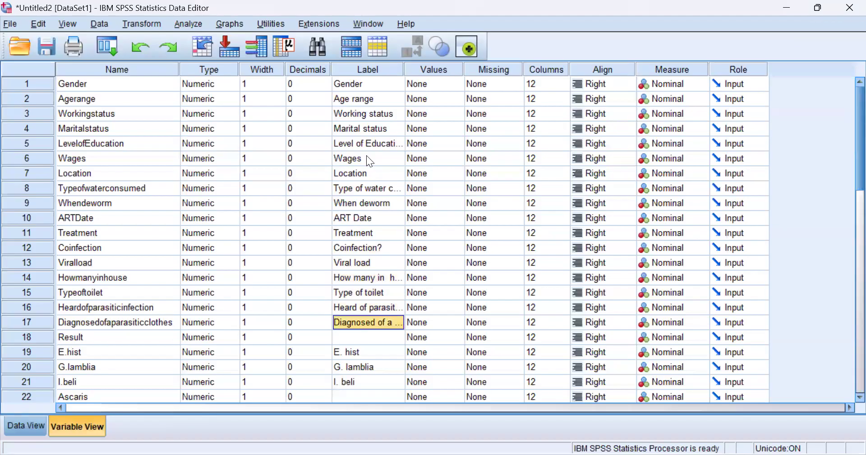
pyautogui.write('RESU')
pyautogui.press('BackSpace')
pyautogui.press('BackSpace')
pyautogui.press('BackSpace')
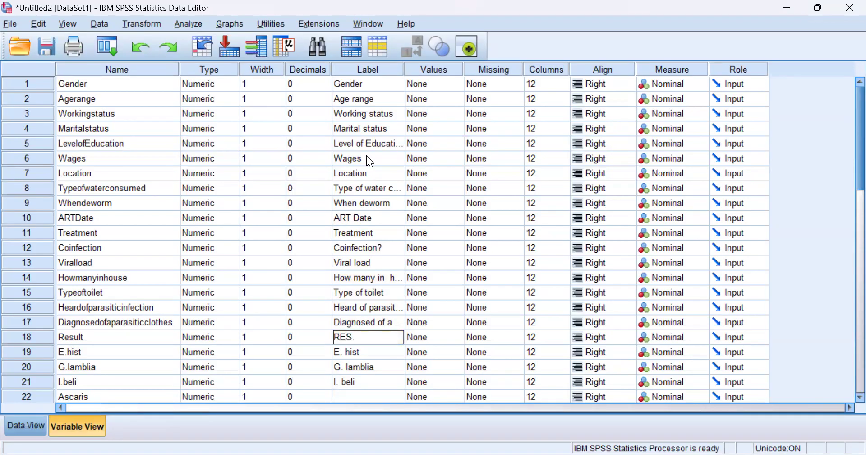
pyautogui.write('esult')
pyautogui.scroll(-1, 370, 293)
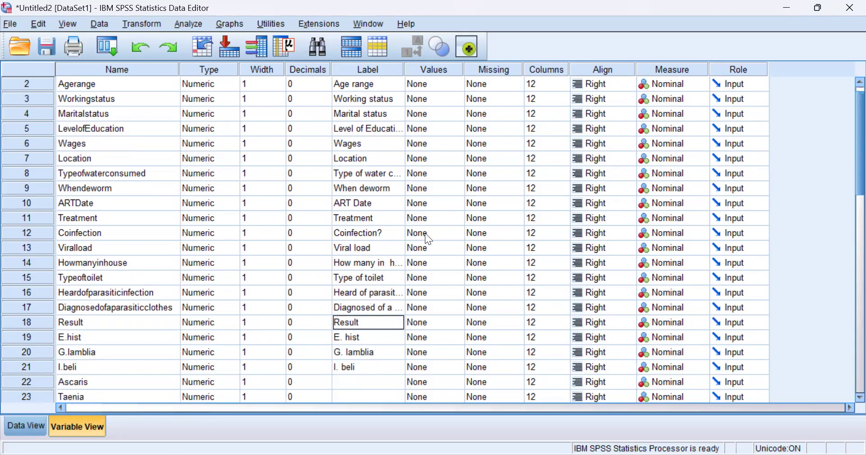
pyautogui.click(359, 383)
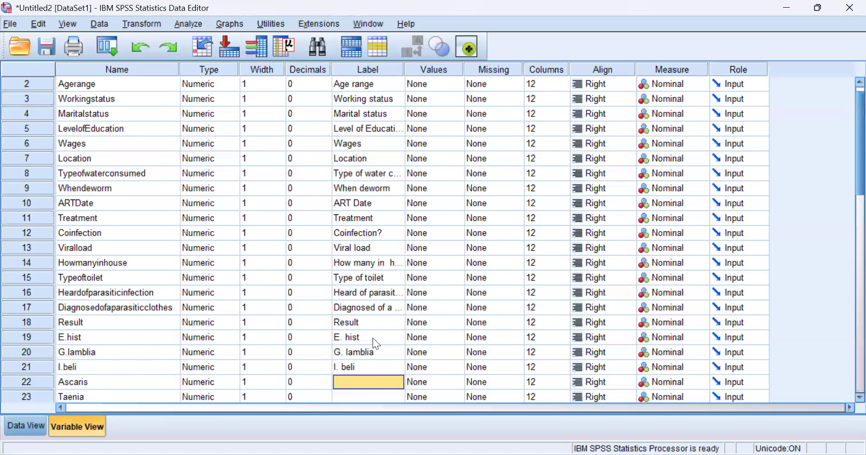
pyautogui.click(355, 335)
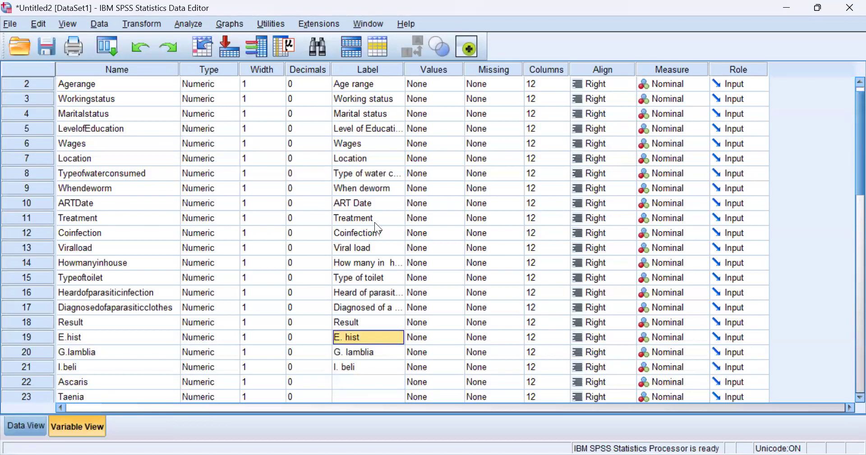
pyautogui.scroll(1, 375, 223)
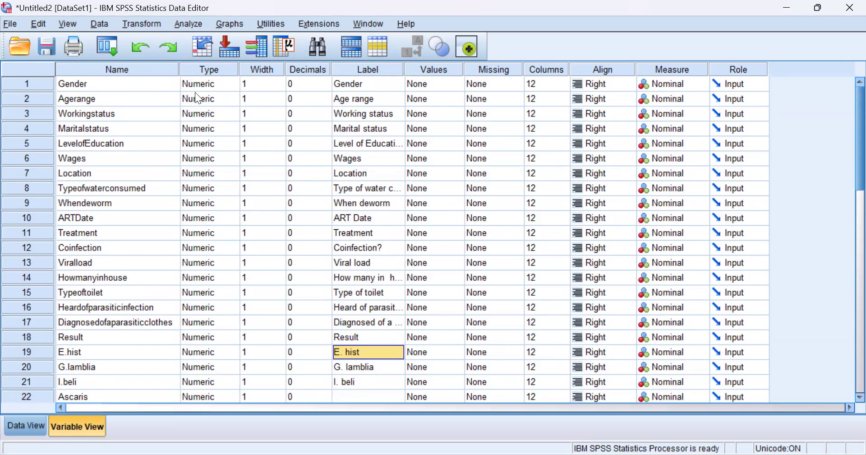
# - Inspect the variable type options for Gender, including width and decimal places, without changing them
pyautogui.click(222, 88)
pyautogui.click(230, 86)
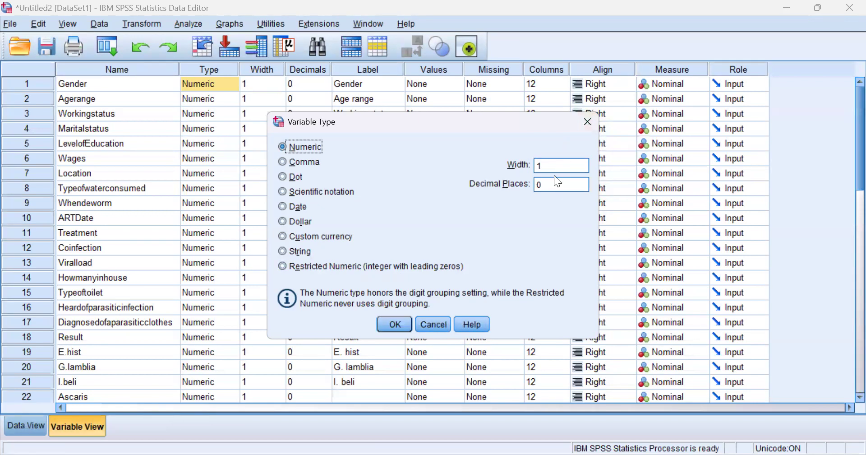
pyautogui.click(588, 124)
# - Widen the Name column well beyond the longest variable name and check the Gender name cell without editing it
pyautogui.moveTo(179, 68); pyautogui.dragTo(237, 68)
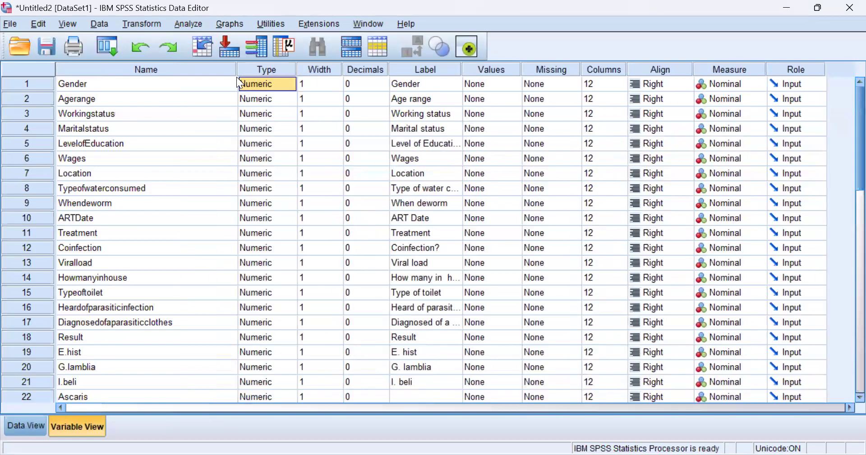
pyautogui.click(224, 87)
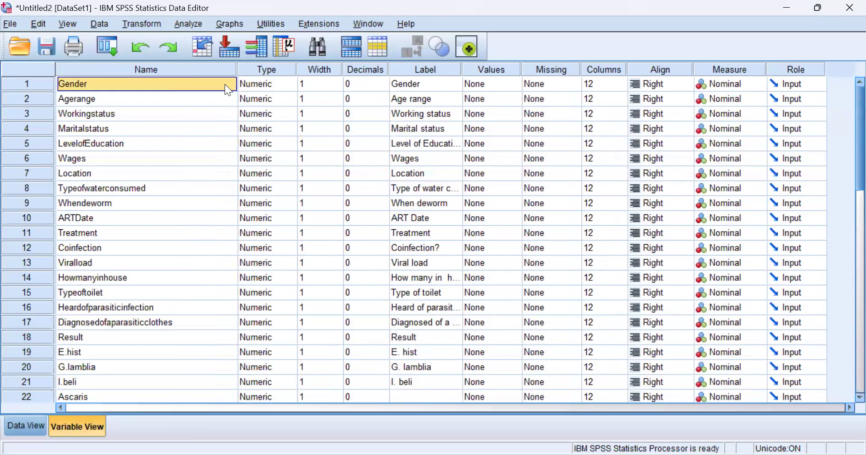
pyautogui.rightClick(225, 84)
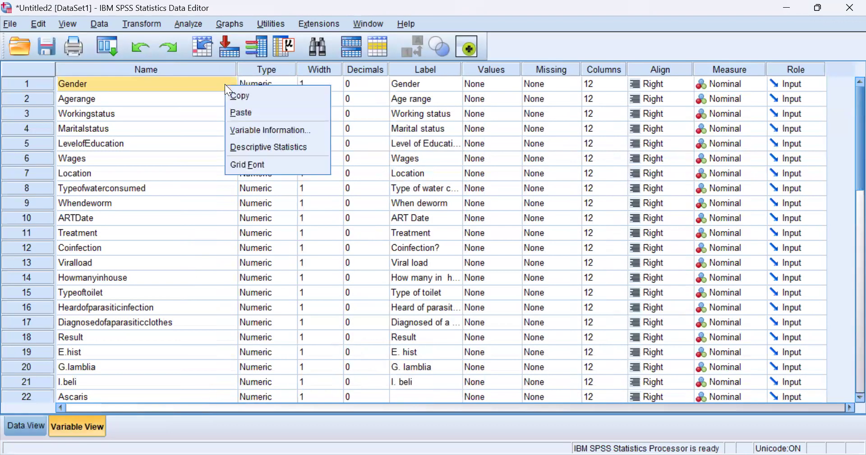
pyautogui.click(178, 95)
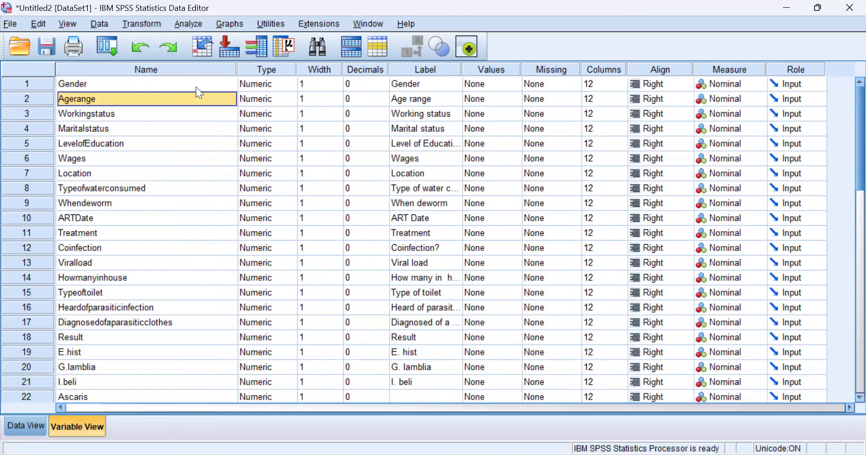
pyautogui.doubleClick(196, 87)
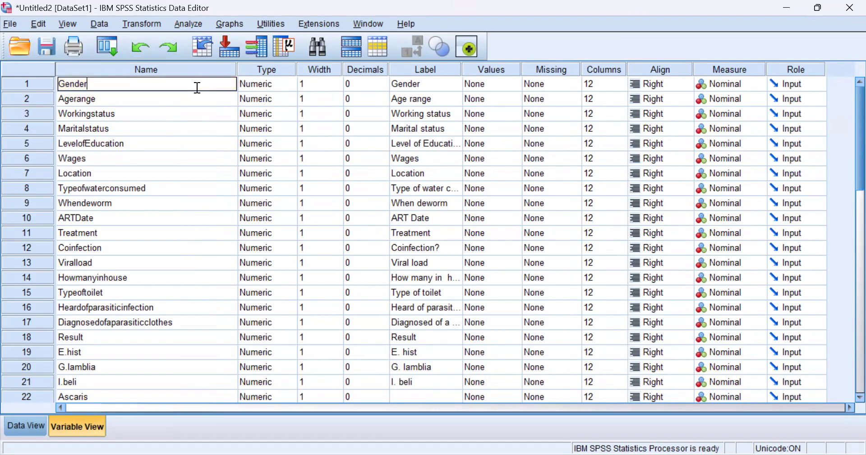
pyautogui.click(267, 102)
pyautogui.click(275, 86)
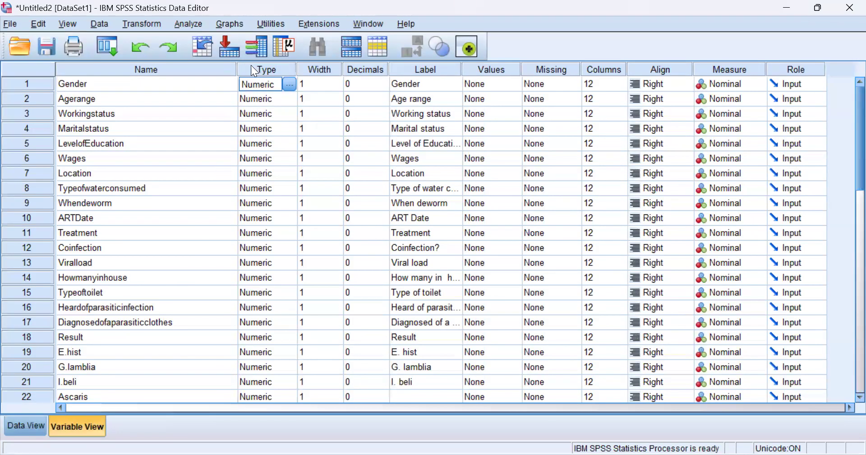
# - Narrow the Name column to just past the longest variable name and widen the Type column, leaving Gender's type as Numeric
pyautogui.moveTo(237, 69); pyautogui.dragTo(191, 76)
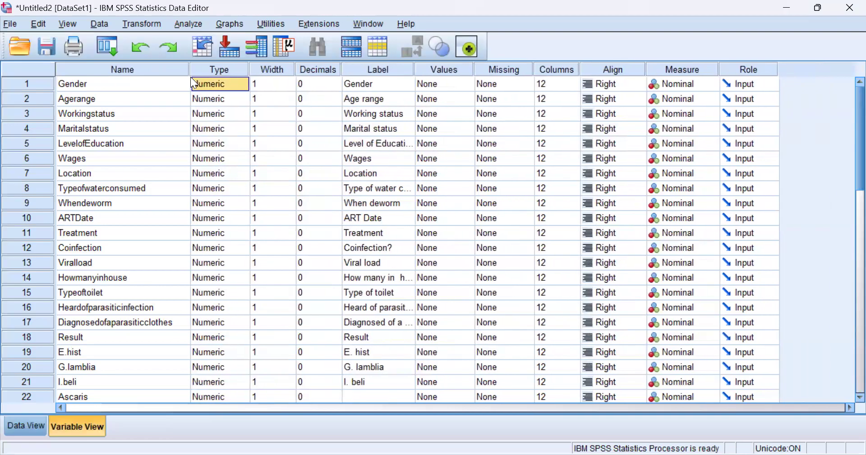
pyautogui.click(298, 81)
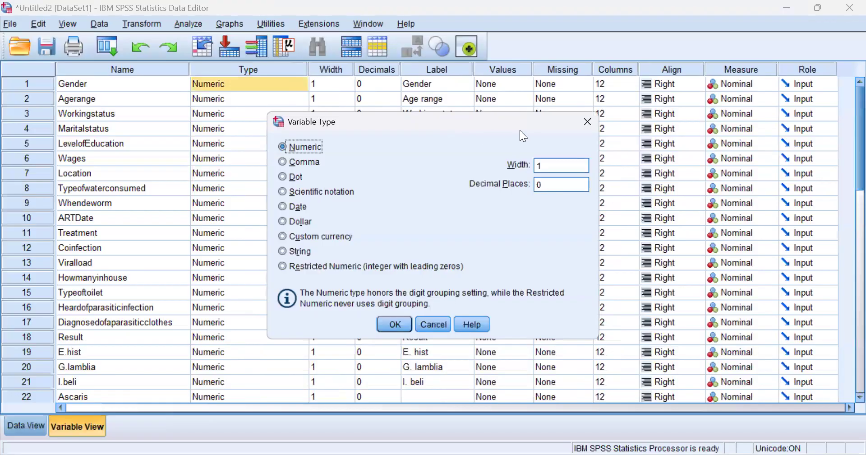
pyautogui.click(586, 122)
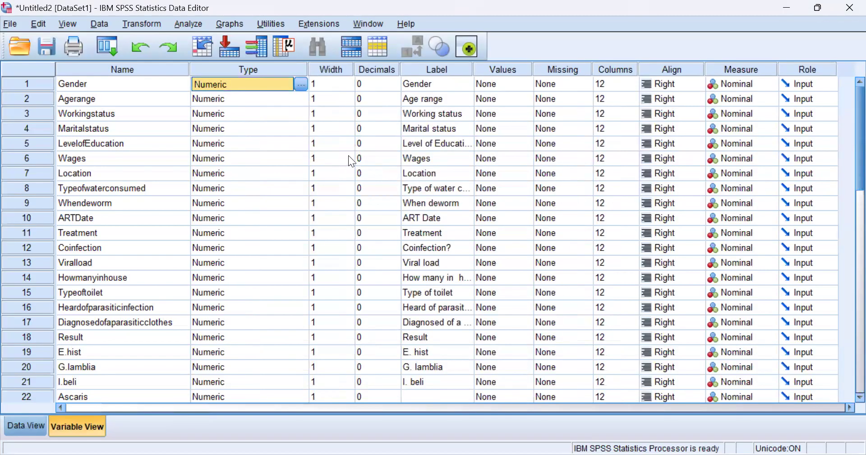
# - Set the width of the Gender variable to 4
pyautogui.click(343, 82)
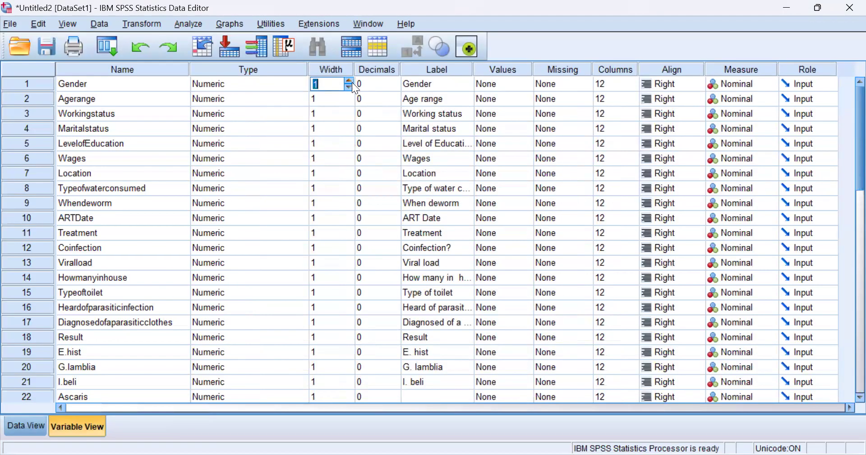
pyautogui.click(350, 80)
pyautogui.click(350, 80)
pyautogui.click(350, 79)
pyautogui.click(273, 98)
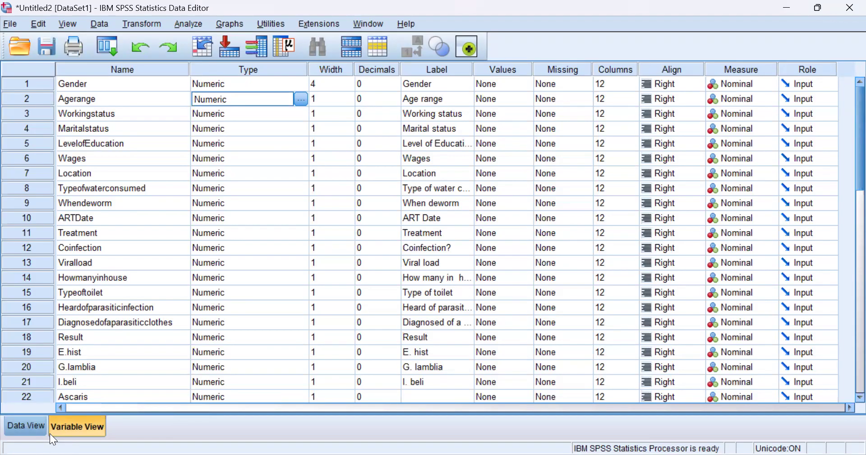
# - Look through the data grid from Gender across to E.hist, and return to the variable definitions
pyautogui.hotkey('alt', 'Tab')
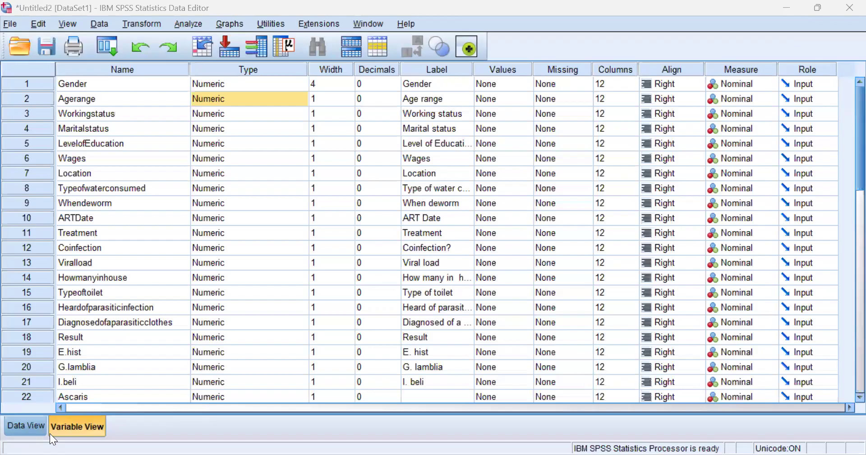
pyautogui.click(39, 428)
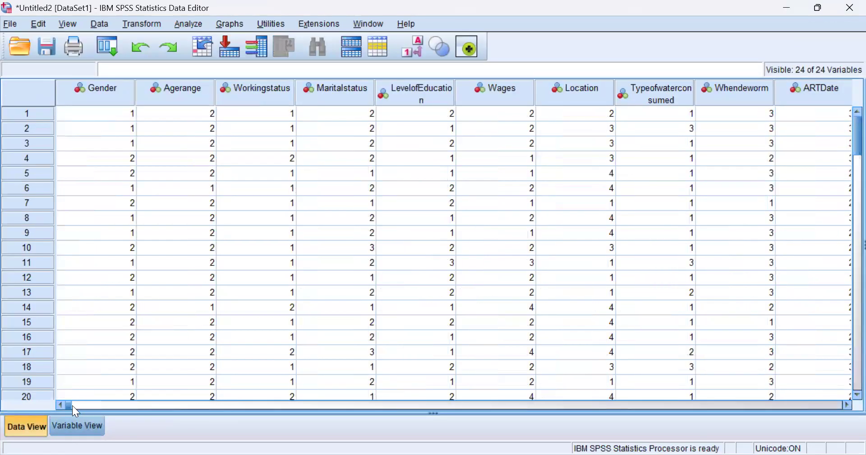
pyautogui.click(98, 406)
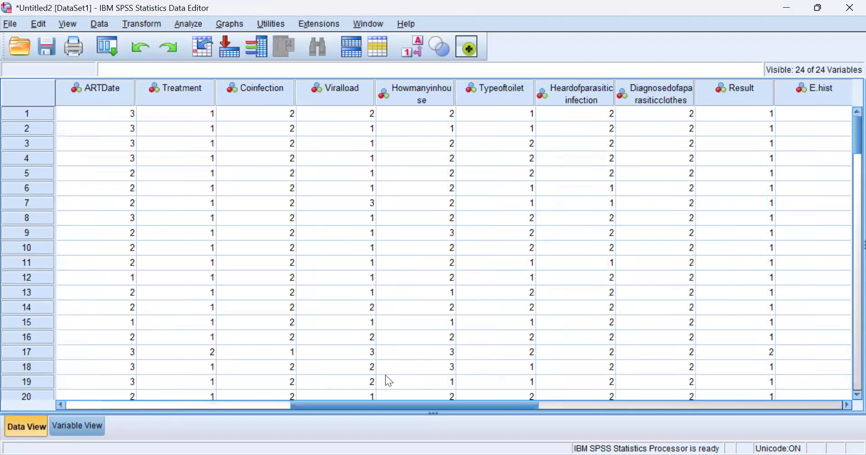
pyautogui.moveTo(355, 403); pyautogui.dragTo(43, 368)
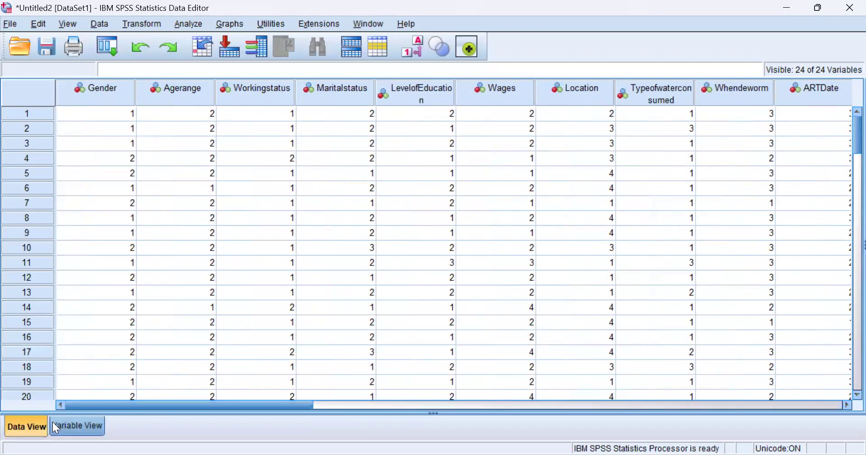
pyautogui.click(67, 427)
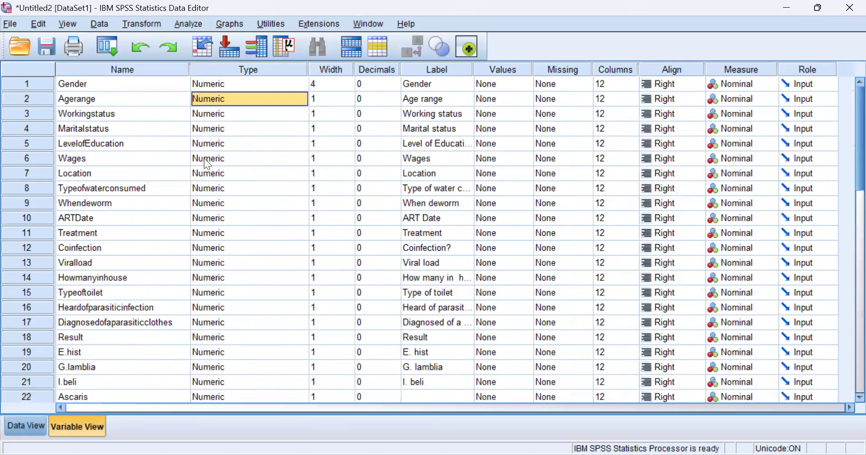
# - Set the width of the Gender variable to 6 and check its effect in the data grid
pyautogui.click(348, 102)
pyautogui.click(347, 84)
pyautogui.click(350, 80)
pyautogui.click(351, 81)
pyautogui.click(330, 144)
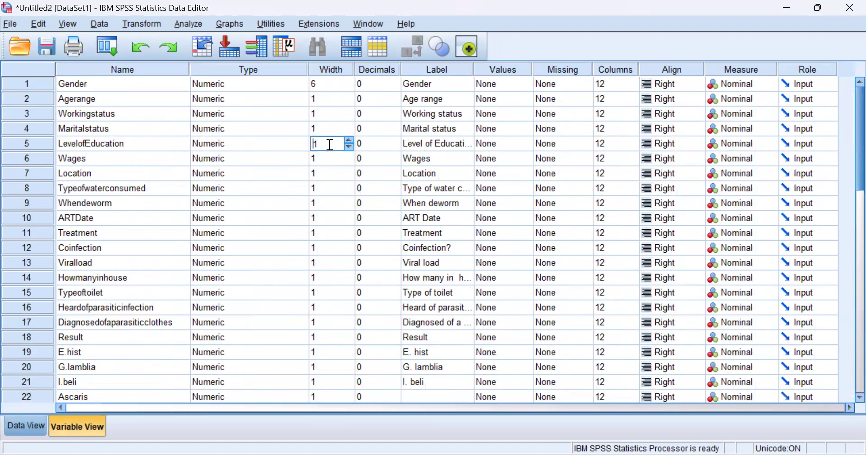
pyautogui.click(47, 427)
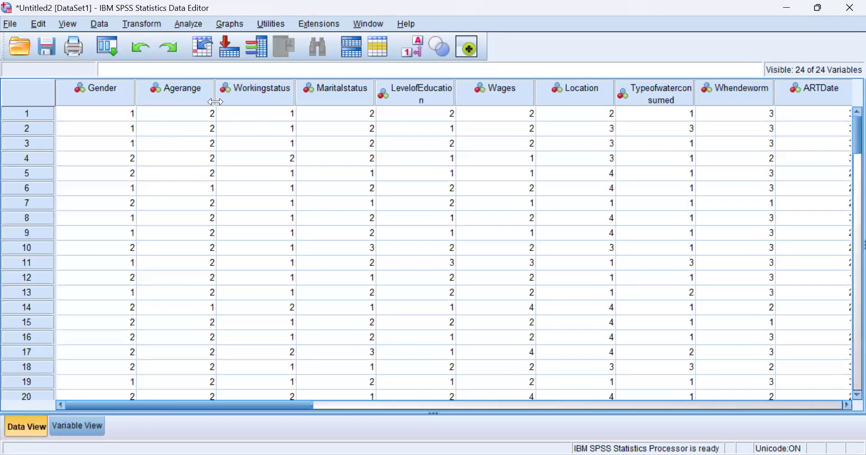
# - Reset the width of the Gender variable to 1 in the variable definitions
pyautogui.click(83, 430)
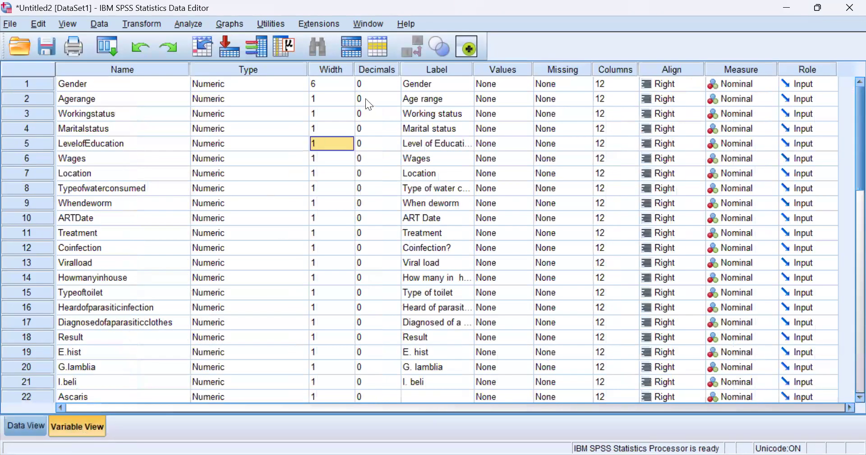
pyautogui.click(351, 84)
pyautogui.click(351, 85)
pyautogui.click(351, 85)
pyautogui.click(351, 85)
pyautogui.click(351, 85)
pyautogui.click(351, 85)
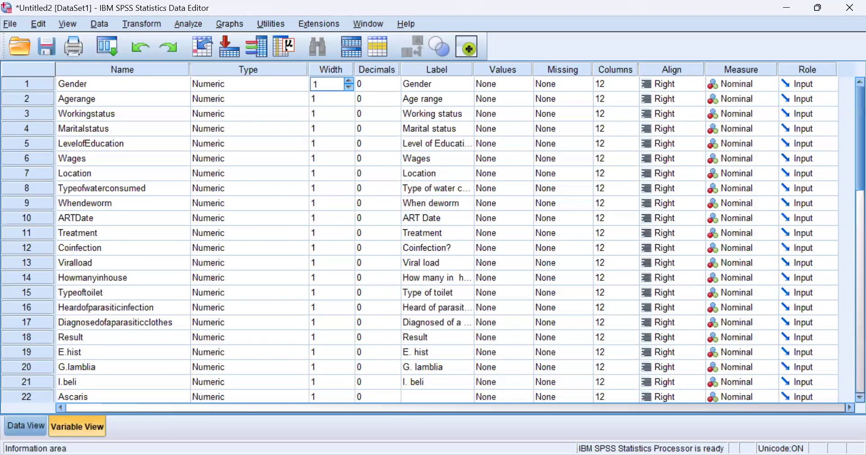
# - Narrow the LevelofEducation column in the data grid to 8 characters and return to the variable definitions
pyautogui.click(42, 423)
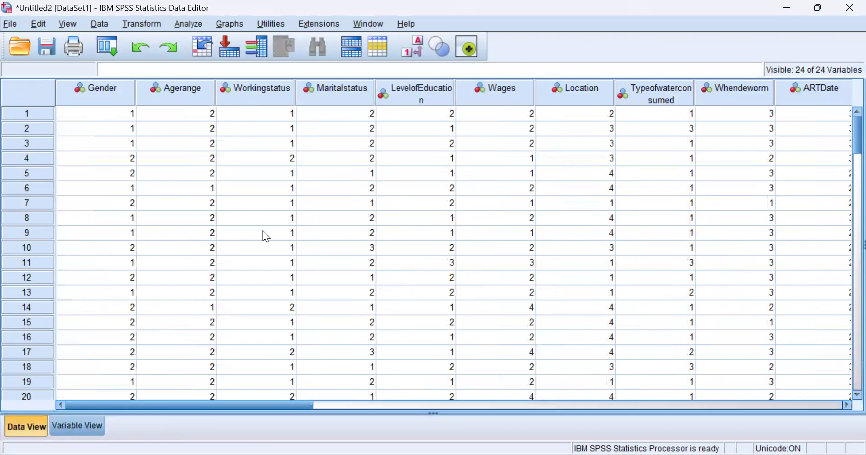
pyautogui.moveTo(454, 88); pyautogui.dragTo(432, 118)
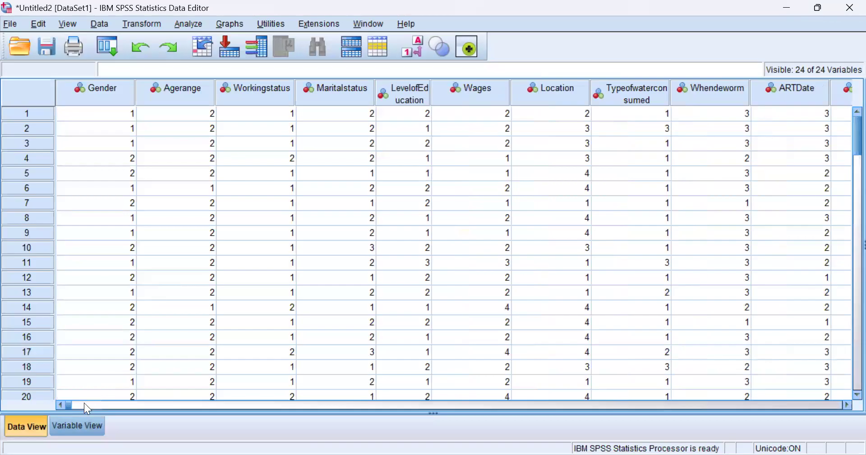
pyautogui.click(86, 424)
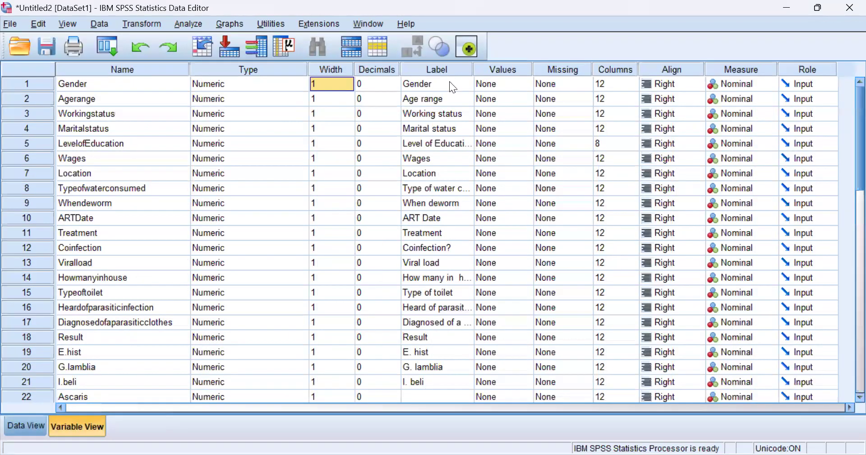
# - Try raising the decimals of the Workingstatus variable and return them to 0
pyautogui.click(381, 85)
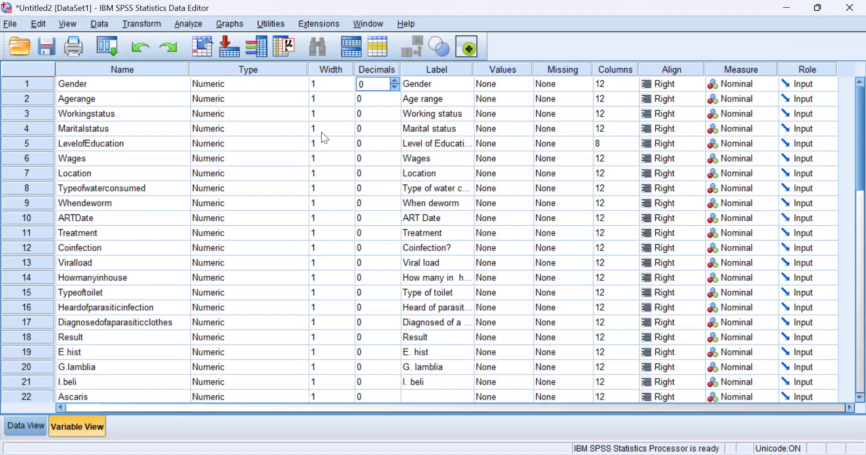
pyautogui.click(373, 113)
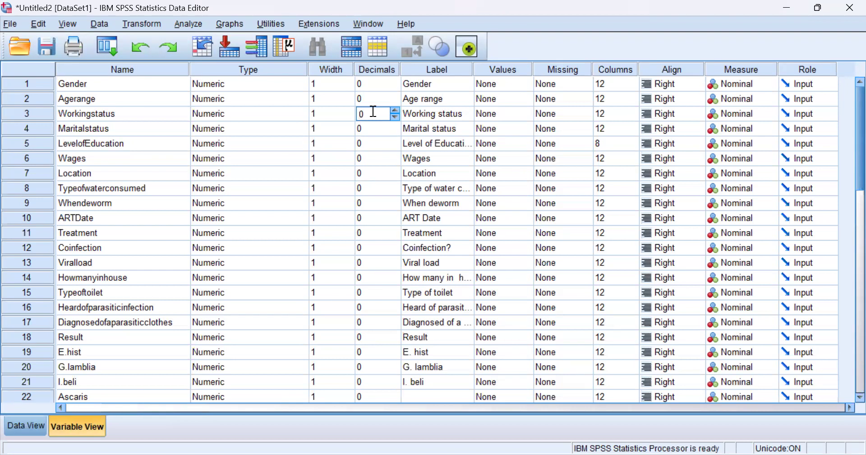
pyautogui.click(398, 110)
pyautogui.click(395, 117)
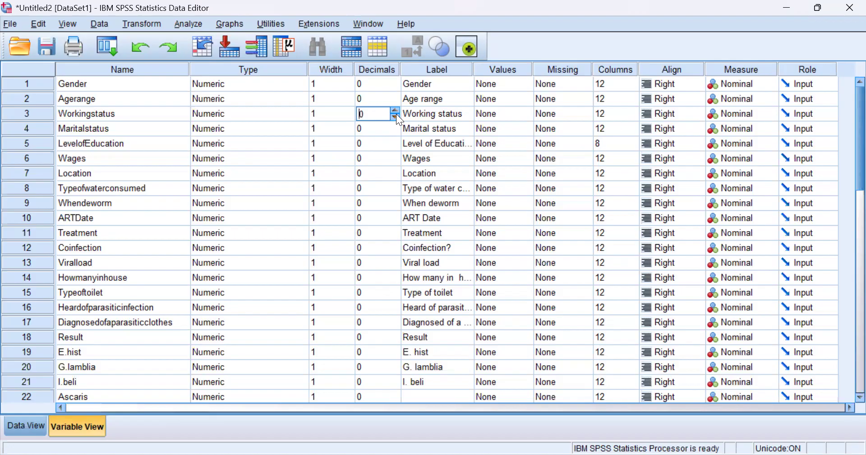
# - Widen the Label column of the variable definitions to fit its texts and narrow the Name column
pyautogui.click(441, 90)
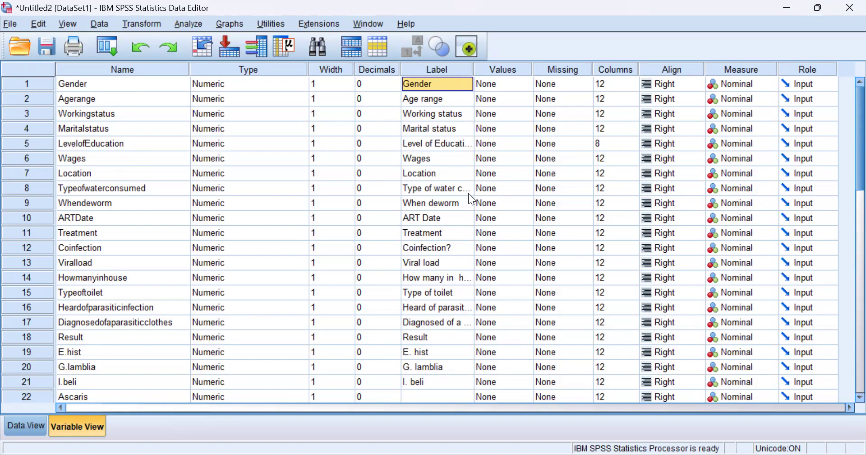
pyautogui.moveTo(477, 95); pyautogui.dragTo(507, 109)
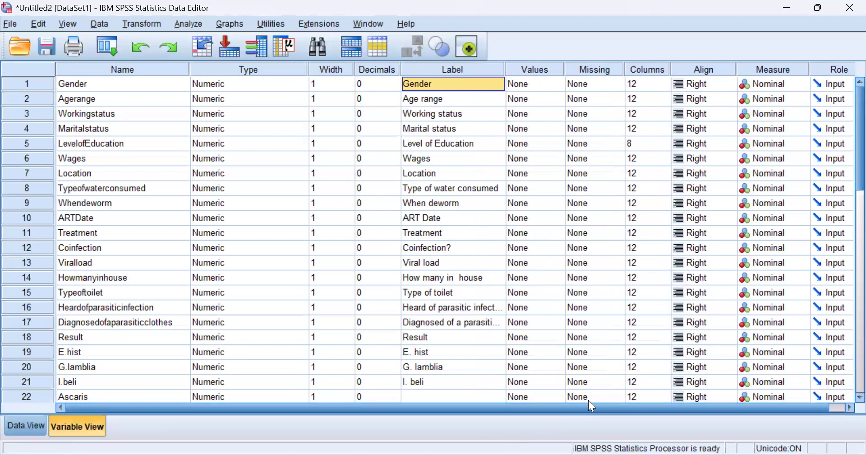
pyautogui.moveTo(580, 405); pyautogui.dragTo(646, 394)
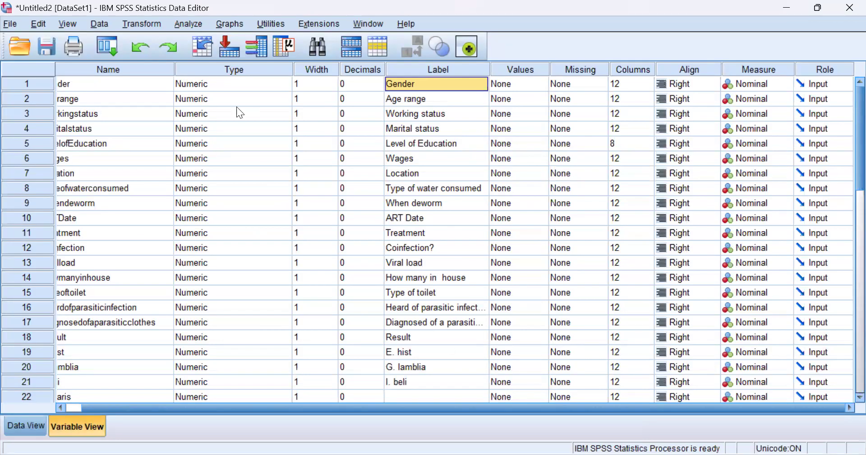
pyautogui.moveTo(174, 70); pyautogui.dragTo(134, 70)
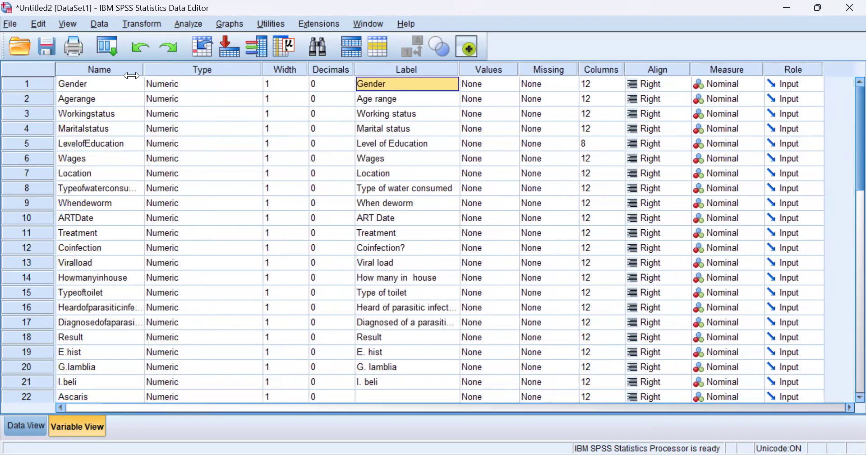
# - Define the value labels of the Gender variable as 1 = Male and 2 = Female
pyautogui.click(501, 87)
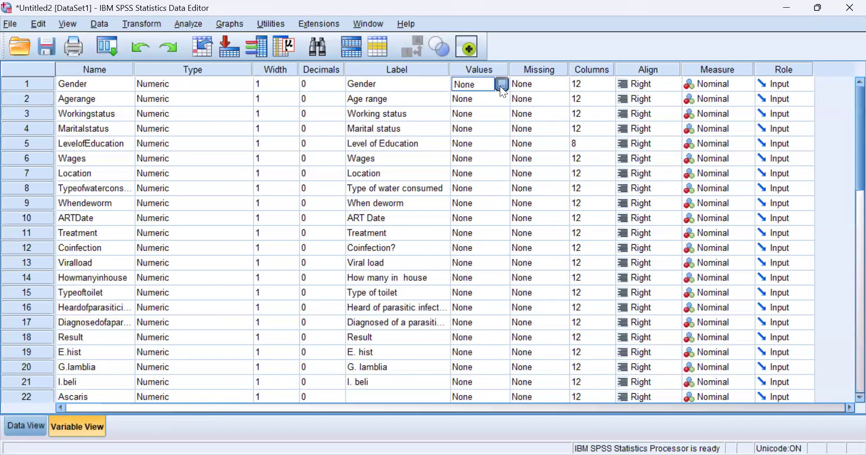
pyautogui.click(500, 86)
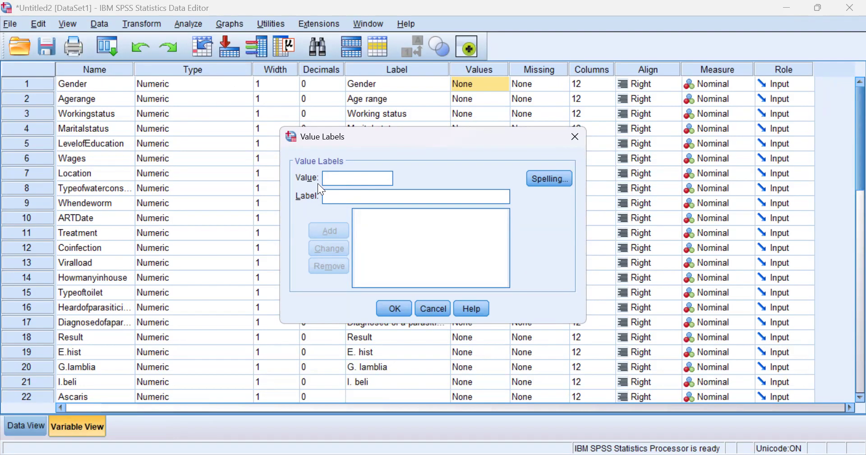
pyautogui.click(343, 202)
pyautogui.write('M')
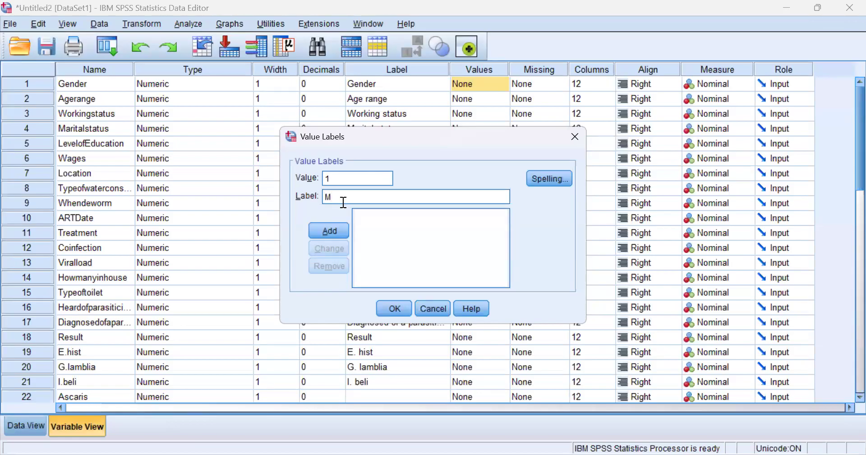
pyautogui.write('ale')
pyautogui.click(341, 231)
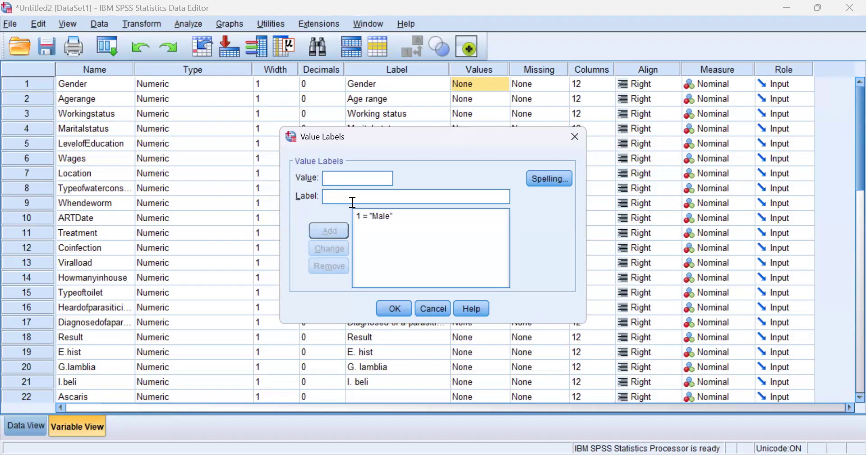
pyautogui.write('2')
pyautogui.click(353, 199)
pyautogui.write('Female')
pyautogui.click(329, 226)
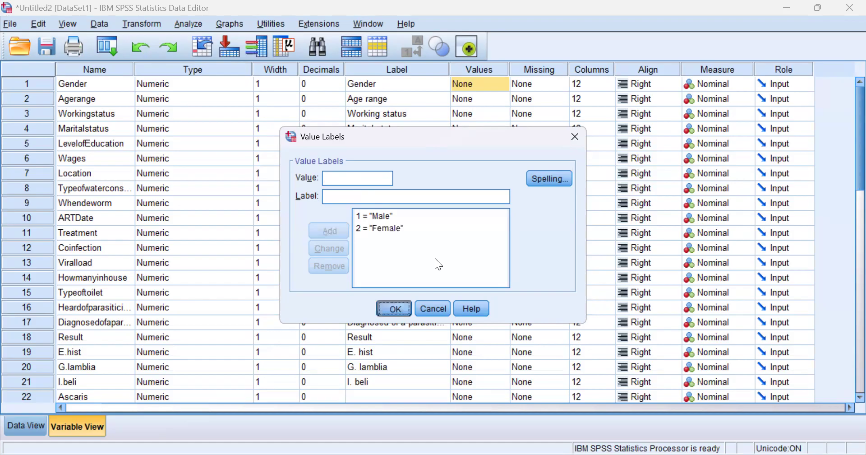
pyautogui.click(495, 99)
pyautogui.click(500, 98)
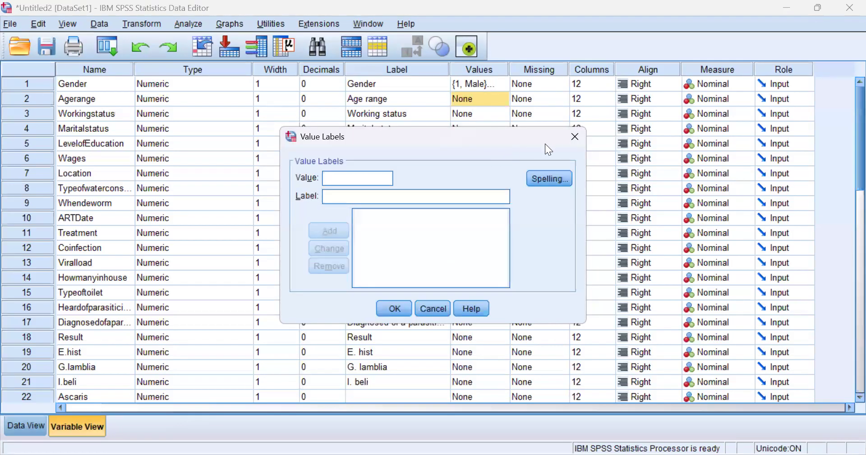
pyautogui.click(567, 141)
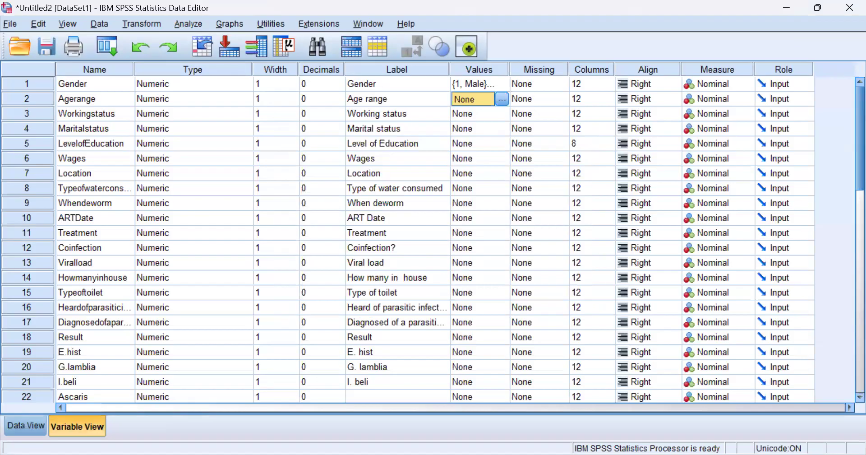
pyautogui.hotkey('alt', 'Tab')
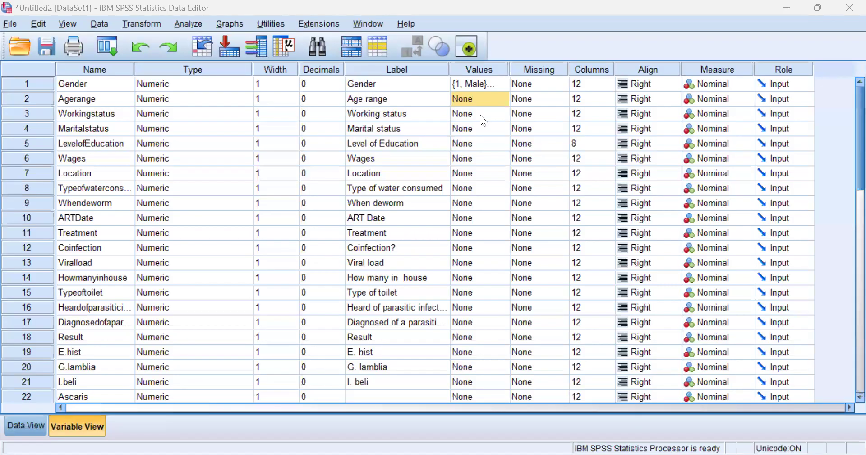
pyautogui.click(496, 113)
pyautogui.click(502, 113)
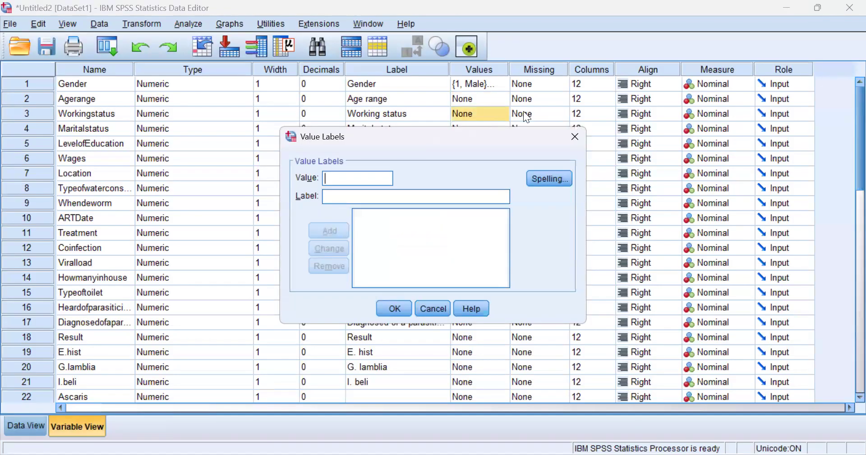
pyautogui.click(575, 136)
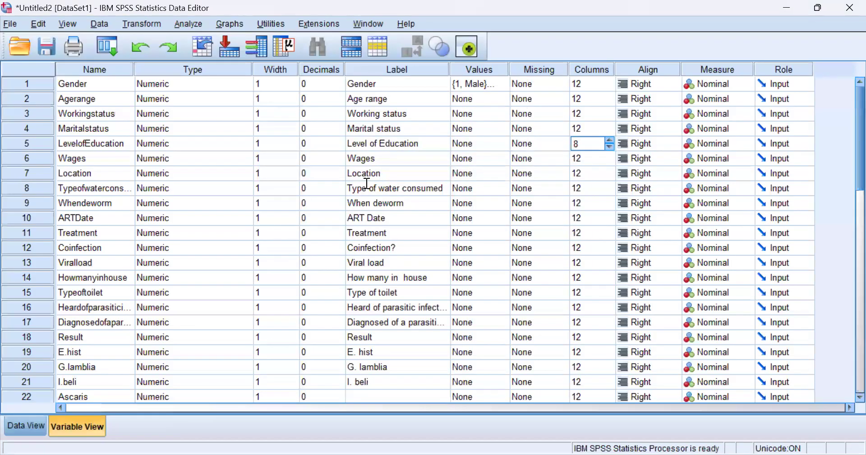
# - Define the value labels of the Agerange variable as 1 = "11 - 30 yrs" and 2 = ">30 yrs"
pyautogui.click(496, 99)
pyautogui.click(502, 98)
pyautogui.write('1')
pyautogui.click(343, 192)
pyautogui.write('1')
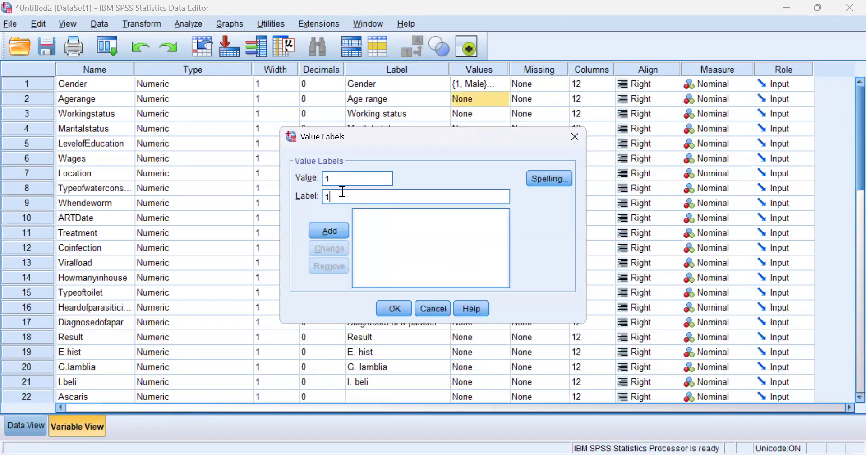
pyautogui.write('1 - 30 yrs')
pyautogui.click(329, 231)
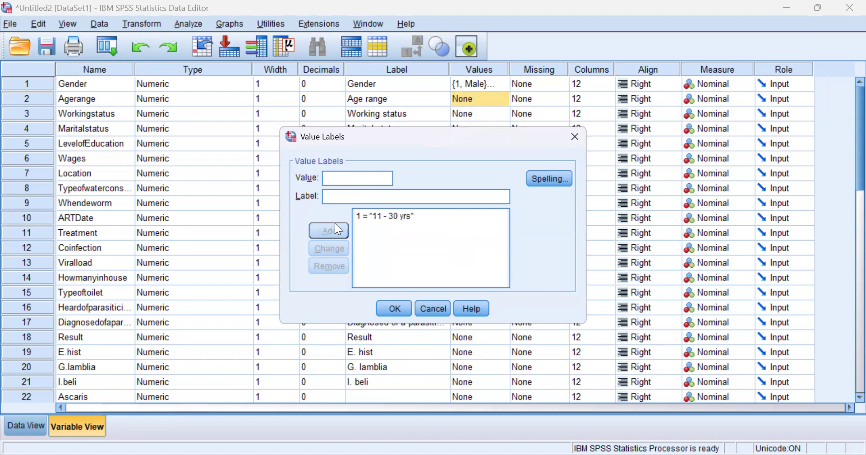
pyautogui.write('2')
pyautogui.click(349, 196)
pyautogui.write('>30 yrs')
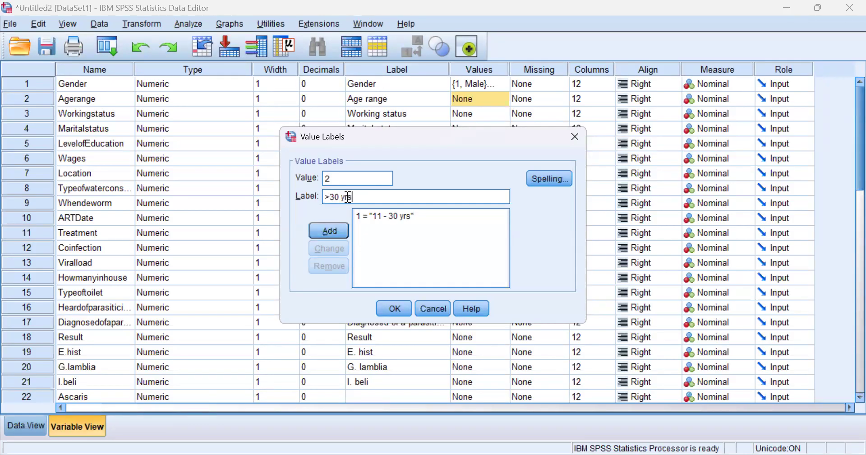
pyautogui.click(336, 231)
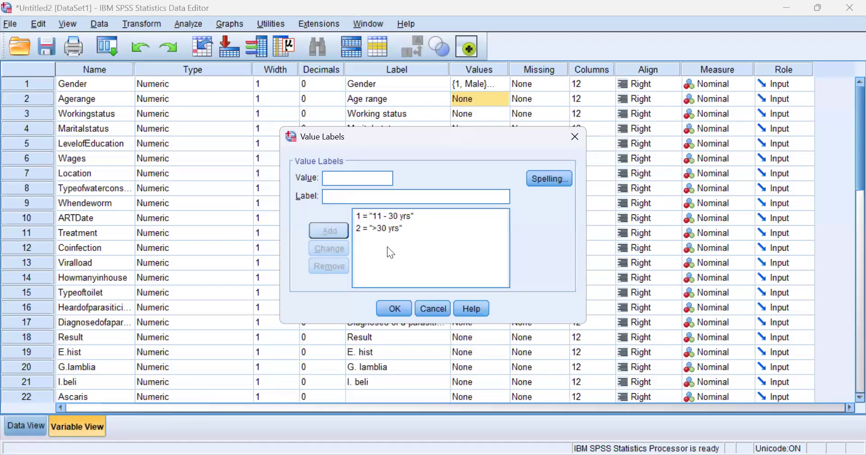
pyautogui.click(399, 309)
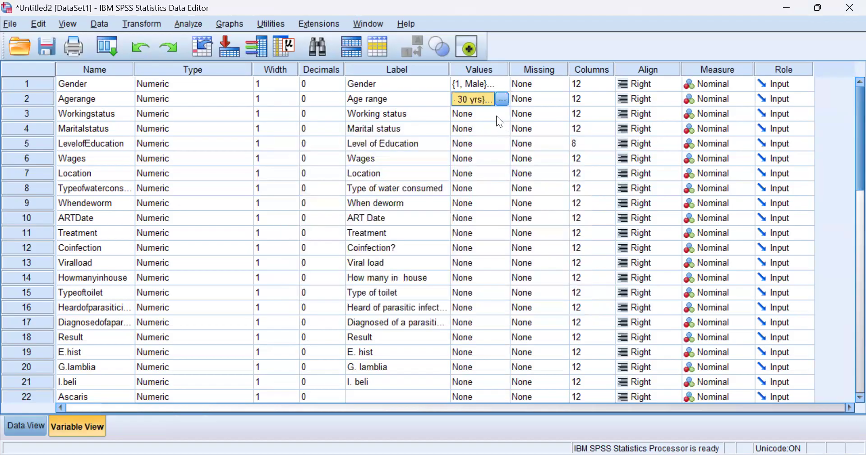
# - Review the value labels and measurement levels of all variables, including the measure options available for Coinfection
pyautogui.scroll(-1, 492, 220)
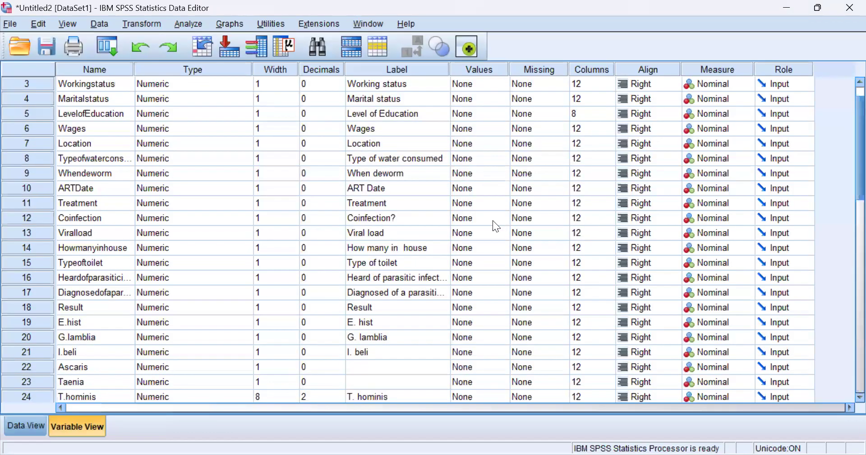
pyautogui.scroll(-2, 493, 220)
pyautogui.scroll(2, 493, 220)
pyautogui.click(487, 242)
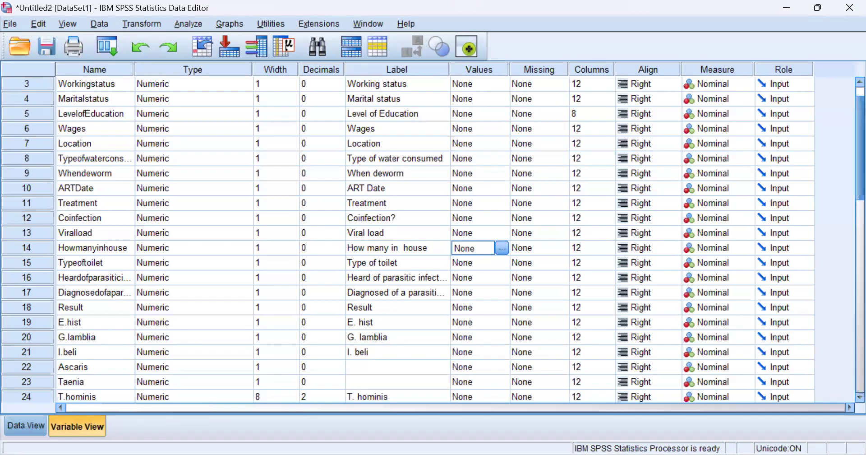
pyautogui.click(707, 67)
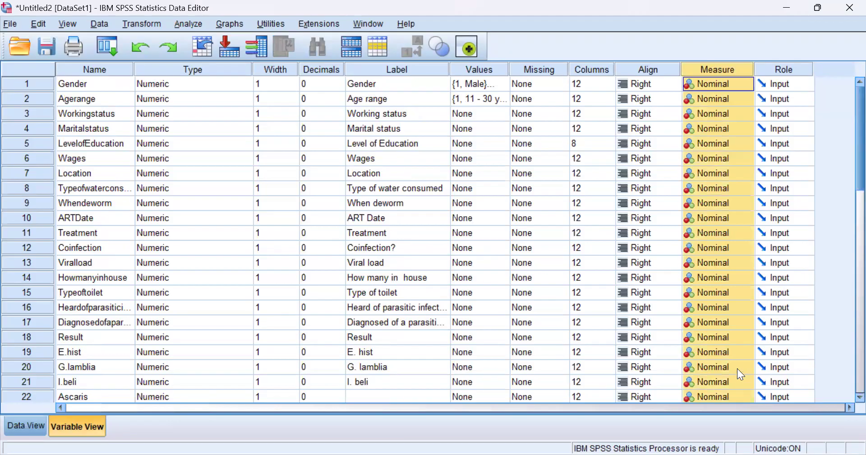
pyautogui.scroll(-1, 731, 353)
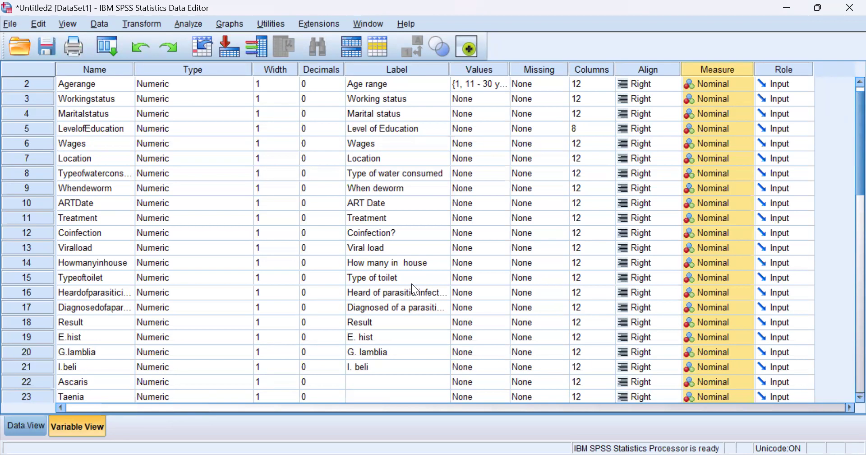
pyautogui.scroll(-2, 194, 262)
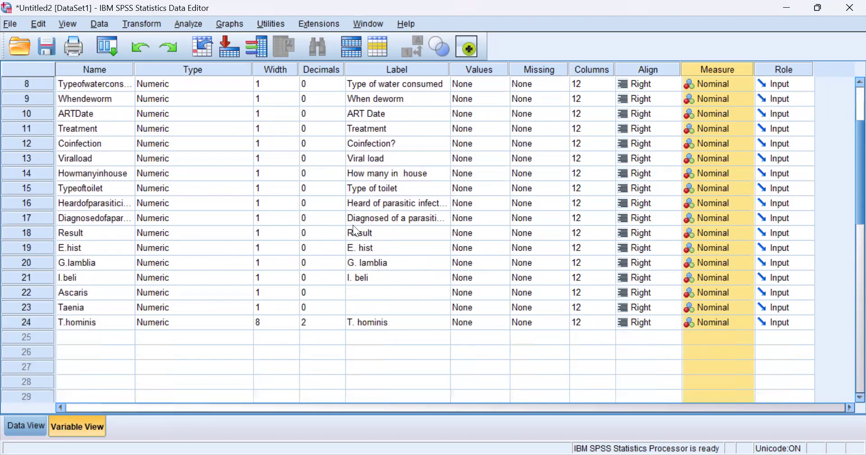
pyautogui.scroll(2, 356, 231)
pyautogui.click(744, 231)
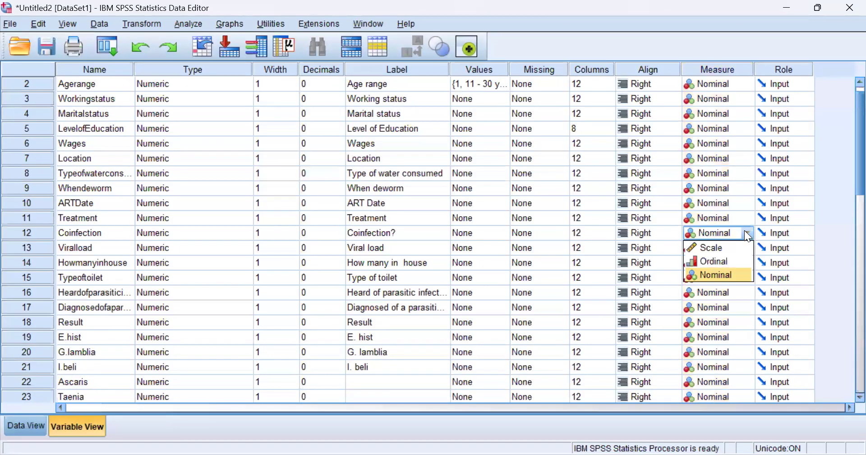
pyautogui.click(671, 224)
pyautogui.scroll(1, 722, 194)
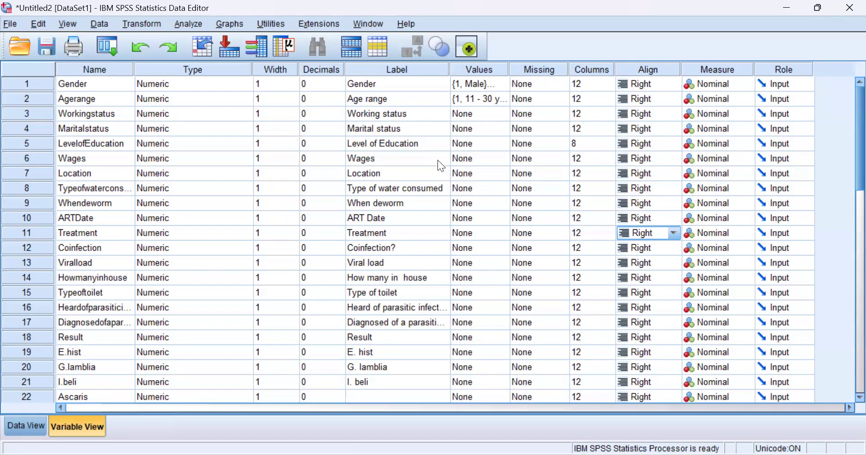
pyautogui.click(409, 143)
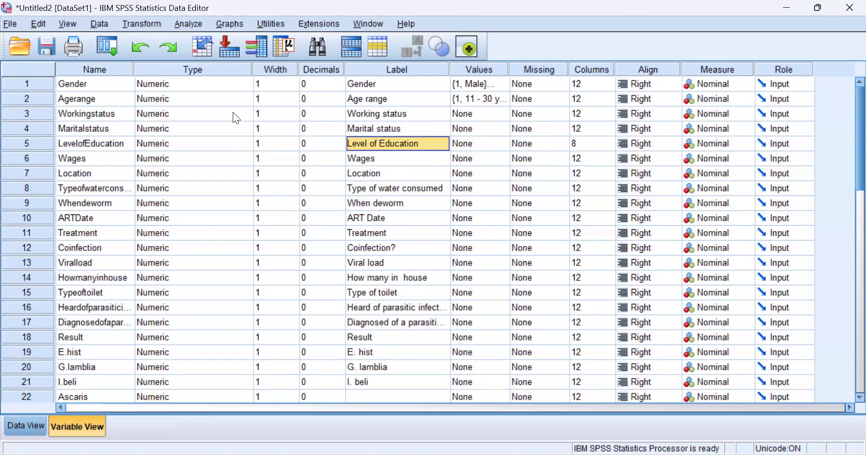
# - Set the display column width of the Treatment variable to 11
pyautogui.hotkey('alt', 'Tab')
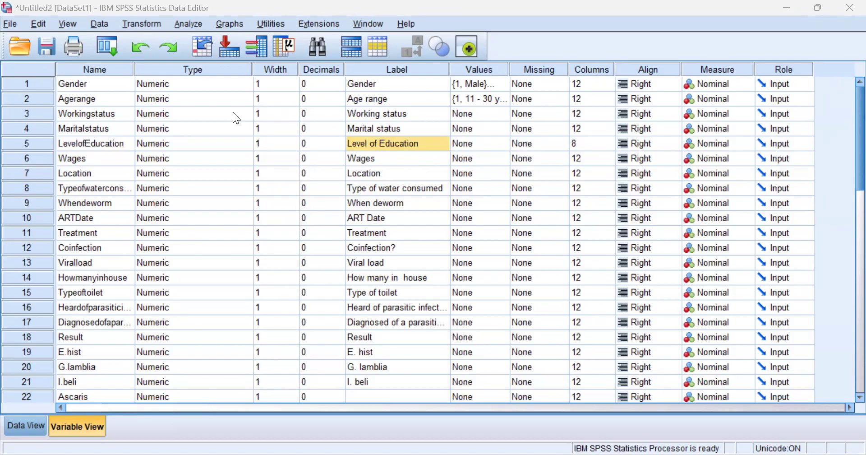
pyautogui.click(610, 238)
pyautogui.click(610, 238)
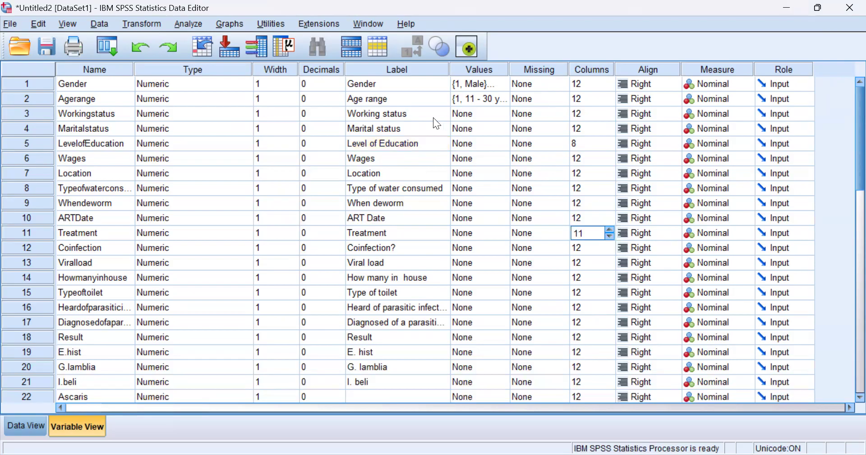
# - Set the measurement level of the LevelofEducation variable to Ordinal
pyautogui.hotkey('alt', 'Tab')
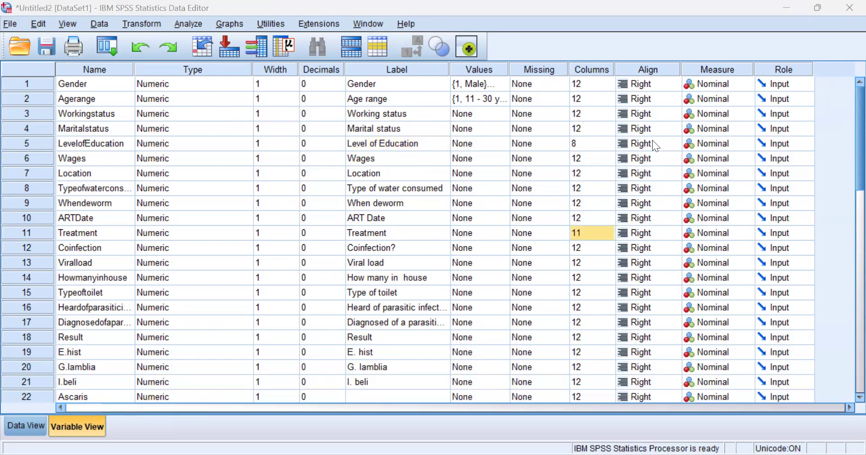
pyautogui.click(749, 146)
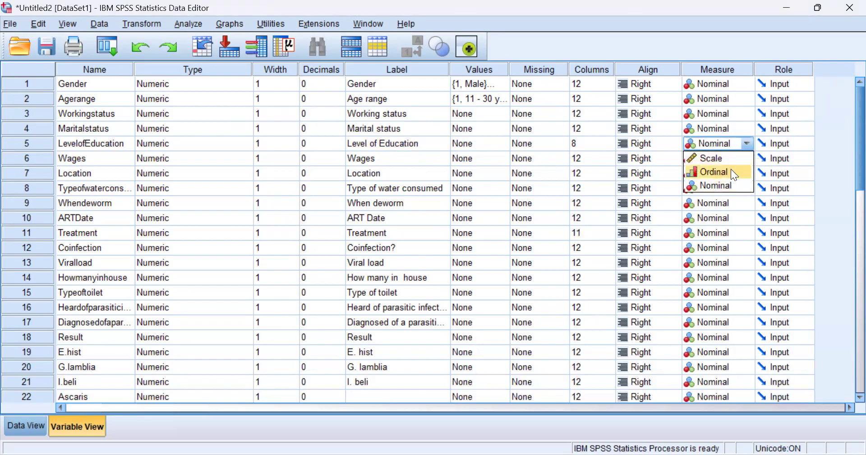
pyautogui.click(731, 168)
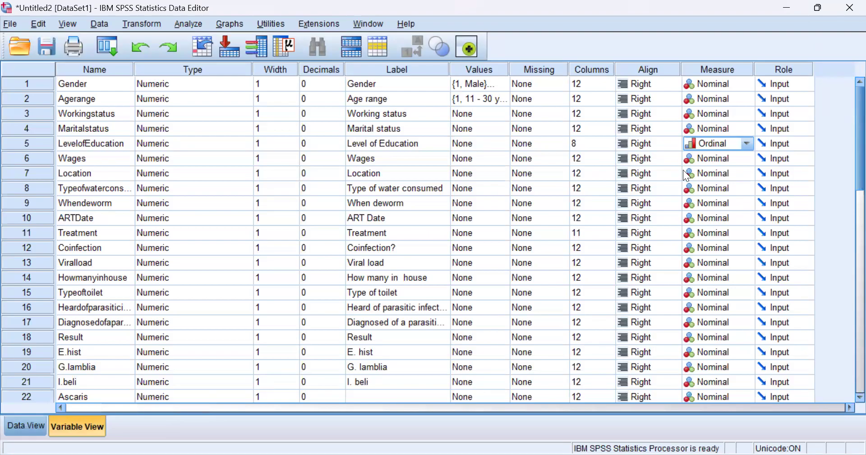
# - Set the role of the Result variable to Target
pyautogui.scroll(-1, 726, 239)
pyautogui.scroll(1, 727, 239)
pyautogui.scroll(-2, 800, 196)
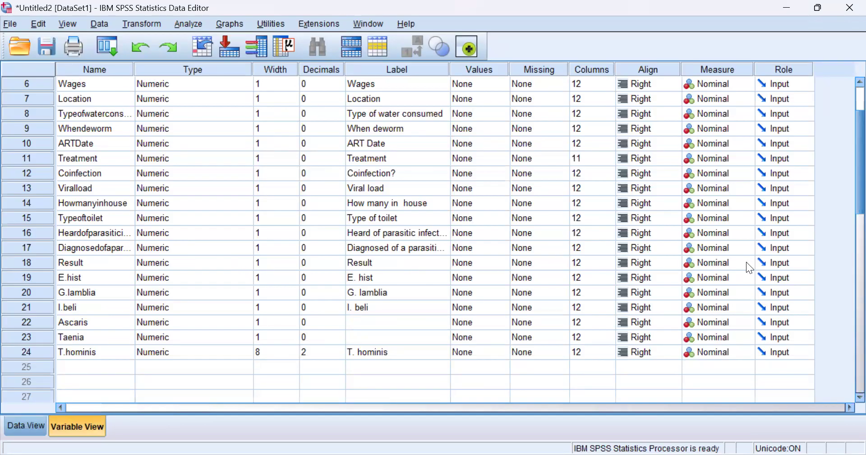
pyautogui.click(807, 264)
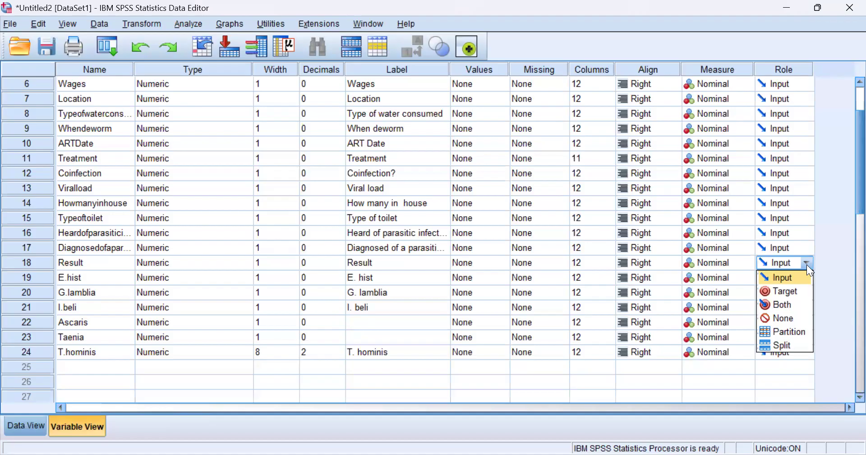
pyautogui.click(795, 293)
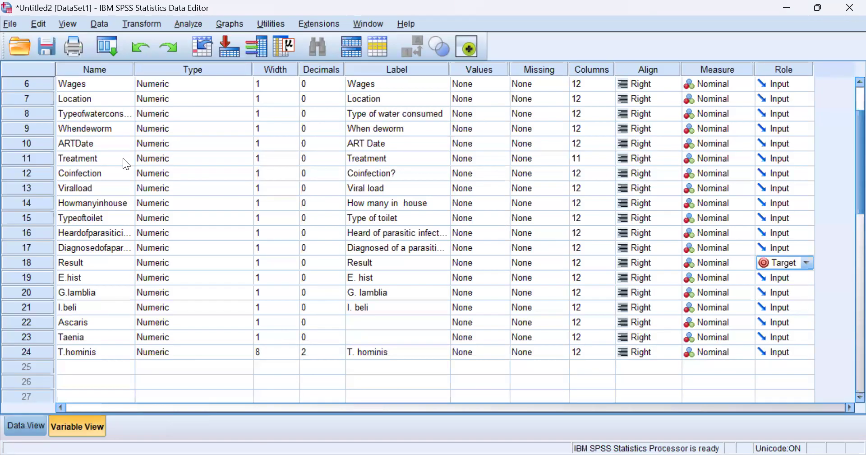
pyautogui.click(20, 266)
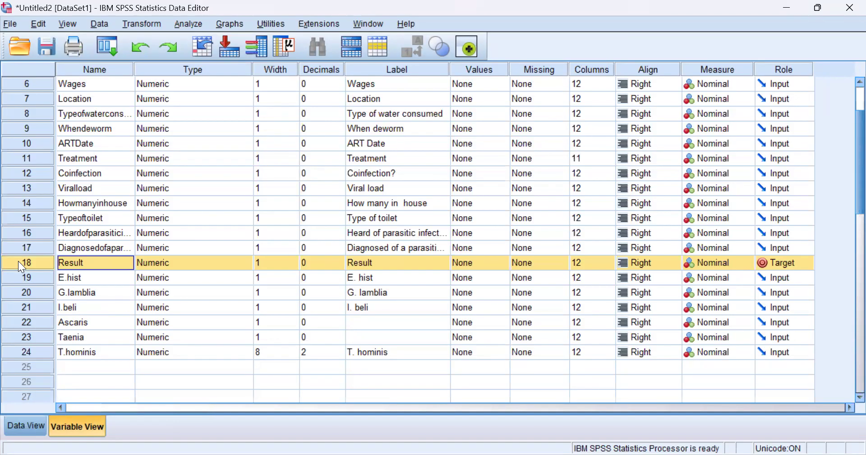
pyautogui.click(215, 309)
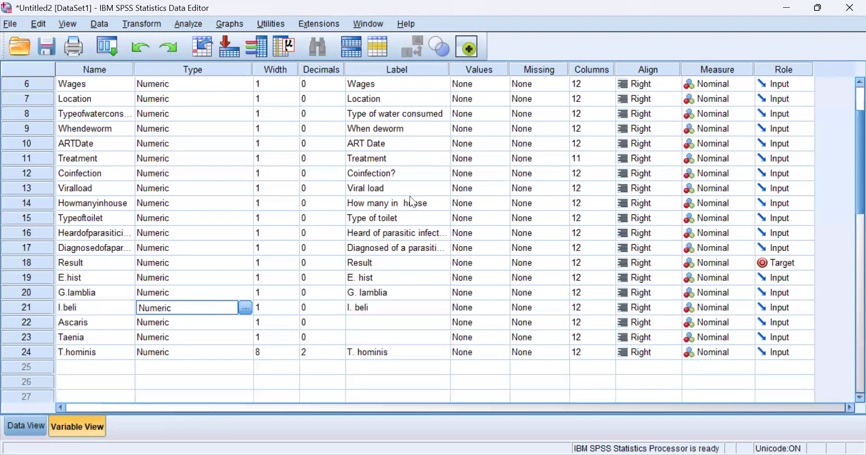
# - Review the value label entries of the variables from Workingstatus to Howmanyinhouse
pyautogui.scroll(2, 487, 161)
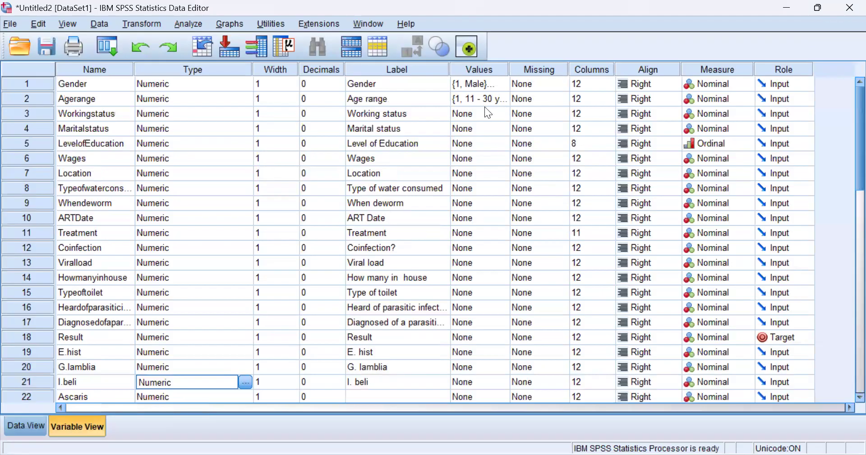
pyautogui.click(485, 109)
pyautogui.click(485, 143)
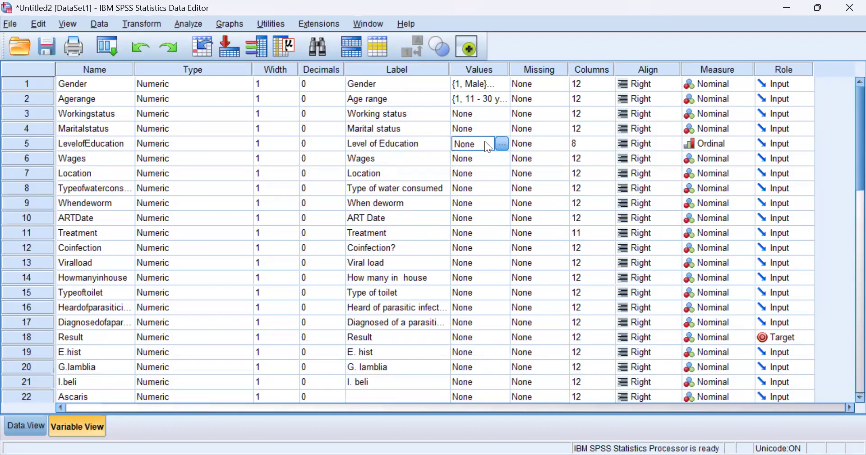
pyautogui.click(483, 190)
pyautogui.click(480, 212)
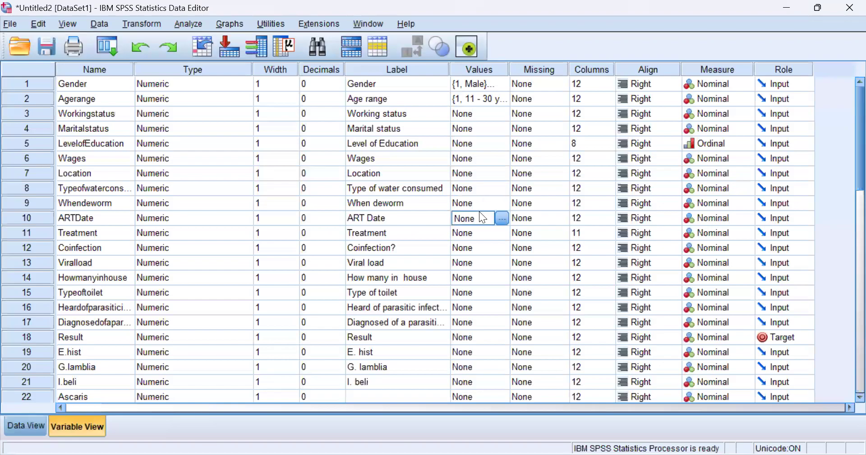
pyautogui.click(490, 277)
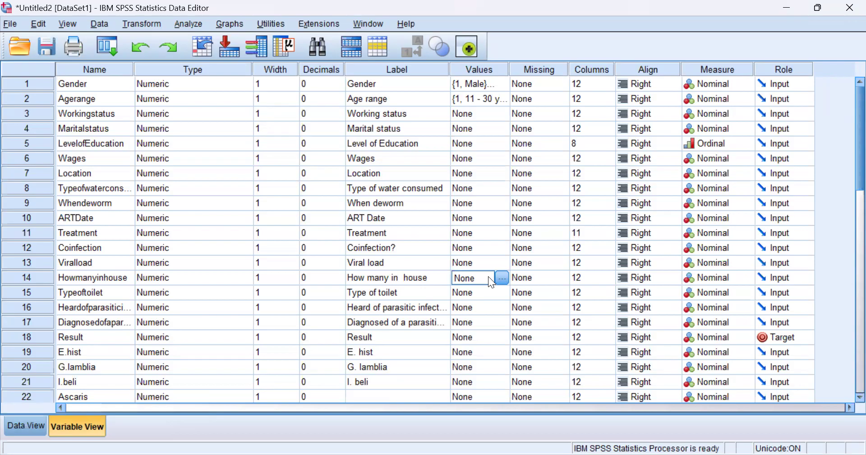
pyautogui.scroll(-1, 367, 232)
pyautogui.scroll(1, 403, 288)
# - Close the Untitled2 dataset and exit SPSS without saving the changes
pyautogui.click(850, 8)
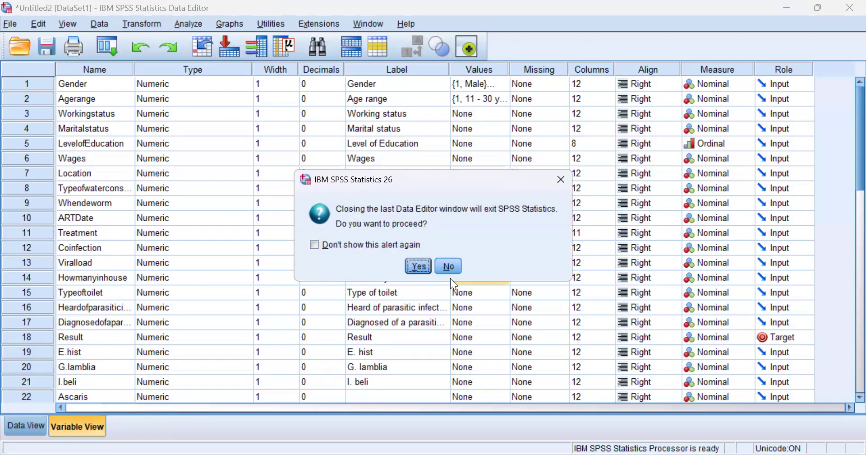
pyautogui.click(416, 266)
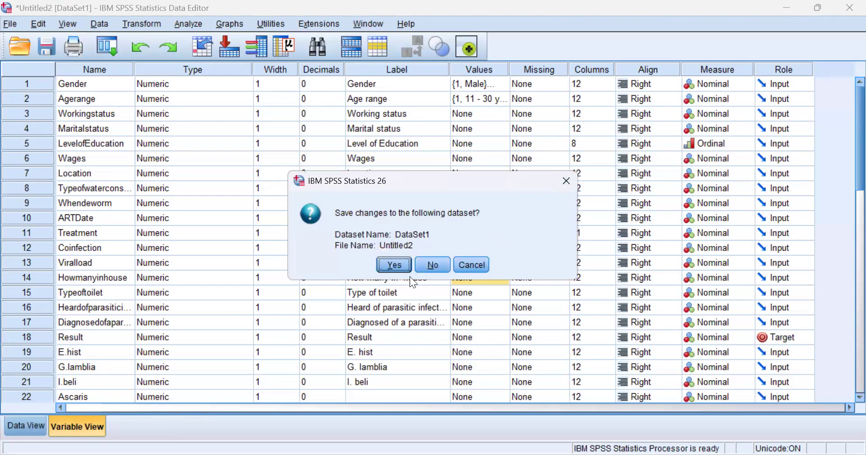
pyautogui.click(431, 262)
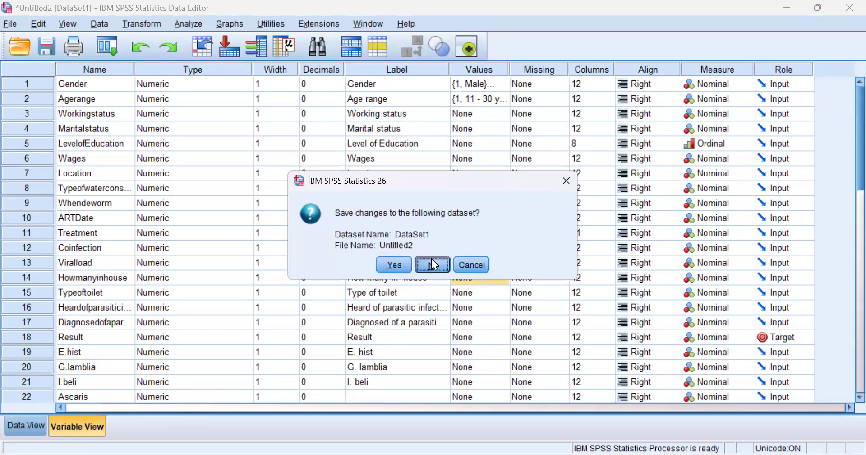
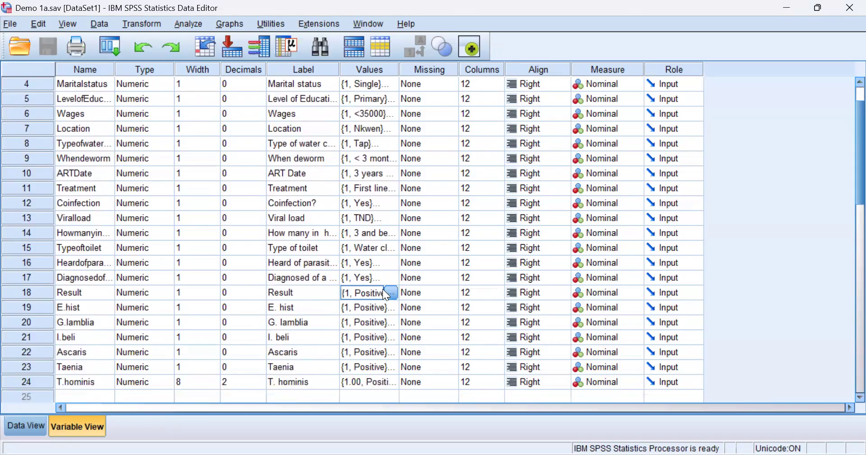
# - Check the value labels of the Result variable and the missing values options of the ARTDate variable in Demo 1a.sav
pyautogui.click(391, 293)
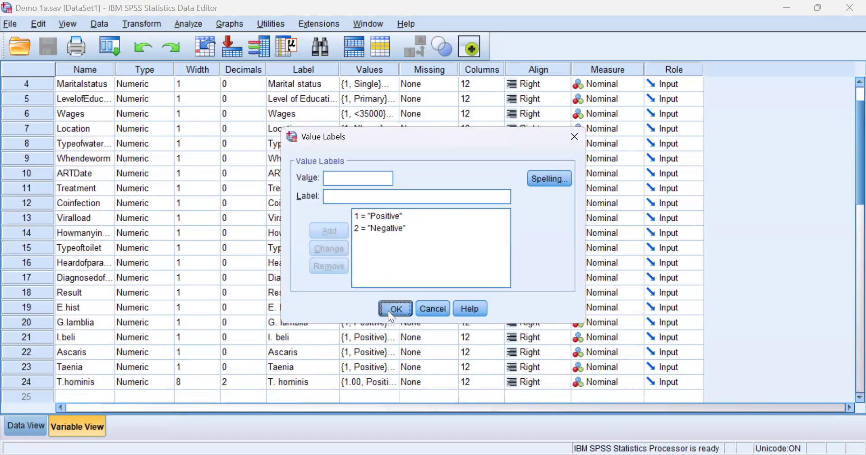
pyautogui.click(395, 308)
pyautogui.click(453, 171)
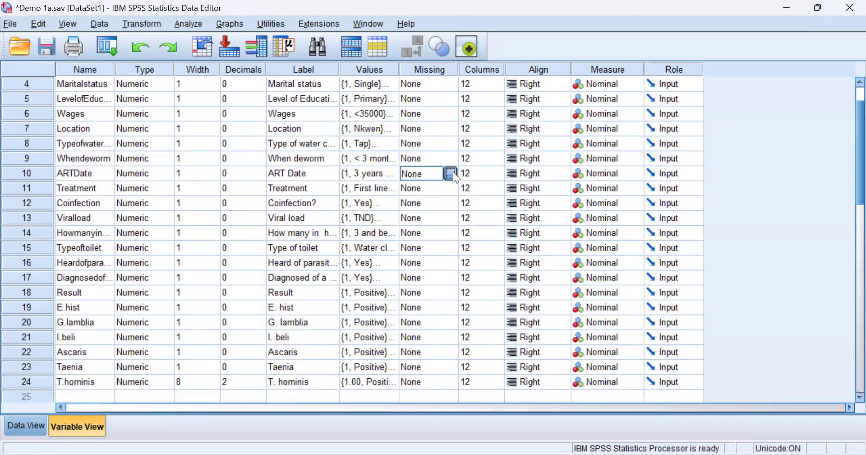
pyautogui.click(453, 173)
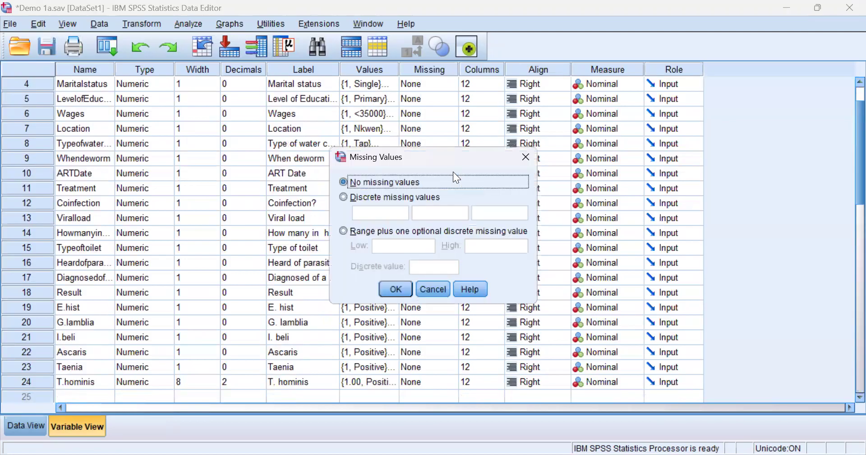
pyautogui.click(522, 162)
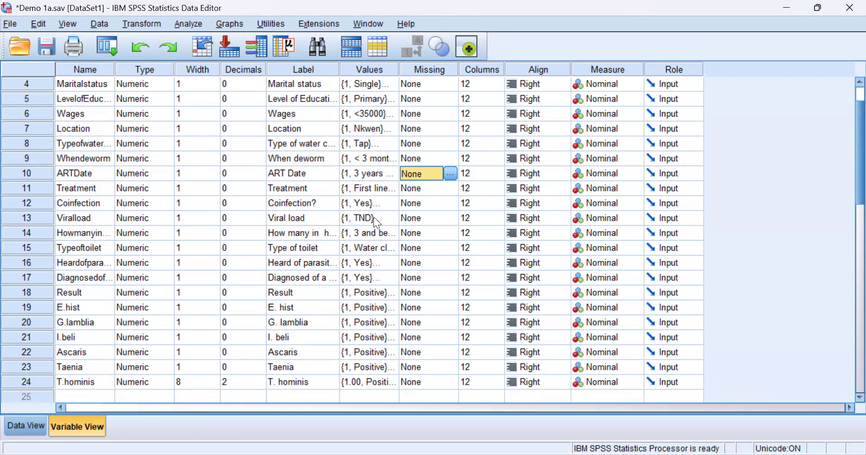
# - Show the case data with value labels instead of numeric codes and look through the first cases
pyautogui.click(43, 425)
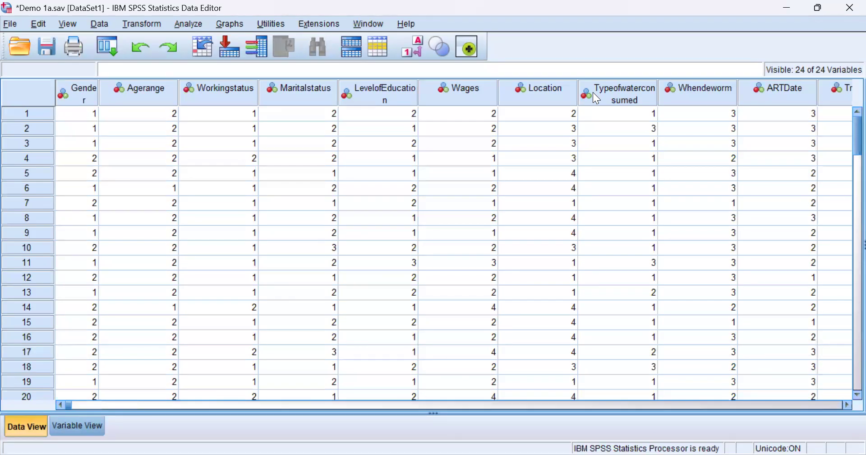
pyautogui.click(416, 48)
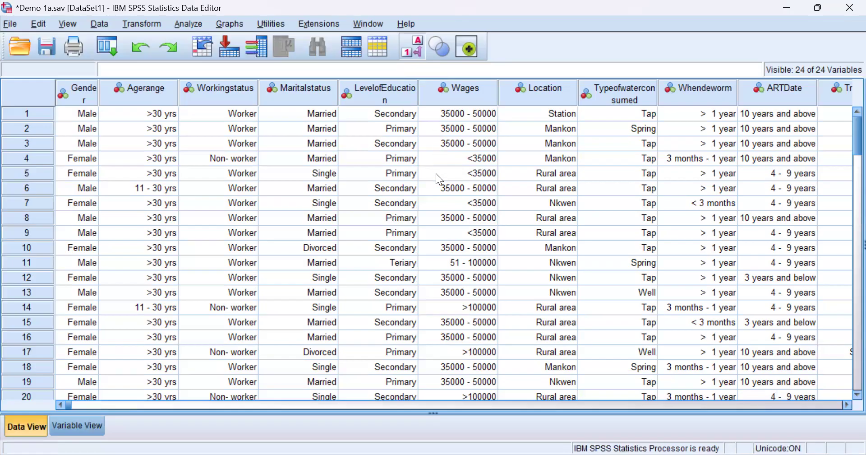
pyautogui.scroll(-2, 436, 173)
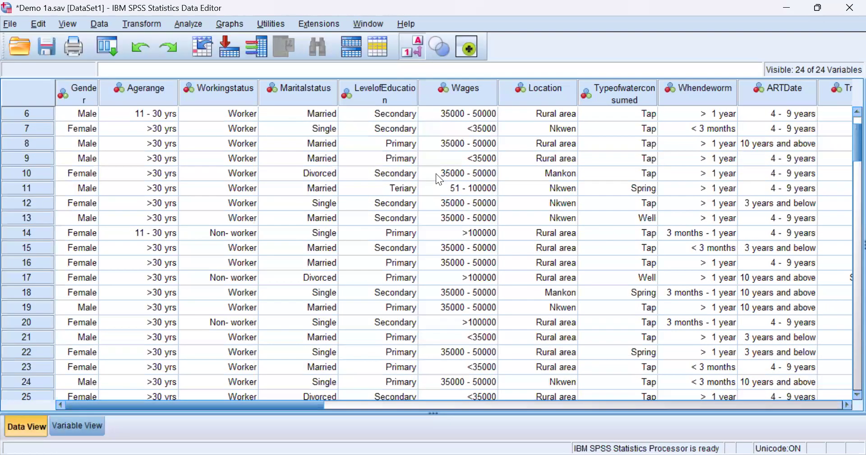
pyautogui.scroll(2, 436, 174)
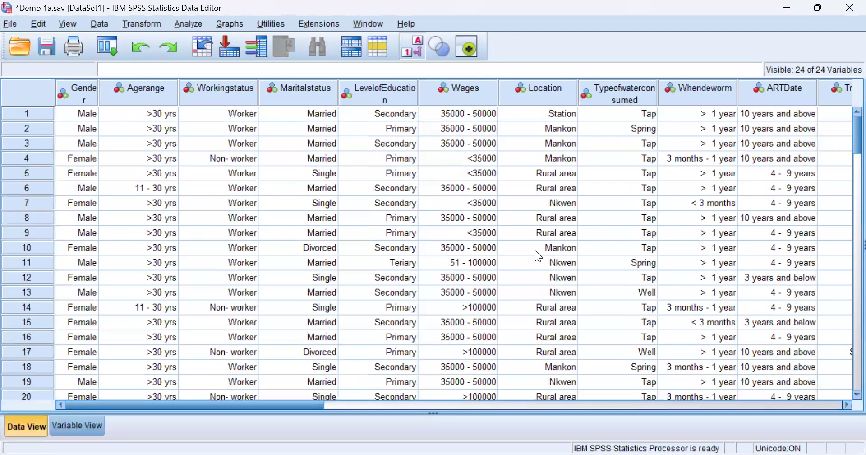
# - Compare the numeric codes with their value labels in the case data, ending with the numeric codes displayed
pyautogui.click(420, 48)
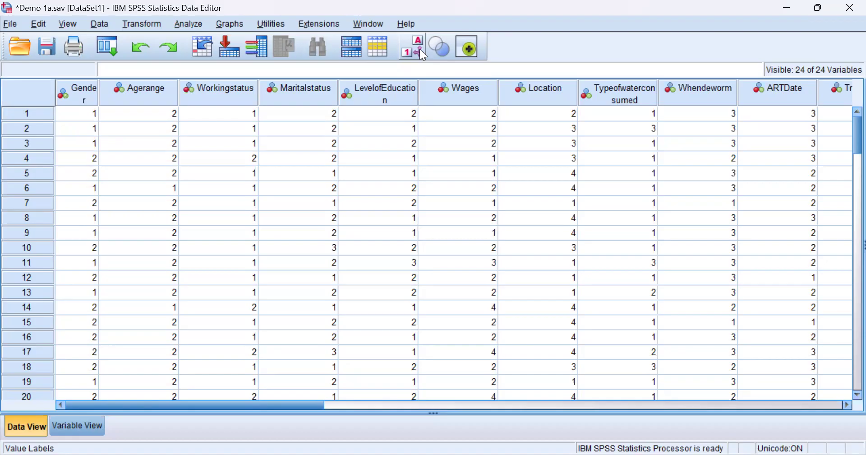
pyautogui.click(423, 55)
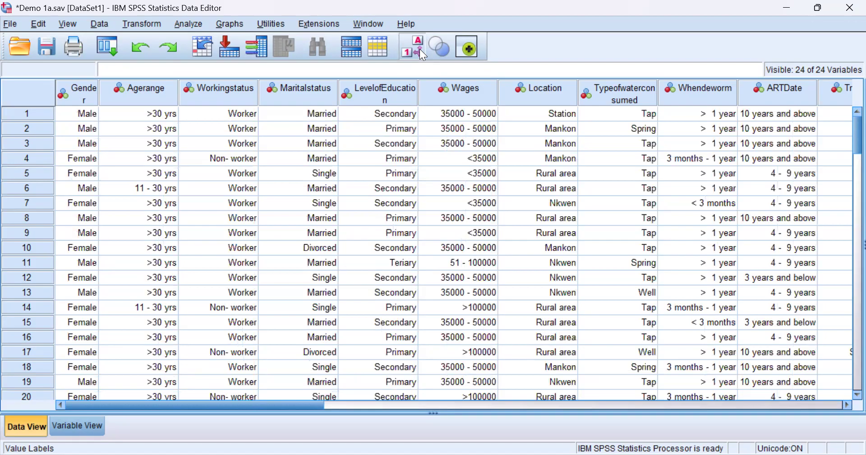
pyautogui.click(413, 55)
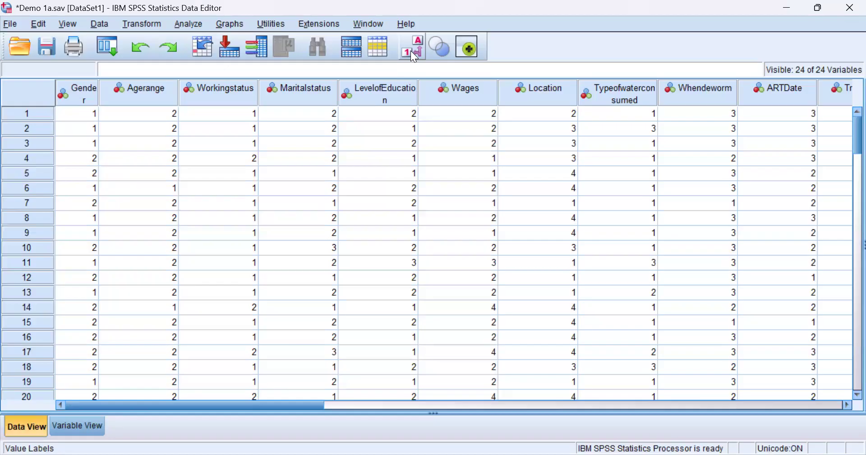
# - Run a Missing Value Analysis on the dataset with all variables set as categorical variables
pyautogui.click(209, 205)
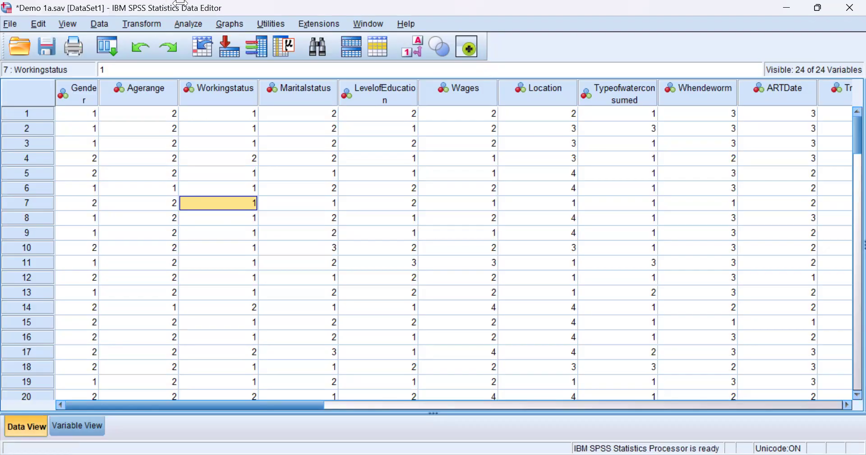
pyautogui.click(186, 27)
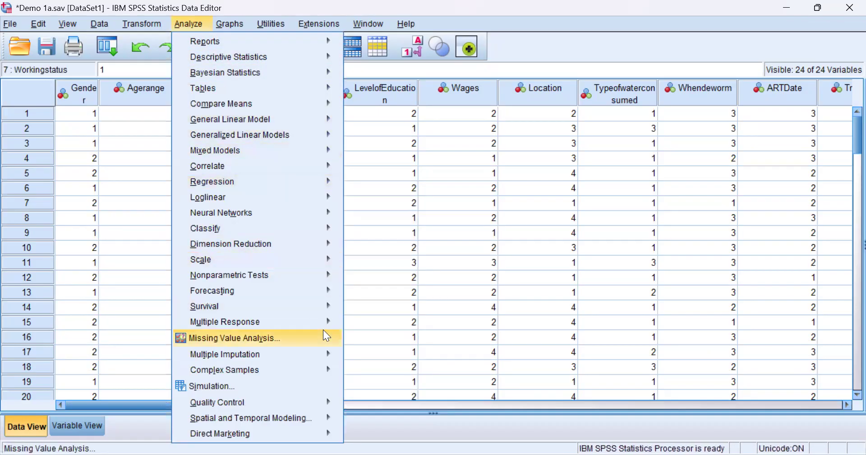
pyautogui.click(393, 314)
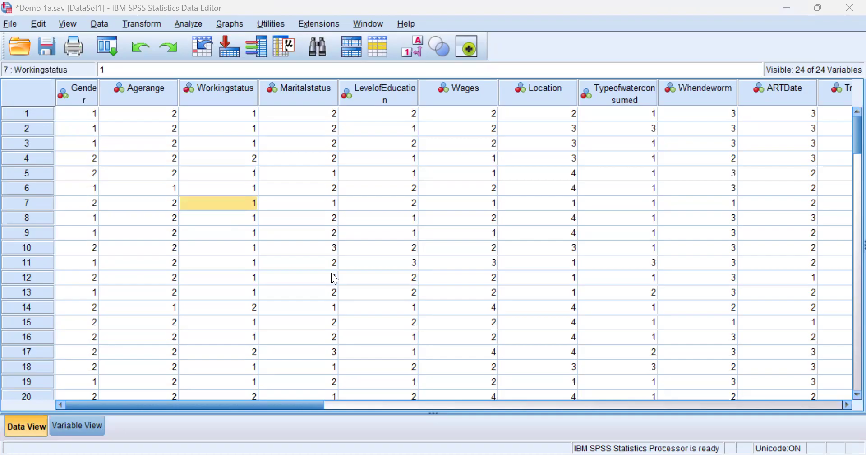
pyautogui.click(189, 24)
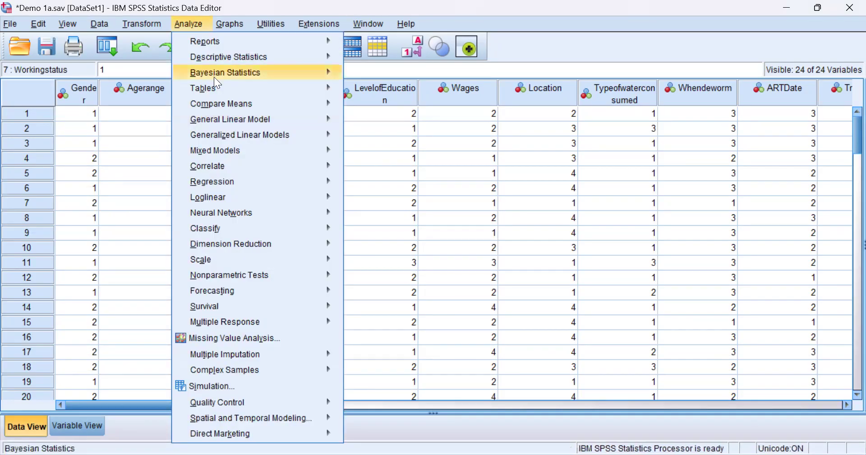
pyautogui.click(216, 342)
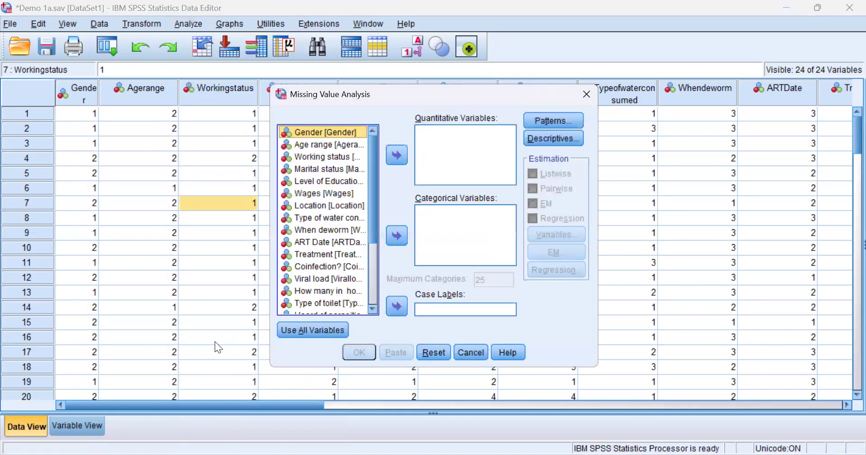
pyautogui.click(328, 207)
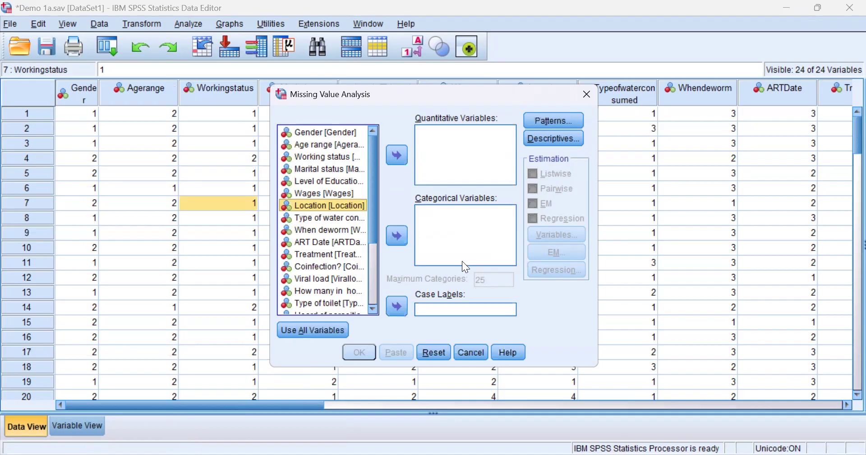
pyautogui.click(338, 231)
pyautogui.hotkey('ctrl', 'a')
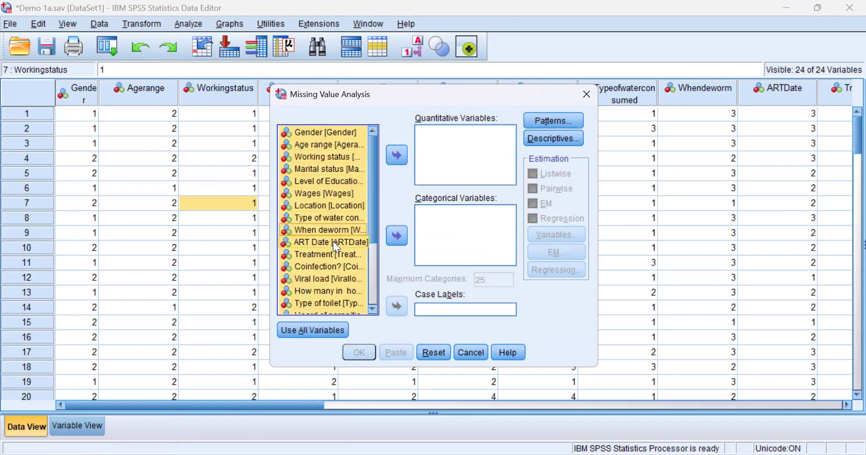
pyautogui.click(396, 235)
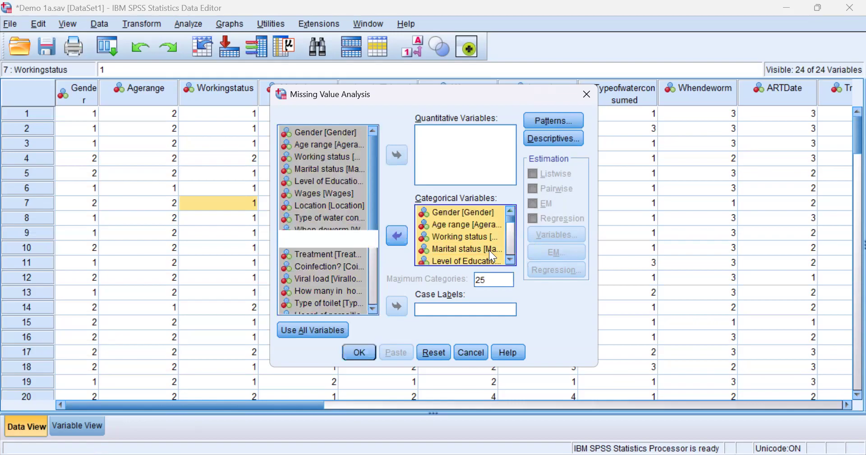
pyautogui.click(370, 353)
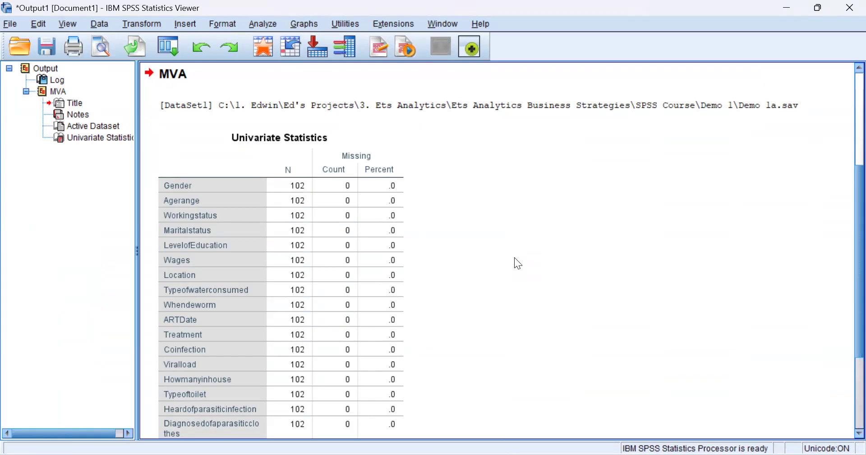
# - Examine the missing counts and percentages of each variable in the Univariate Statistics table of the Missing Value Analysis
pyautogui.click(276, 224)
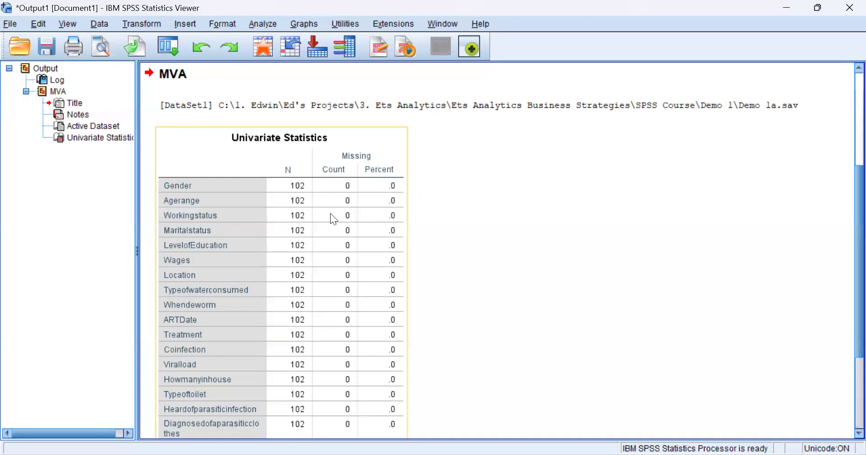
pyautogui.scroll(-3, 294, 260)
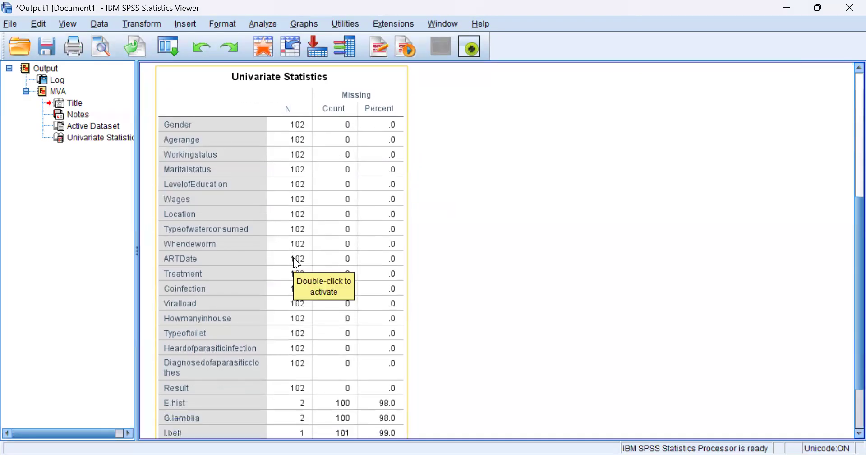
pyautogui.scroll(-4, 297, 263)
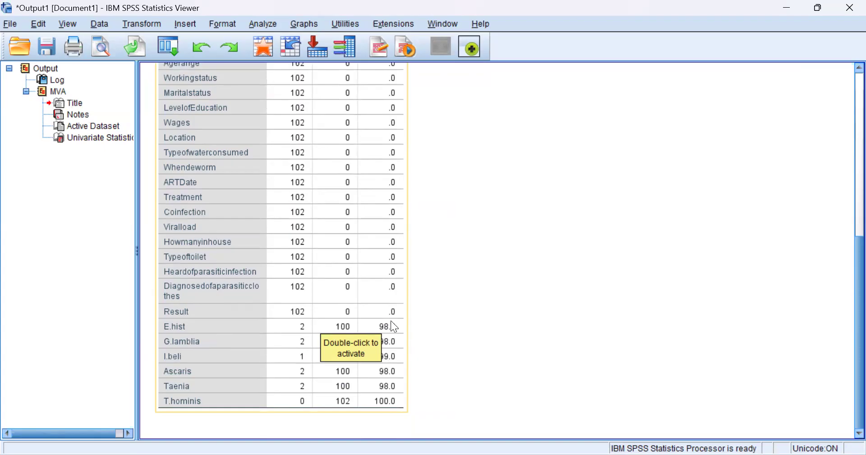
pyautogui.click(479, 300)
pyautogui.click(388, 358)
pyautogui.click(467, 358)
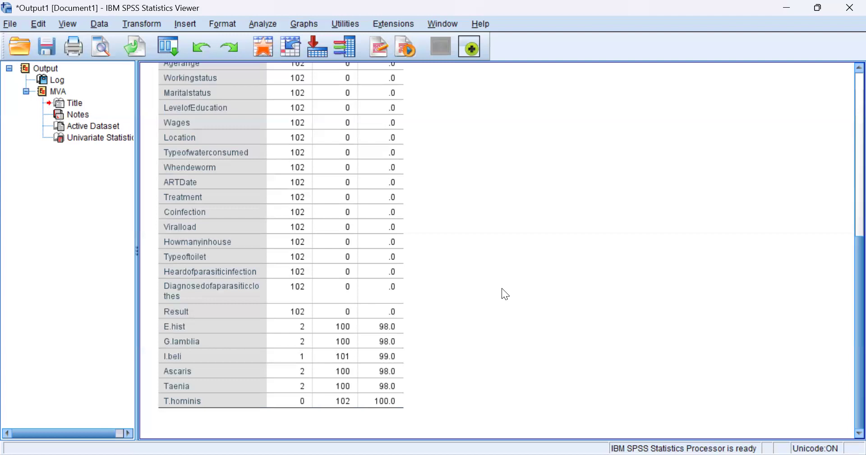
pyautogui.scroll(10, 464, 235)
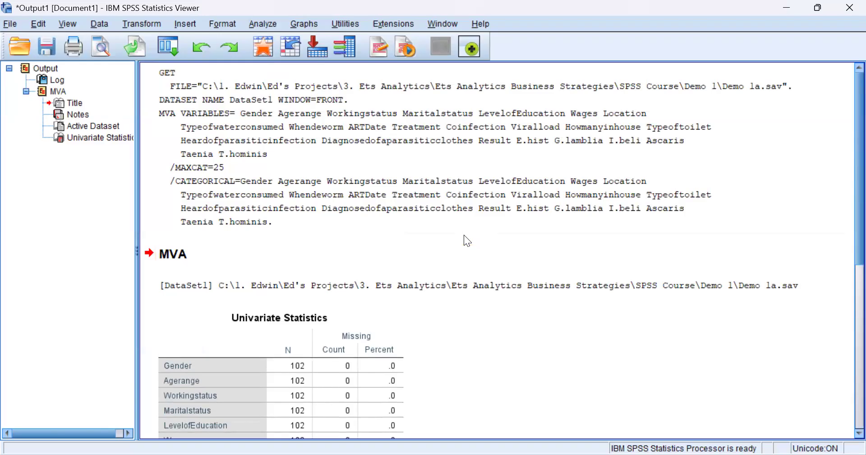
pyautogui.scroll(-2, 464, 235)
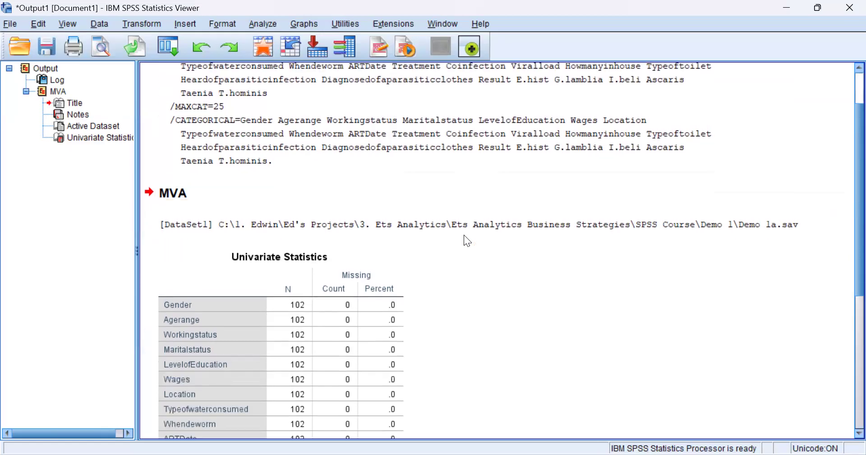
pyautogui.scroll(-5, 465, 236)
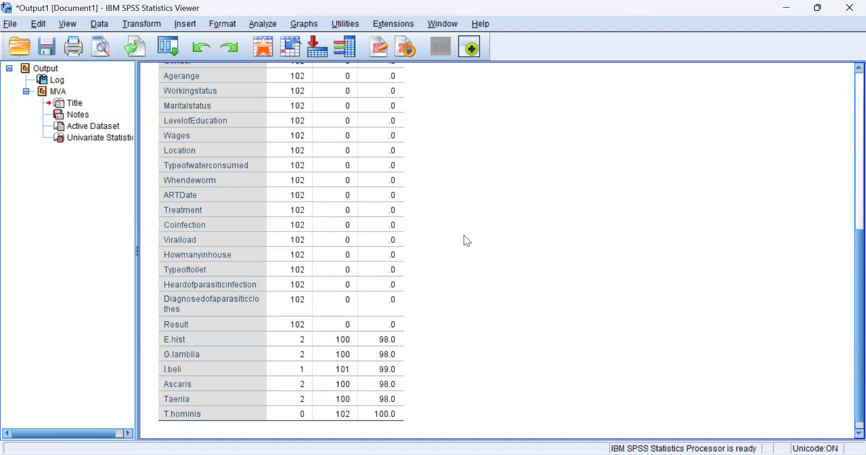
pyautogui.scroll(6, 463, 234)
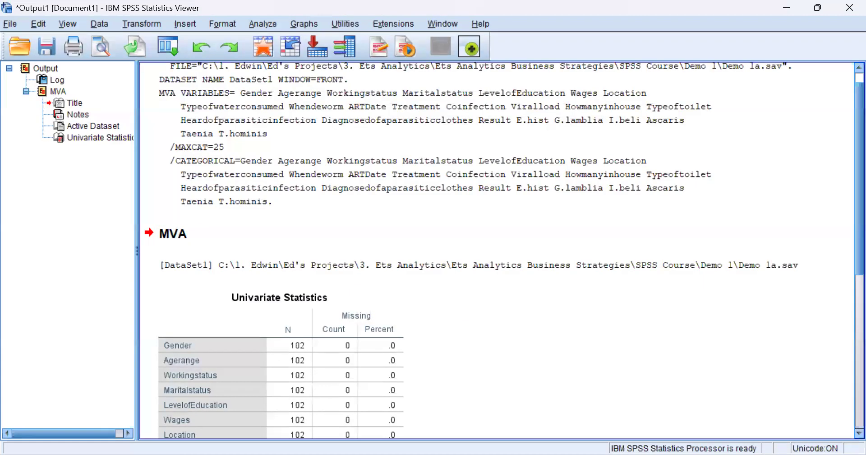
# - Return to the Demo 1a.sav case data and widen the Gender column so its name fits on one line
pyautogui.hotkey('alt', 'Tab')
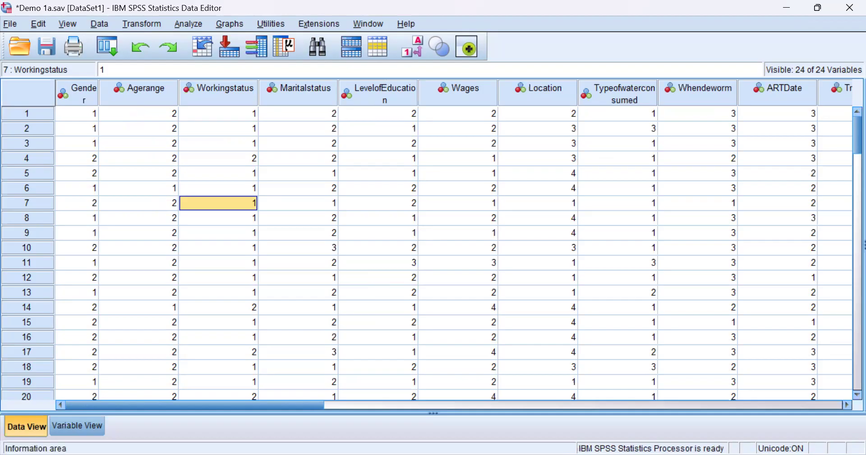
pyautogui.moveTo(288, 405); pyautogui.dragTo(667, 409)
pyautogui.moveTo(462, 433); pyautogui.dragTo(100, 428)
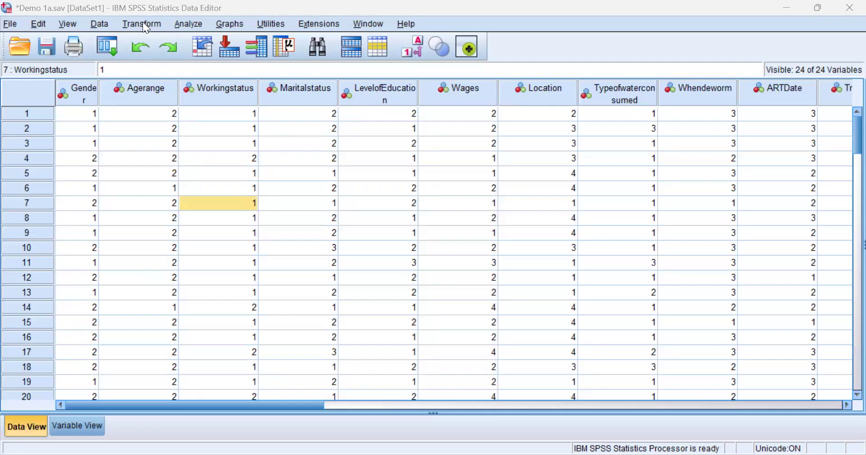
pyautogui.click(94, 22)
pyautogui.moveTo(122, 27)
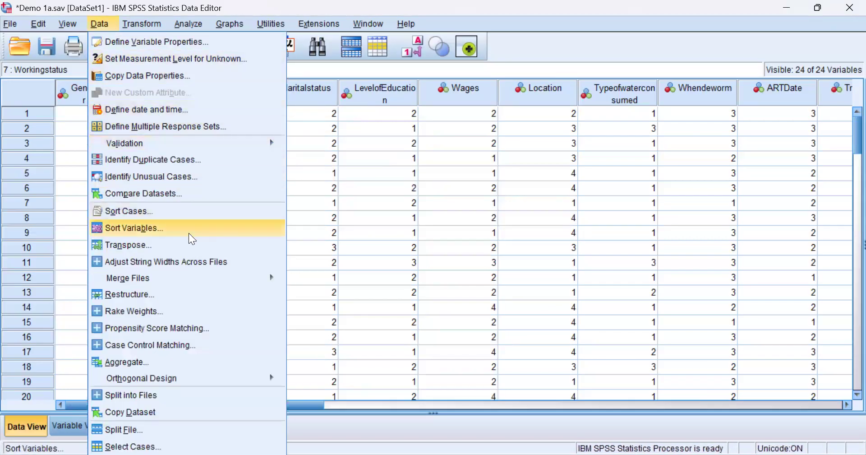
pyautogui.click(314, 158)
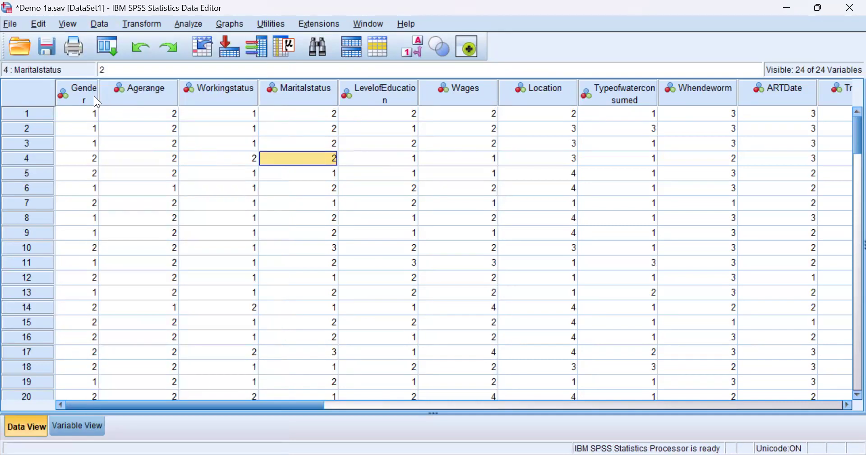
pyautogui.moveTo(99, 94); pyautogui.dragTo(117, 94)
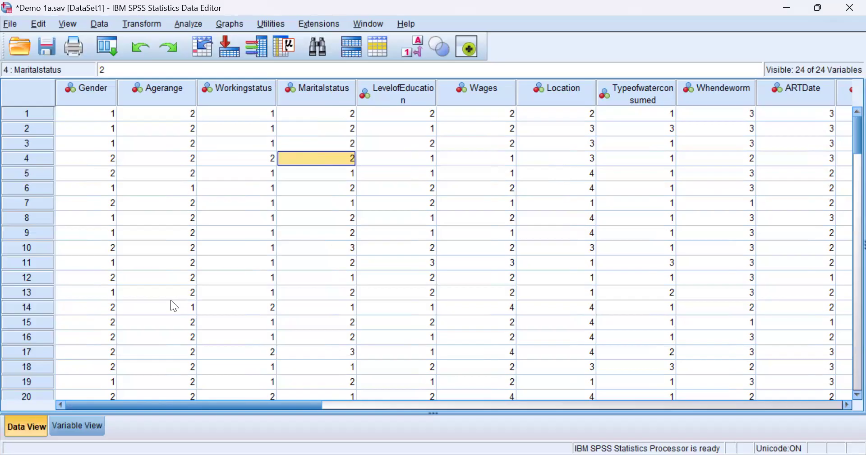
pyautogui.click(103, 101)
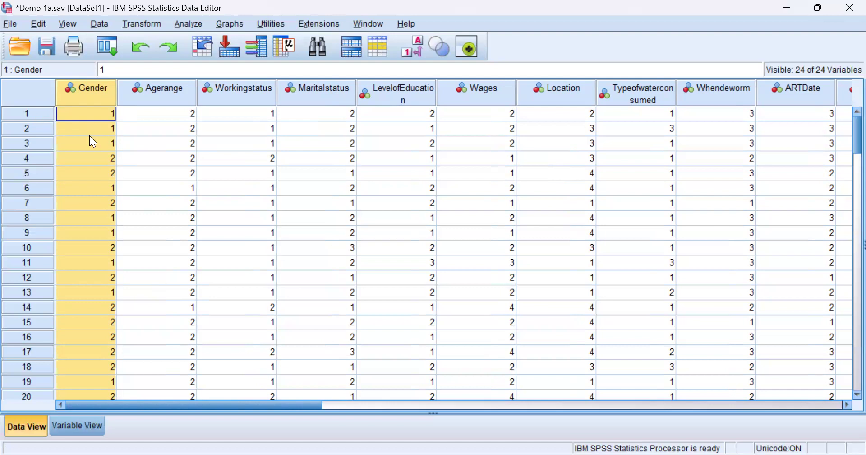
pyautogui.click(100, 23)
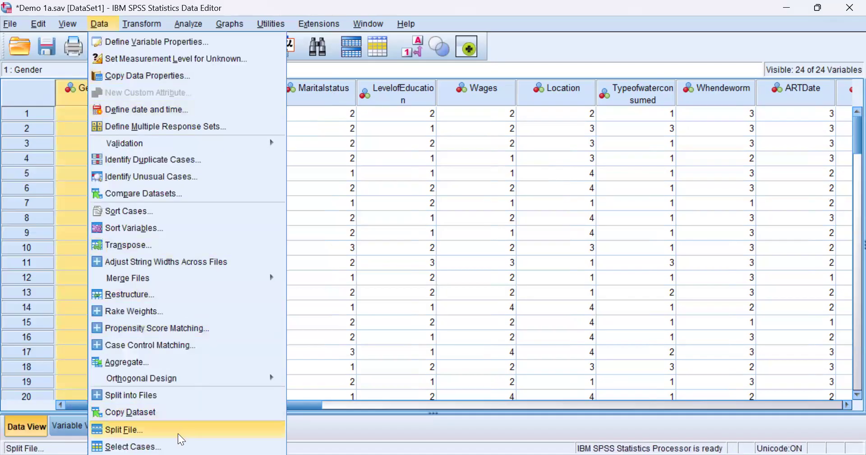
pyautogui.click(304, 355)
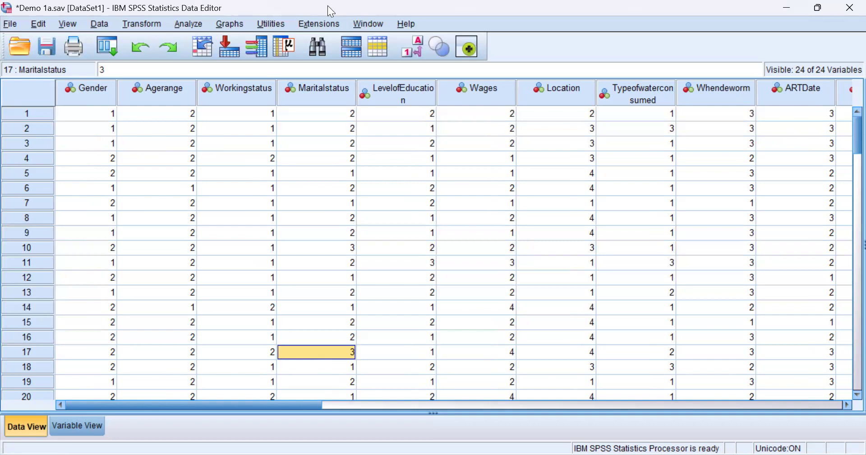
# - Start a Frequencies analysis and add Gender and Age range as its variables
pyautogui.click(190, 25)
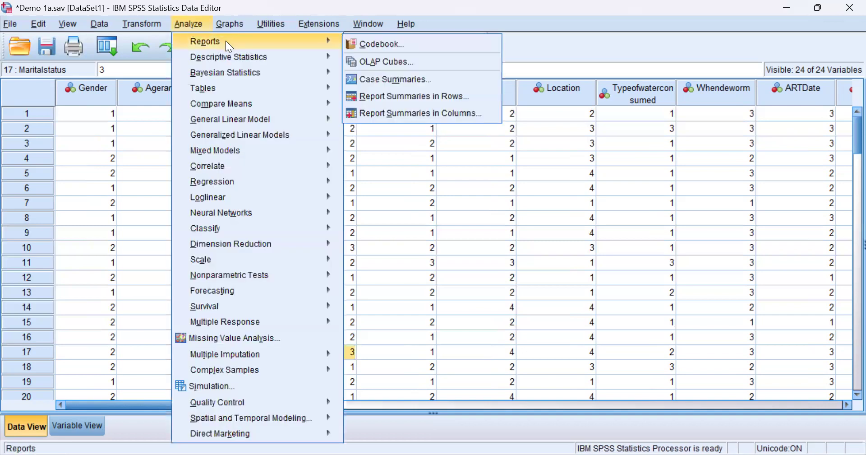
pyautogui.moveTo(286, 55)
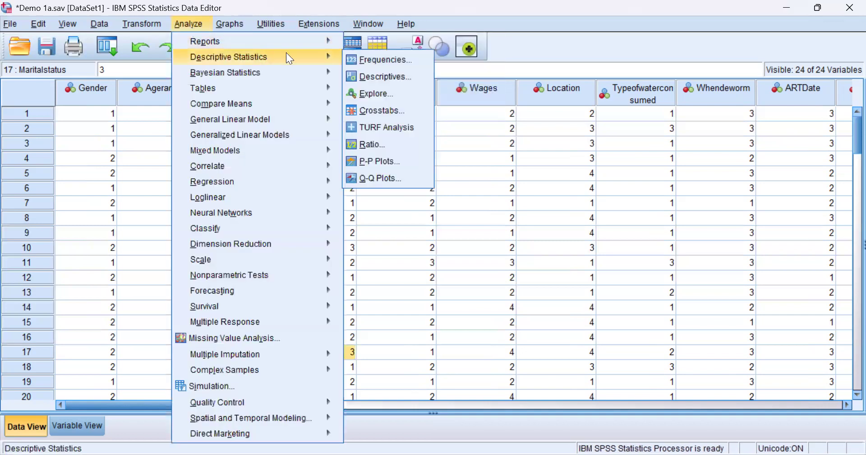
pyautogui.click(389, 59)
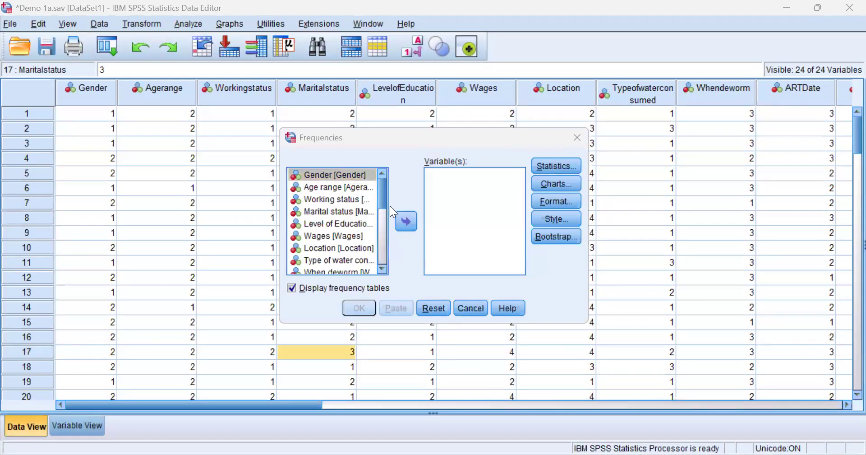
pyautogui.click(407, 222)
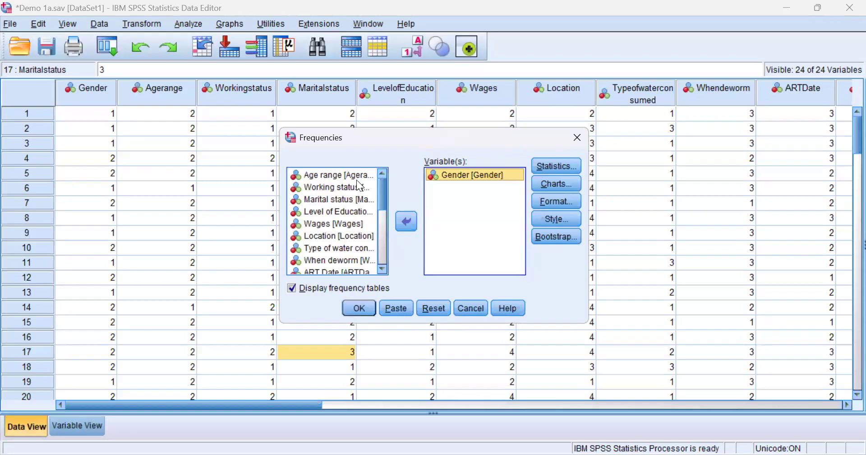
pyautogui.click(360, 181)
pyautogui.moveTo(359, 181); pyautogui.dragTo(408, 225)
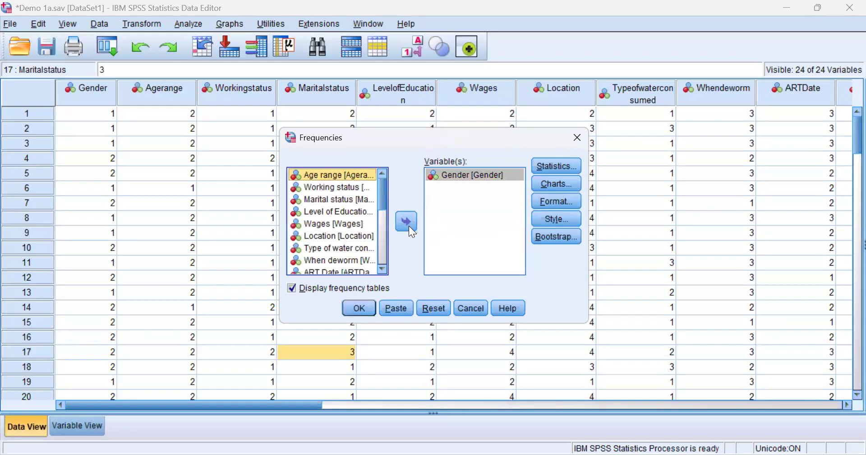
pyautogui.click(408, 226)
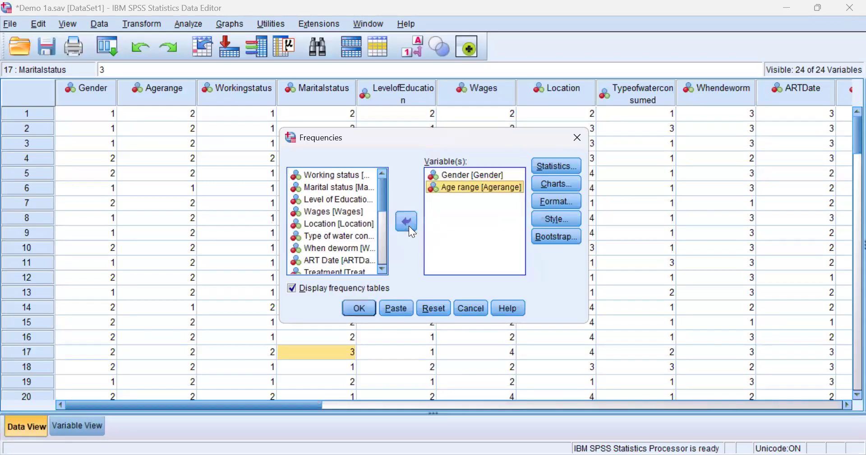
# - Add Working status, Marital status, Level of Education, Wages and Location to the Frequencies analysis and run it with frequency tables
pyautogui.click(353, 176)
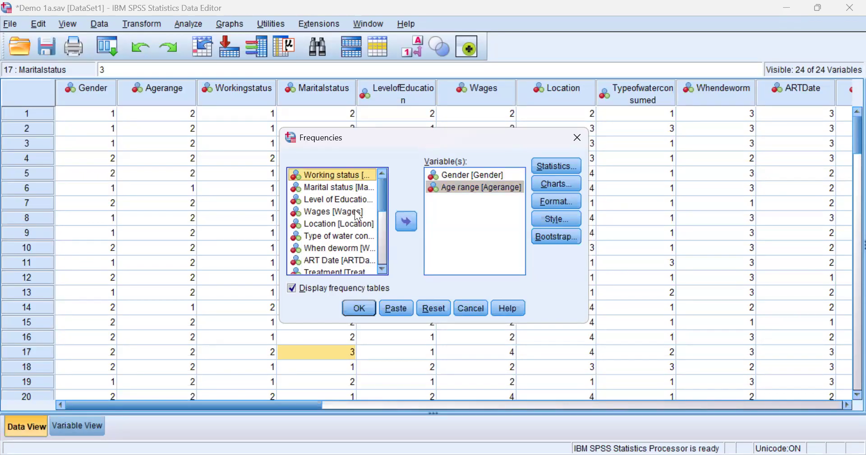
pyautogui.keyDown('shift'); pyautogui.click(327, 224); pyautogui.keyUp('shift')
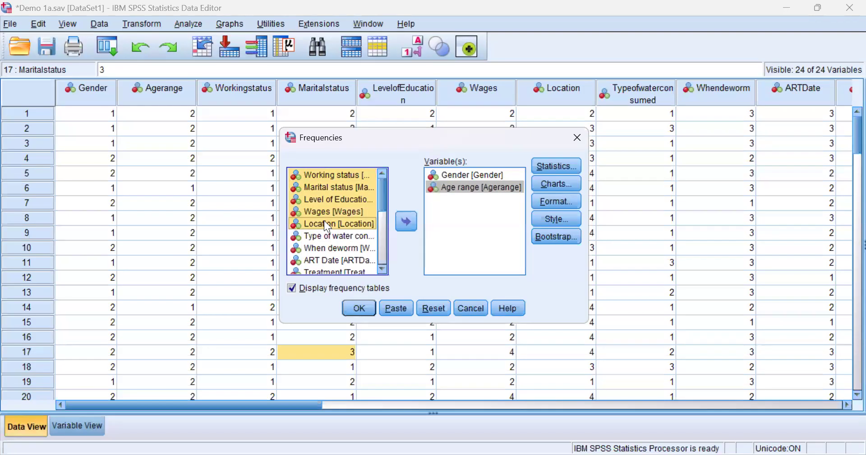
pyautogui.click(401, 222)
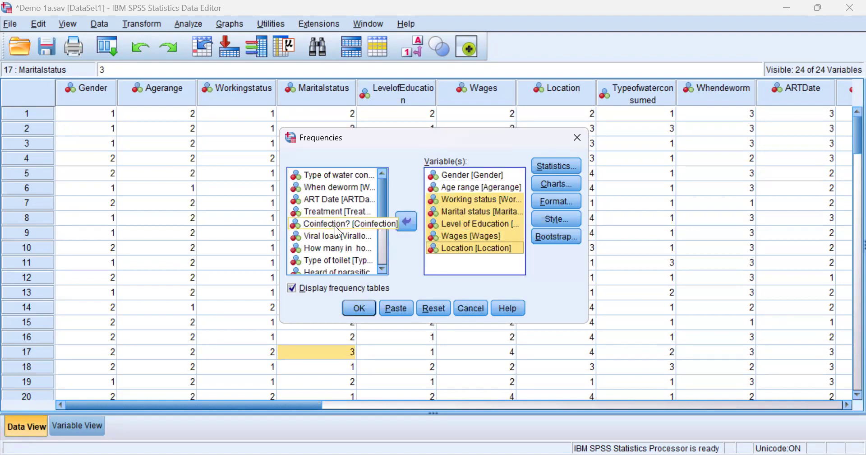
pyautogui.click(474, 267)
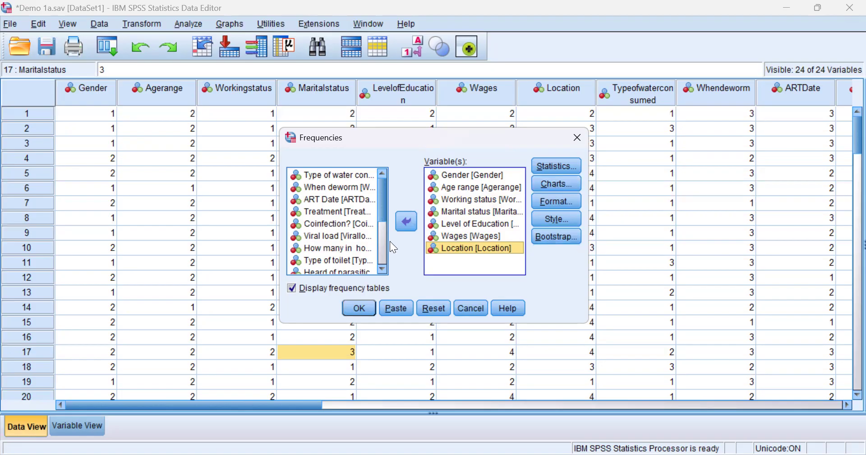
pyautogui.click(357, 311)
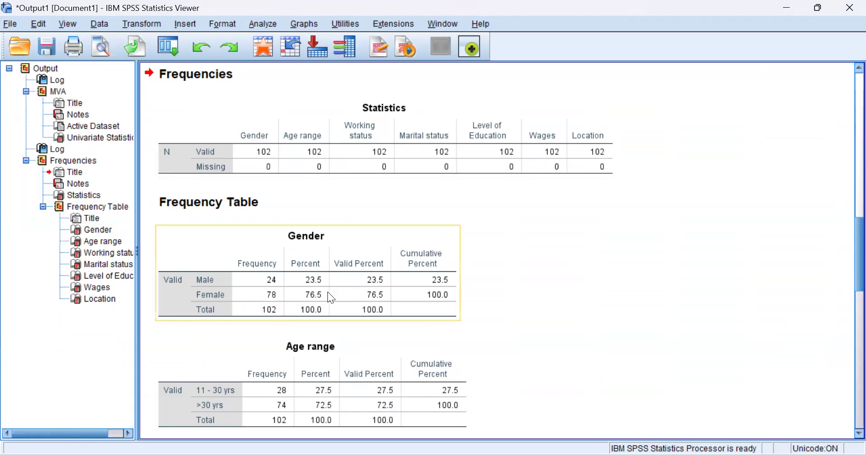
# - Review the frequency tables from Gender through Location, comparing the frequencies and percentages of each category
pyautogui.scroll(-3, 326, 291)
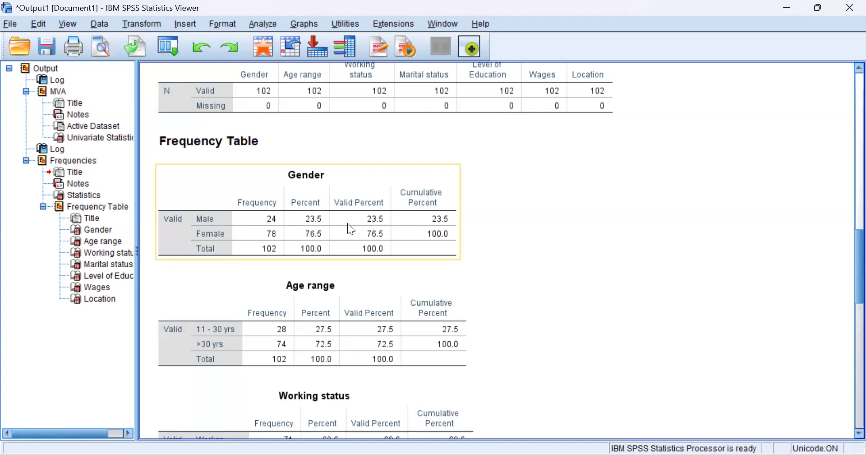
pyautogui.scroll(-3, 347, 224)
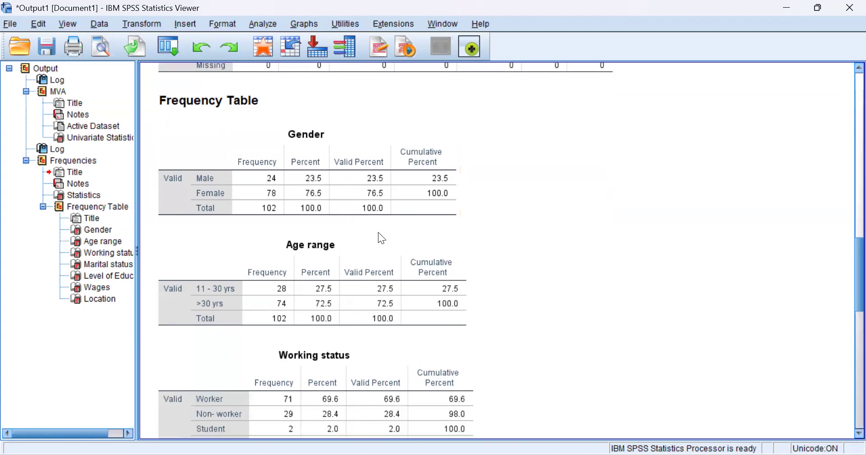
pyautogui.scroll(-10, 378, 232)
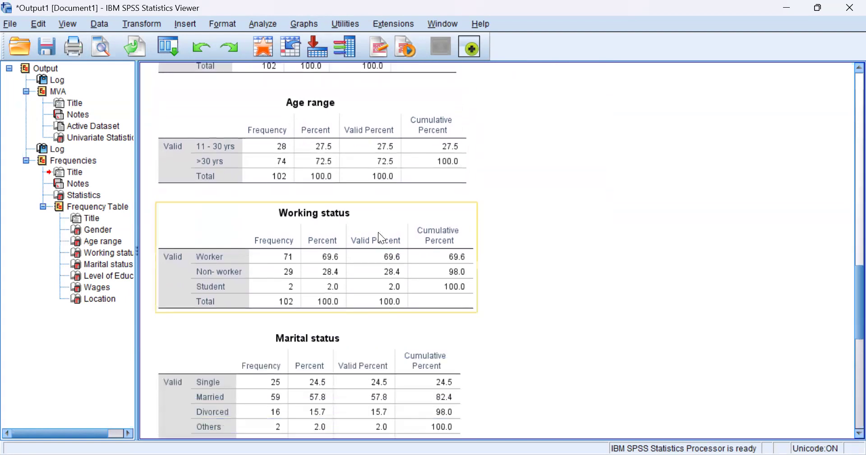
pyautogui.scroll(-4, 378, 233)
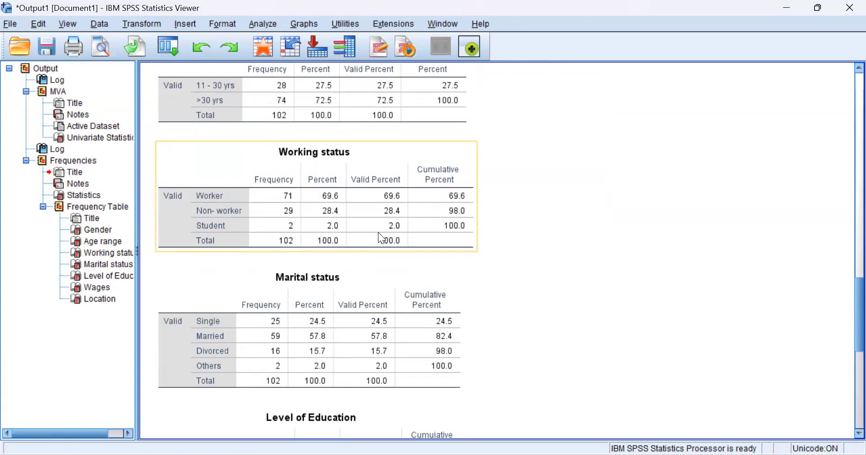
pyautogui.scroll(-7, 378, 232)
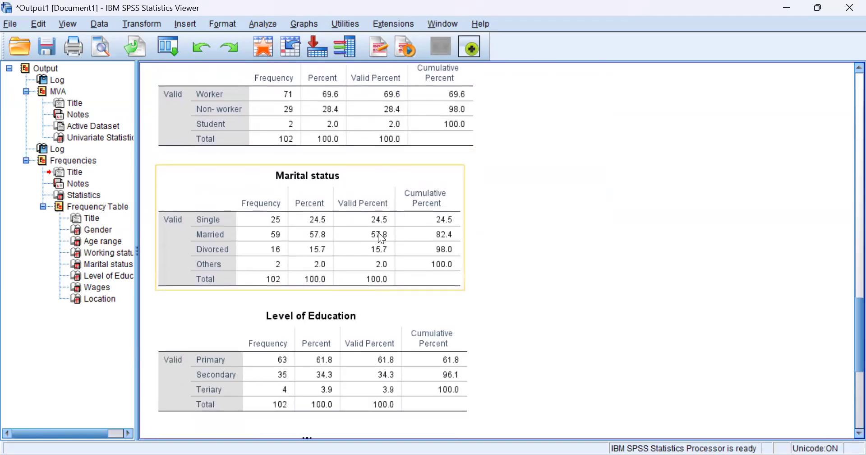
pyautogui.scroll(-8, 382, 238)
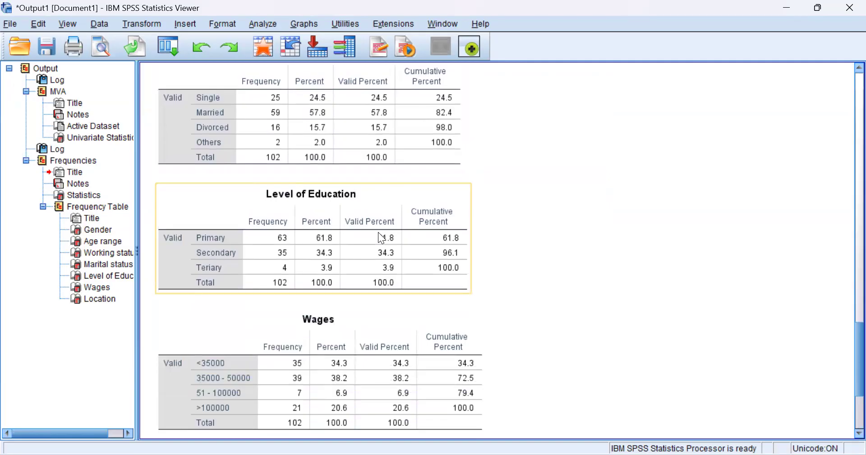
pyautogui.scroll(-11, 380, 237)
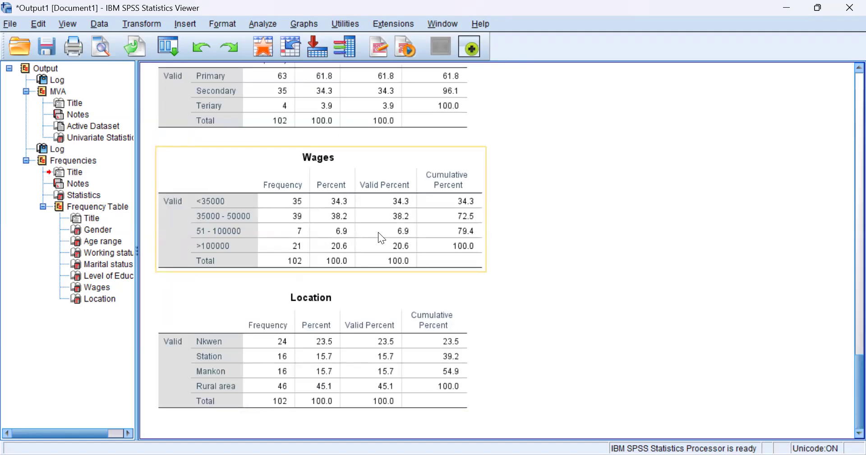
pyautogui.scroll(18, 392, 199)
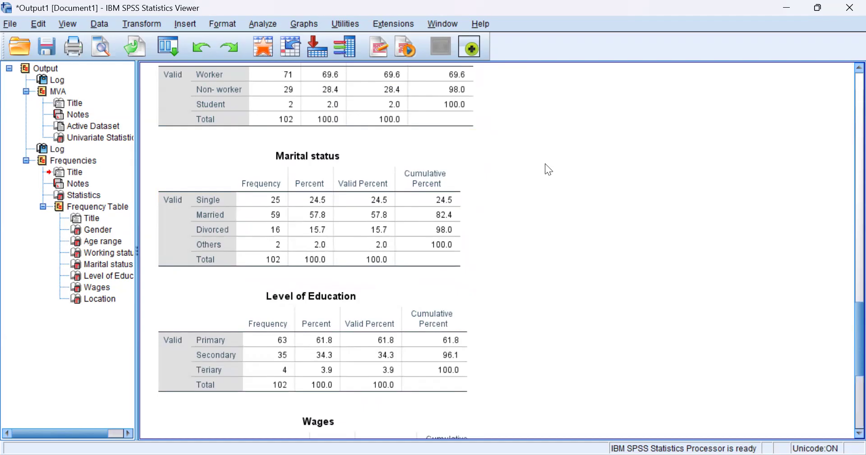
# - Go back over the frequency tables for Gender through Level of Education, comparing category percentages, and recheck the Statistics summary of valid and missing cases
pyautogui.scroll(10, 546, 165)
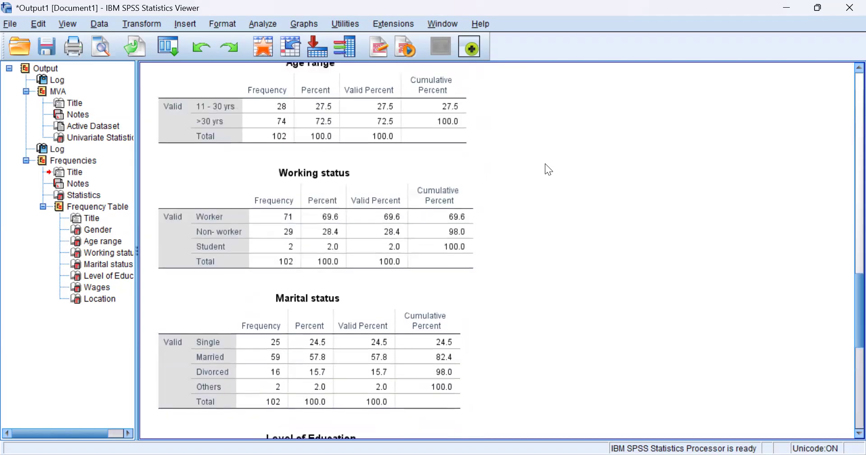
pyautogui.scroll(-5, 545, 164)
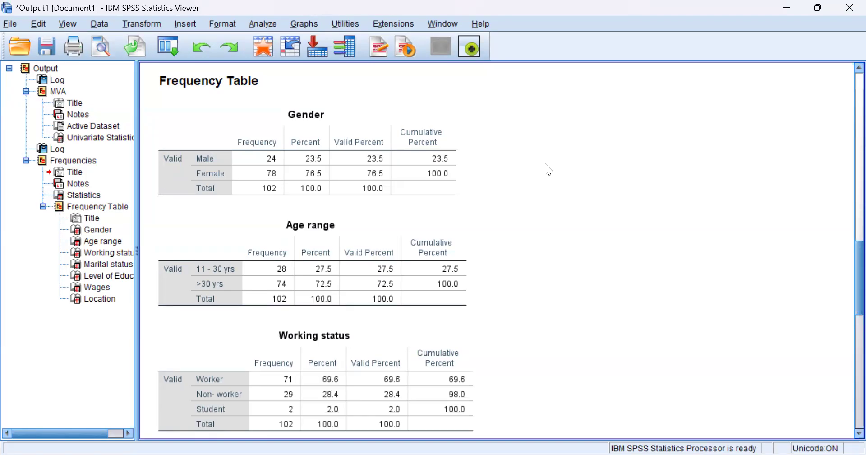
pyautogui.scroll(-3, 494, 244)
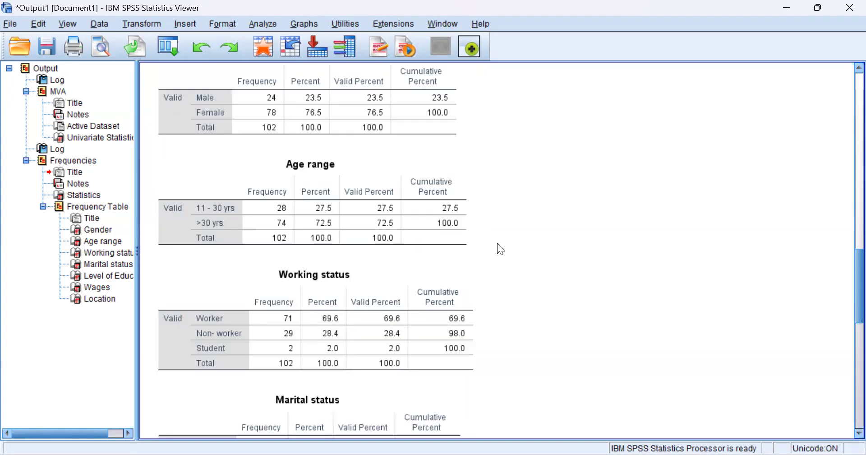
pyautogui.scroll(-3, 497, 243)
pyautogui.scroll(-7, 501, 248)
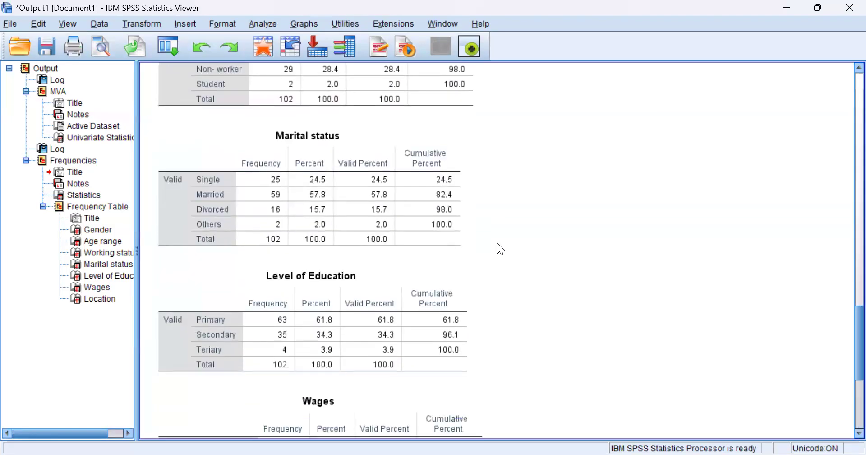
pyautogui.scroll(15, 501, 248)
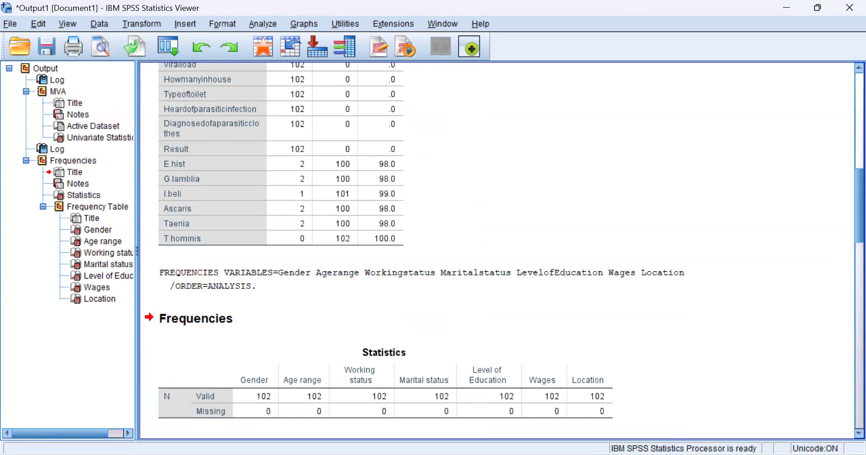
# - Run a Frequencies analysis on the Result variable and examine the positive and negative percentages in its table
pyautogui.hotkey('alt', 'Tab')
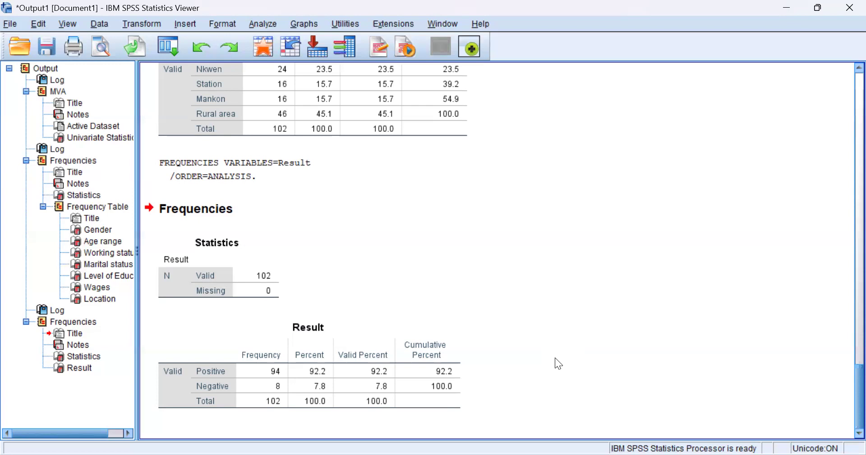
pyautogui.click(382, 397)
pyautogui.click(531, 276)
pyautogui.click(356, 363)
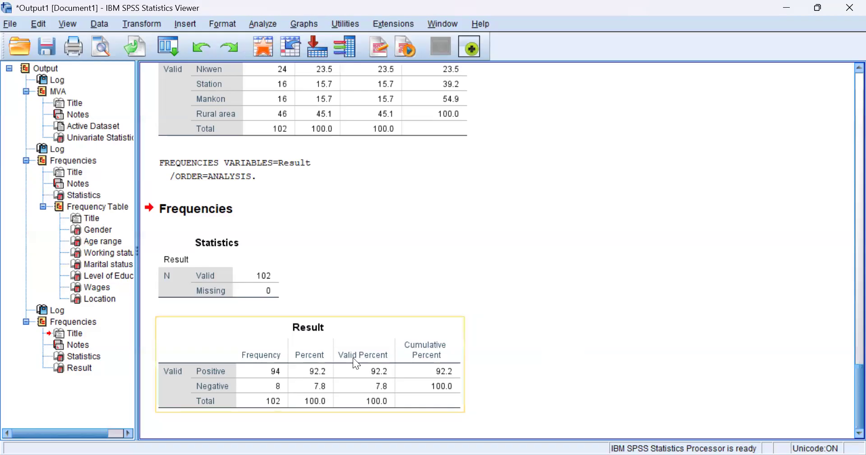
pyautogui.click(570, 219)
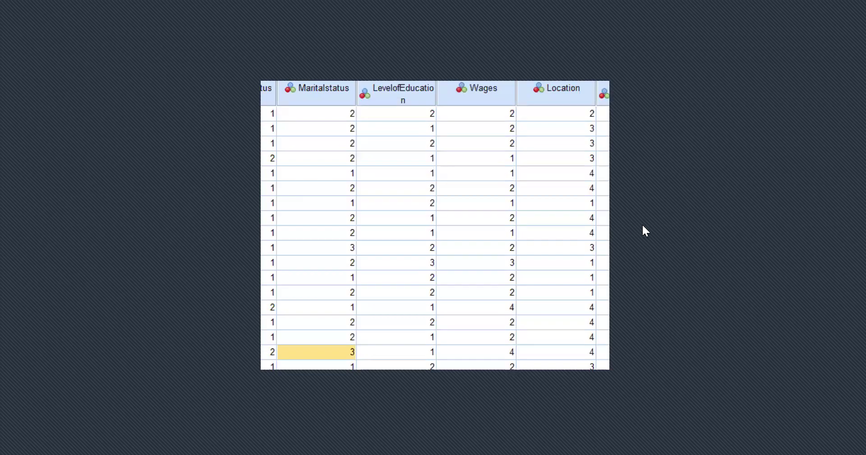
# - Start a Crosstabs analysis on the Demo 1a.sav data with Result as the column variable
pyautogui.click(603, 233)
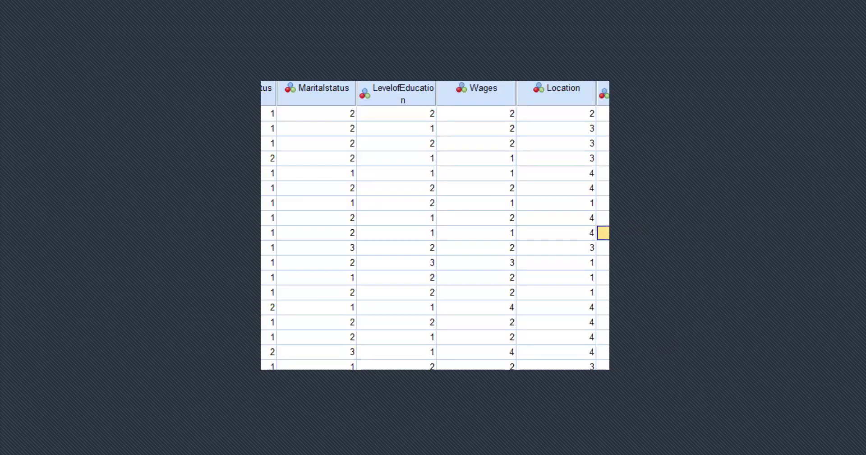
pyautogui.moveTo(596, 445)
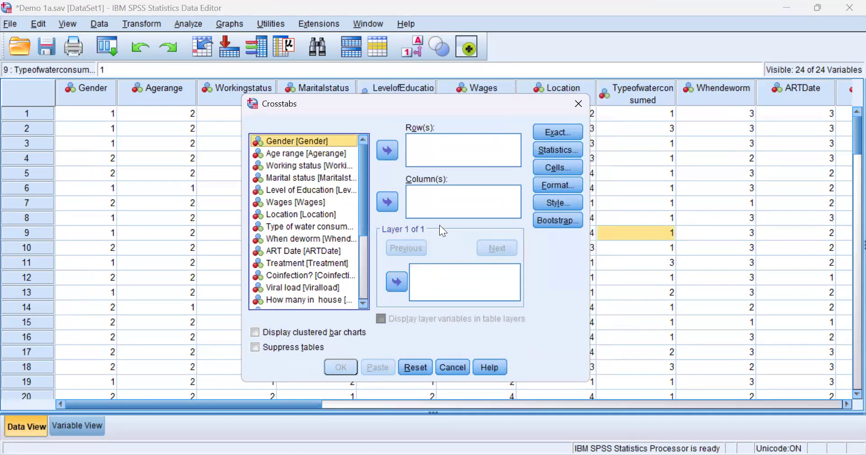
pyautogui.moveTo(364, 174); pyautogui.dragTo(361, 261)
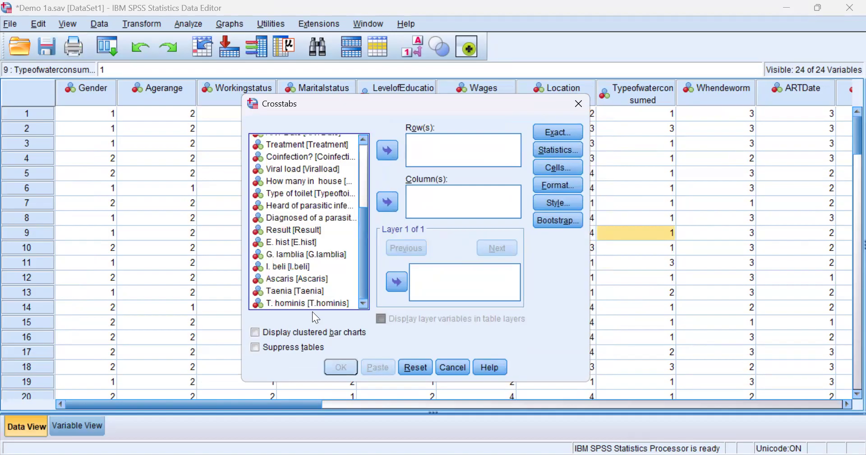
pyautogui.click(300, 232)
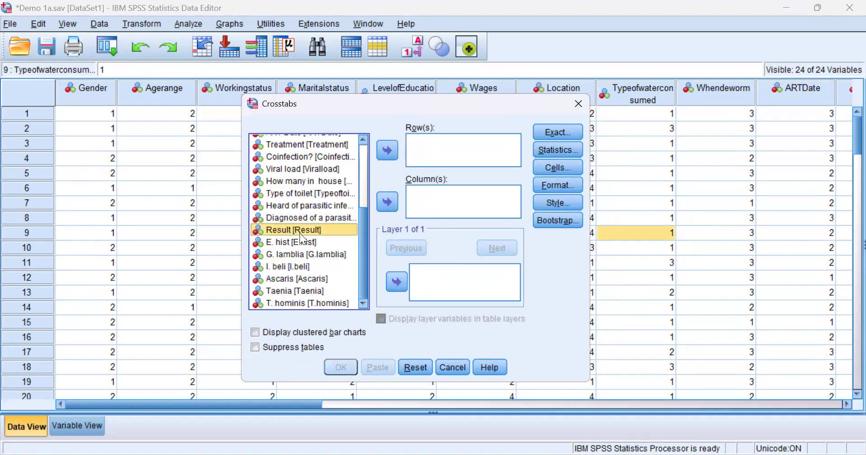
pyautogui.click(387, 202)
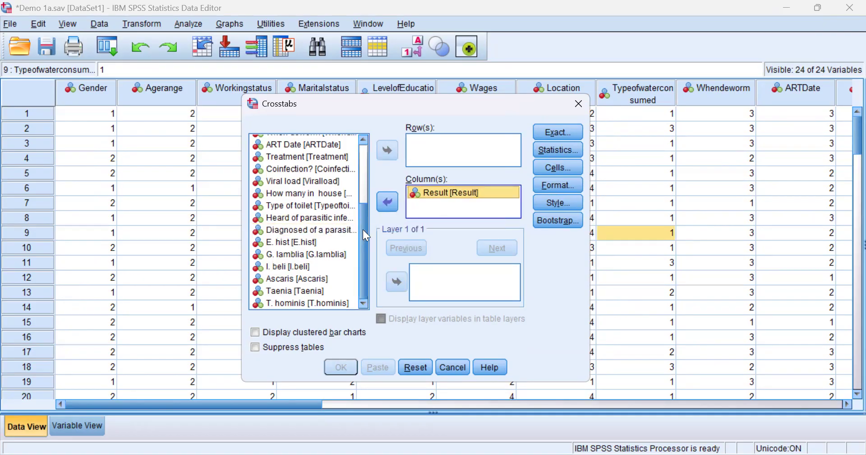
# - Add Gender, Age range, Working status, Marital status, Level of Education, Wages and Location as the row variables of the crosstabs
pyautogui.moveTo(366, 235); pyautogui.dragTo(358, 183)
pyautogui.click(327, 143)
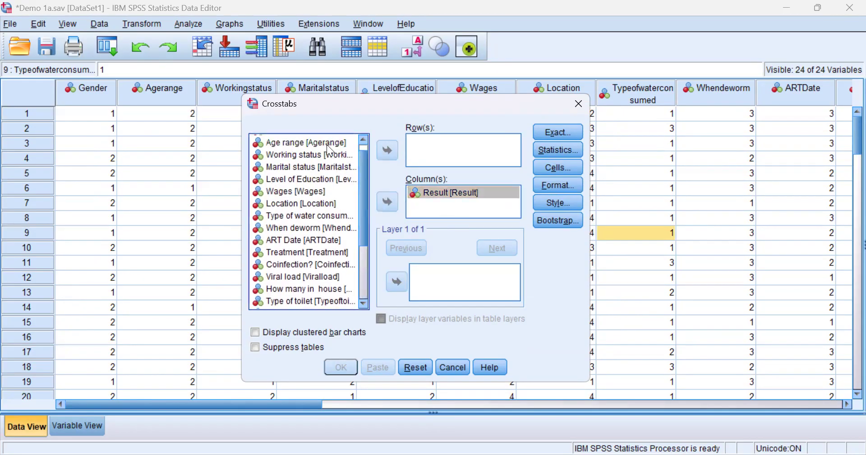
pyautogui.scroll(1, 332, 163)
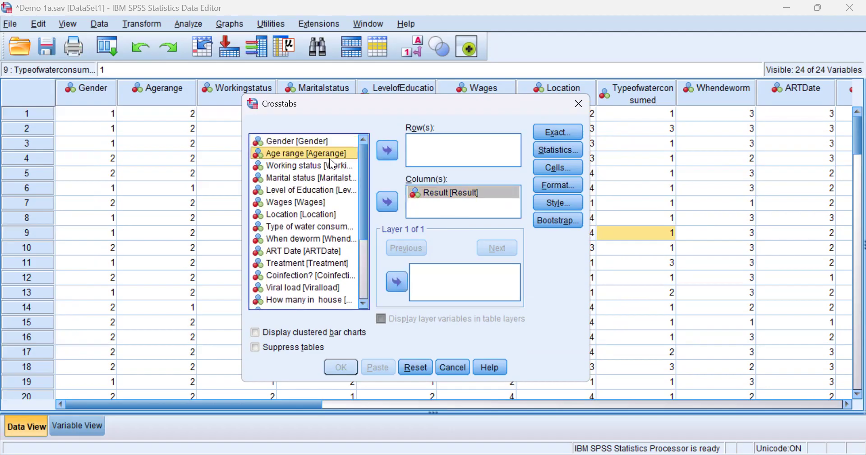
pyautogui.click(318, 140)
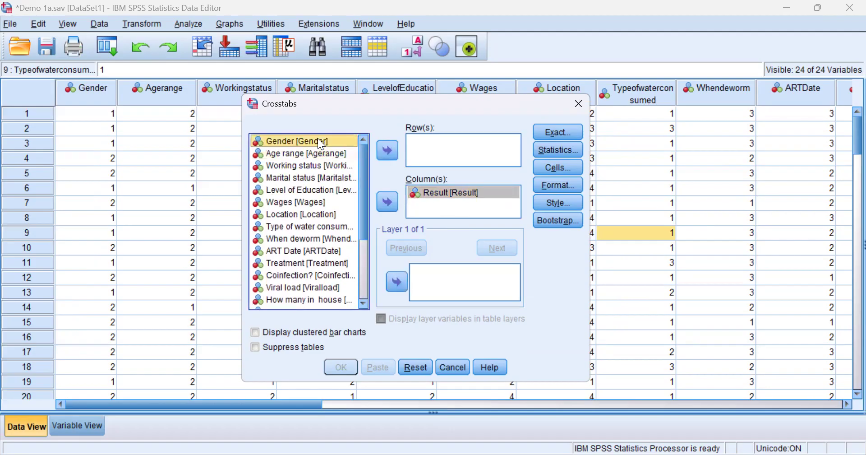
pyautogui.keyDown('shift'); pyautogui.click(304, 217); pyautogui.keyUp('shift')
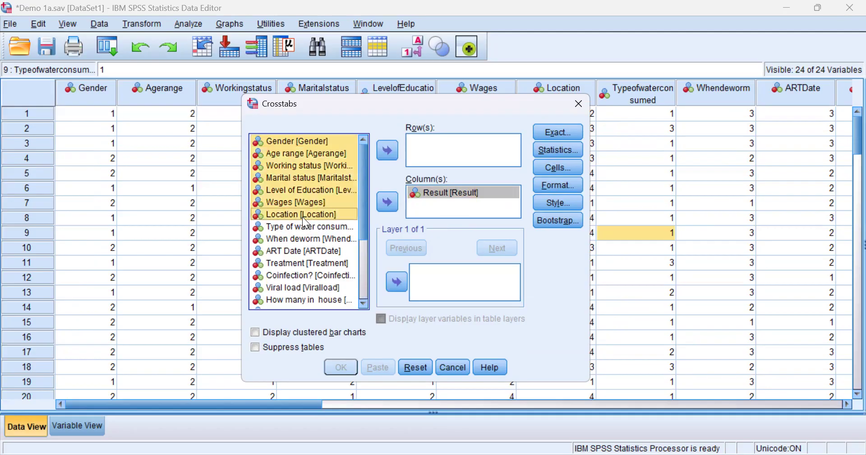
pyautogui.click(389, 152)
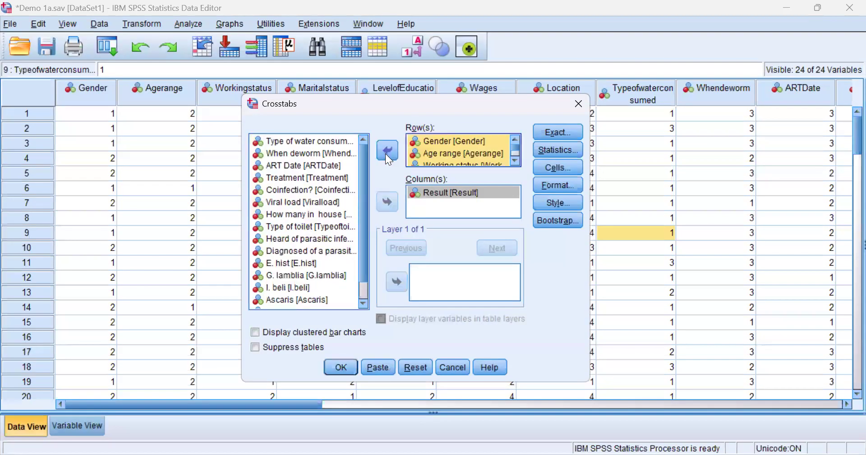
# - Set the crosstabs' exact tests to Monte Carlo with a 99% confidence level and 10000 samples
pyautogui.click(569, 134)
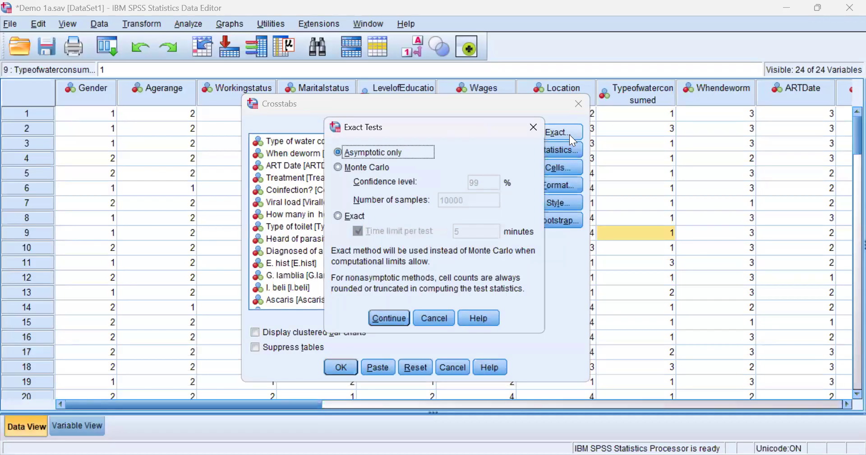
pyautogui.click(337, 166)
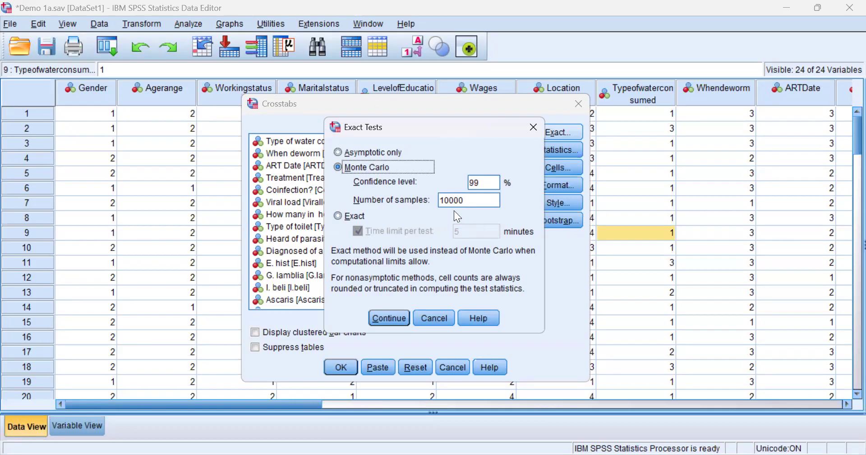
pyautogui.click(386, 320)
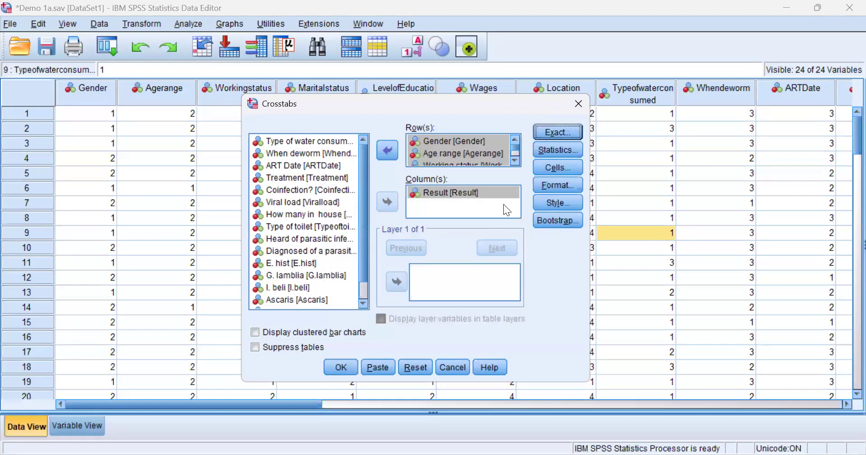
# - Request only the Chi-square statistic for the crosstabs, leaving Cochran's and Mantel-Haenszel statistics off
pyautogui.click(552, 154)
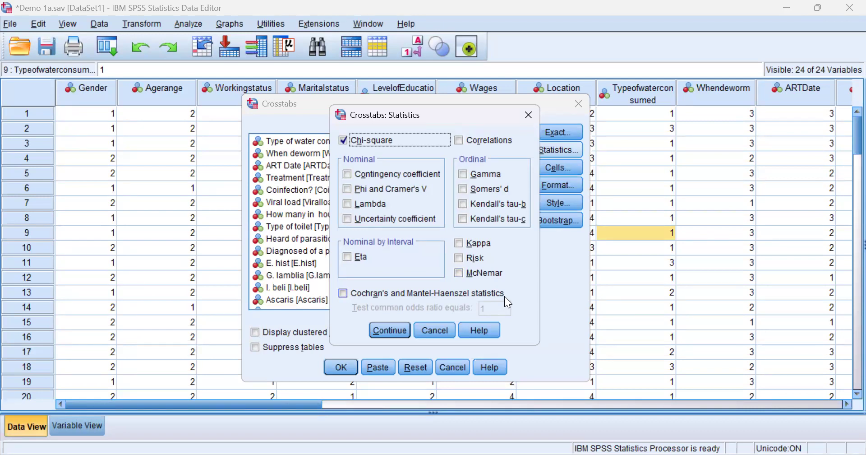
pyautogui.click(341, 292)
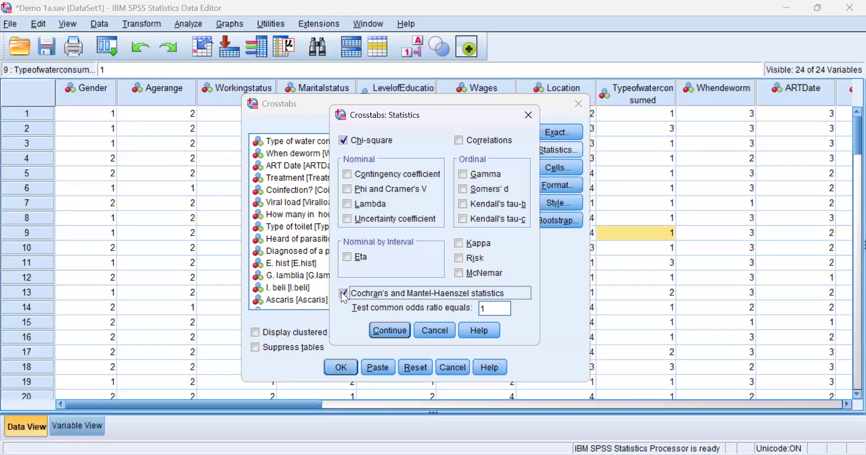
pyautogui.click(343, 293)
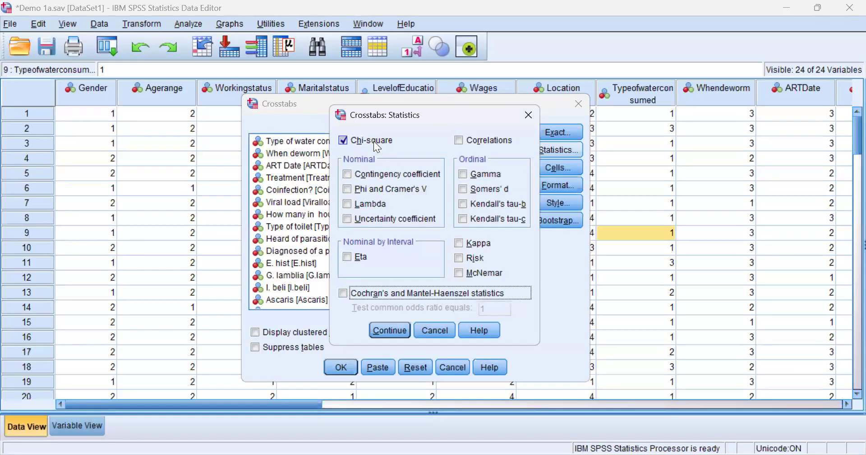
pyautogui.click(390, 330)
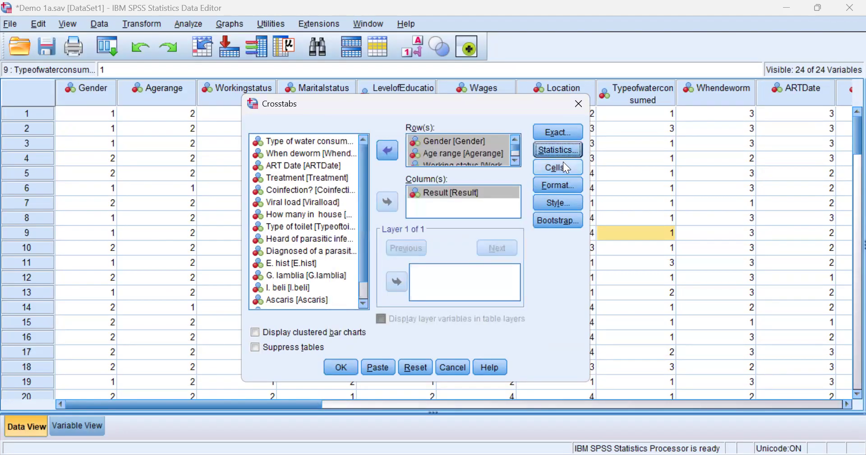
# - Add column percentages to the observed counts in the crosstab cells and run the analysis
pyautogui.click(565, 170)
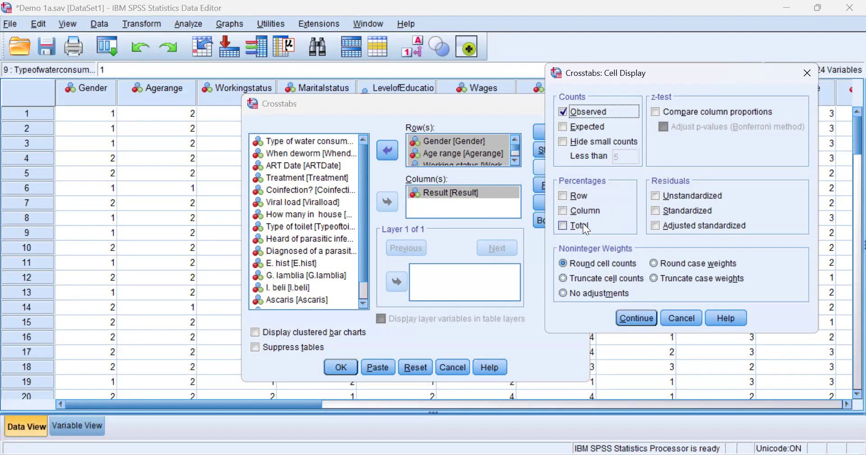
pyautogui.click(564, 210)
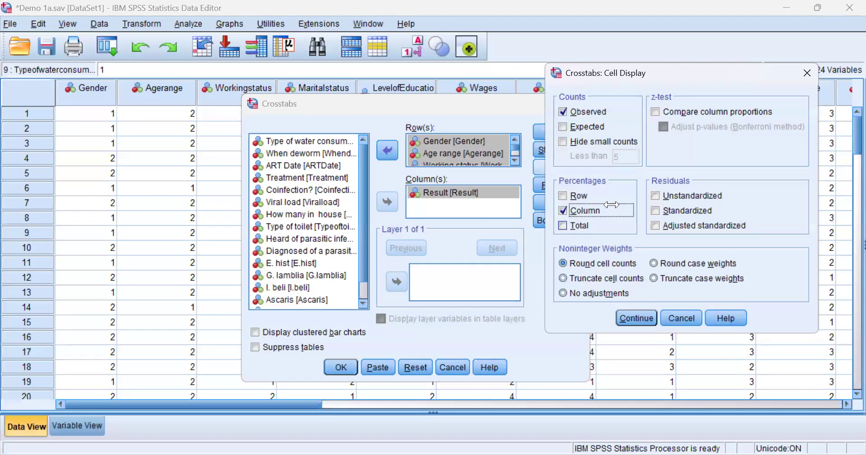
pyautogui.click(637, 318)
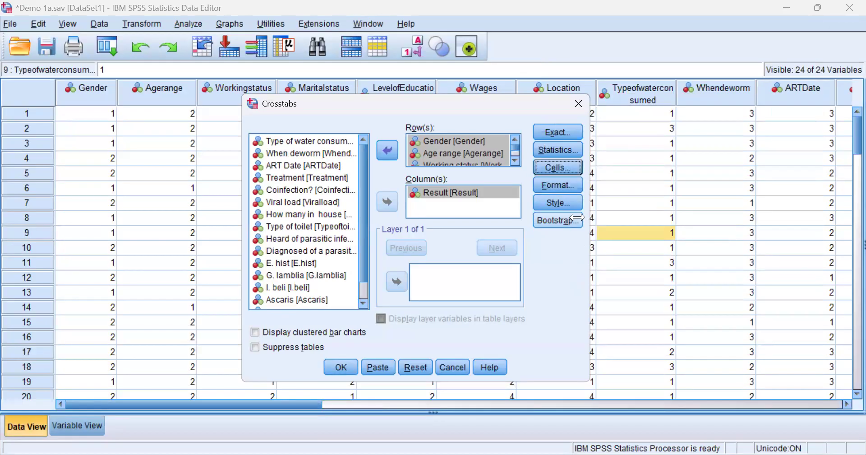
pyautogui.click(341, 372)
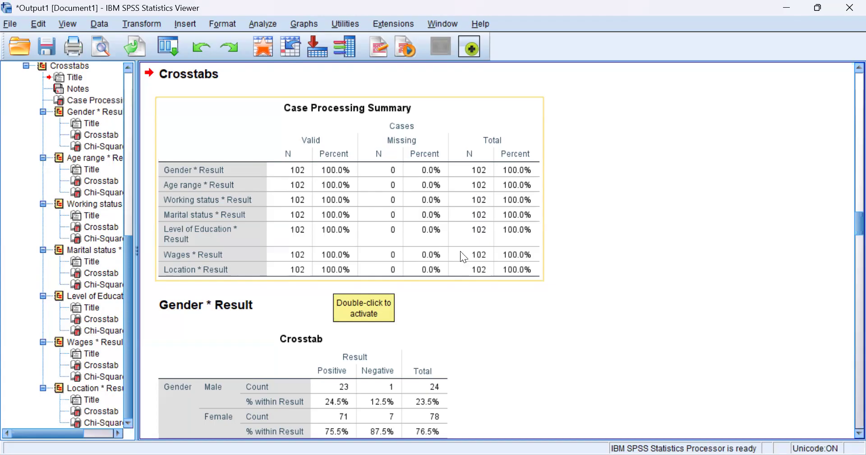
# - Examine the Gender by Result crosstab and its Chi-Square Tests table, comparing counts, percentages within Result and significance values
pyautogui.scroll(-5, 368, 274)
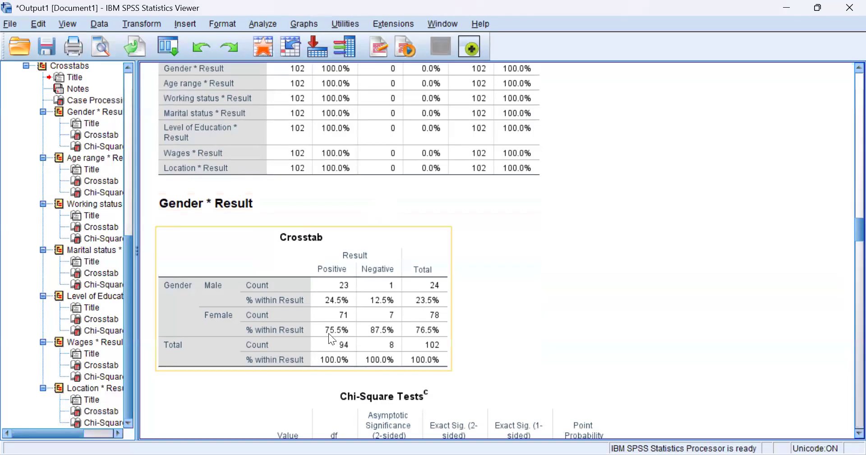
pyautogui.click(476, 284)
pyautogui.click(356, 327)
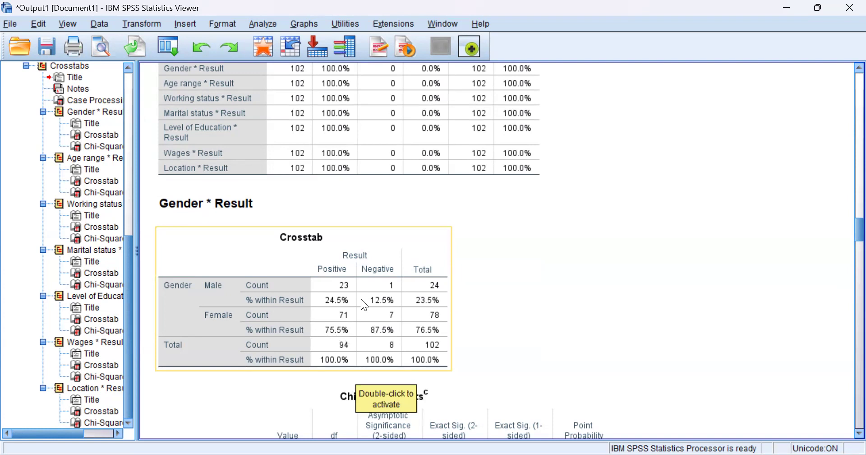
pyautogui.scroll(-3, 318, 301)
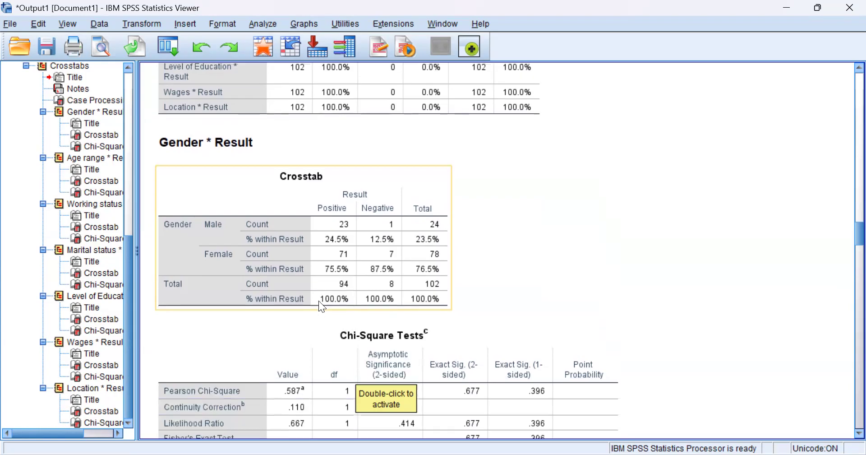
pyautogui.scroll(-4, 318, 300)
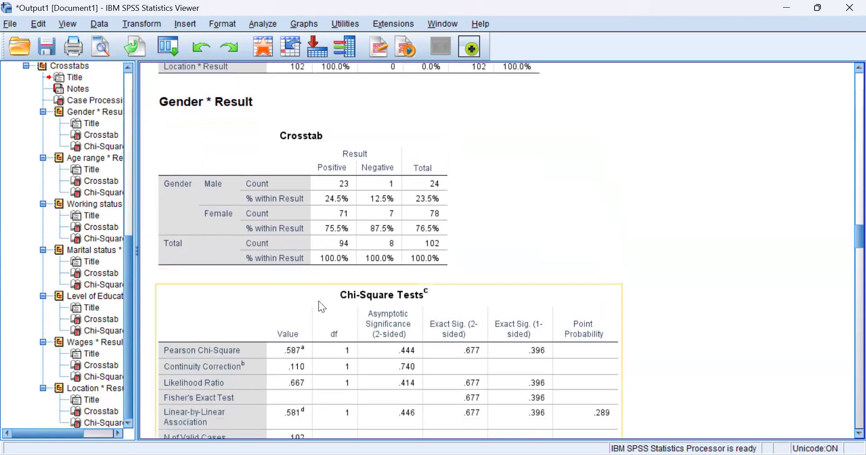
pyautogui.scroll(-1, 322, 307)
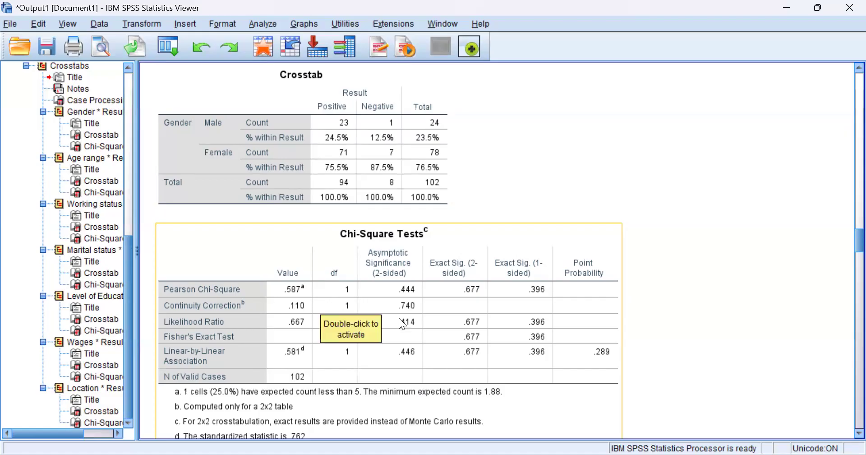
pyautogui.scroll(-2, 399, 318)
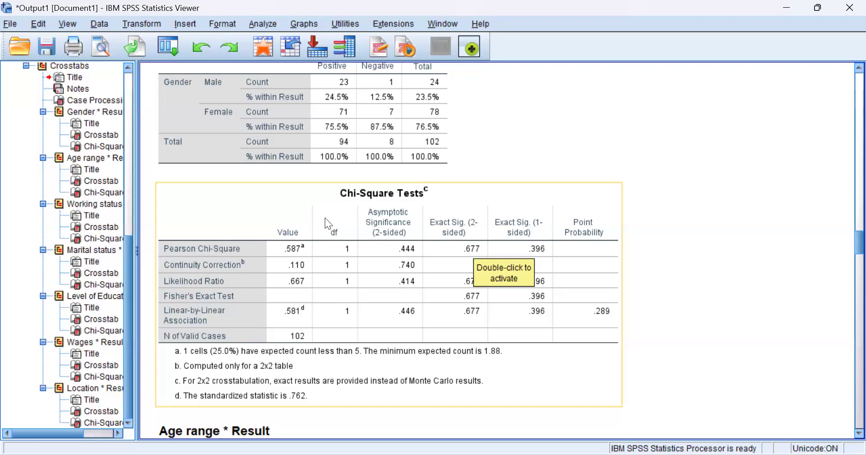
# - Recheck the Gender by Result crosstab, comparing the Male and Female percentages within Result with the Pearson and Fisher's Exact significance values
pyautogui.scroll(3, 325, 221)
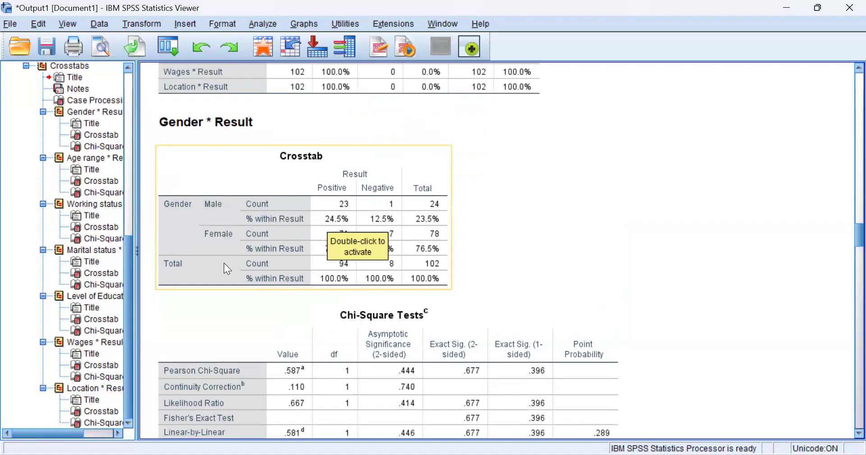
pyautogui.click(479, 193)
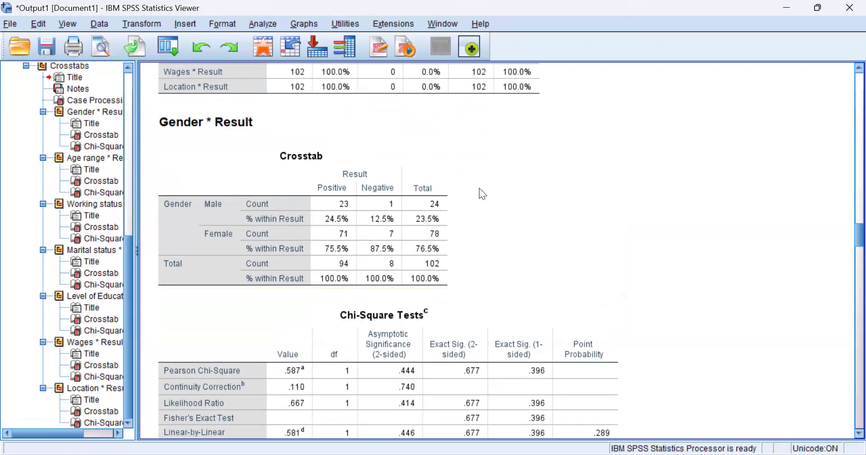
pyautogui.scroll(-3, 500, 208)
pyautogui.click(500, 208)
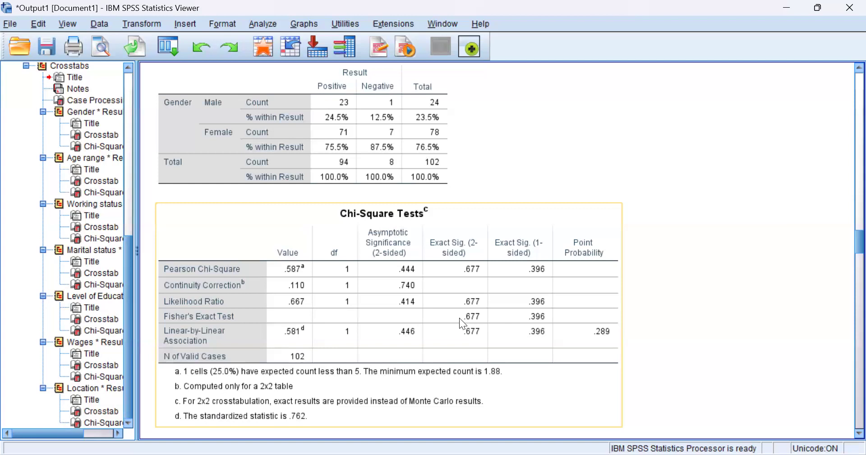
pyautogui.click(333, 159)
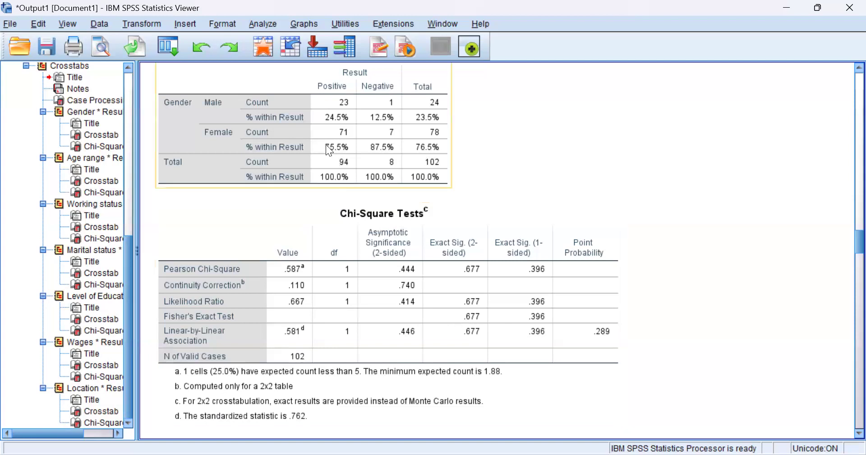
pyautogui.click(488, 254)
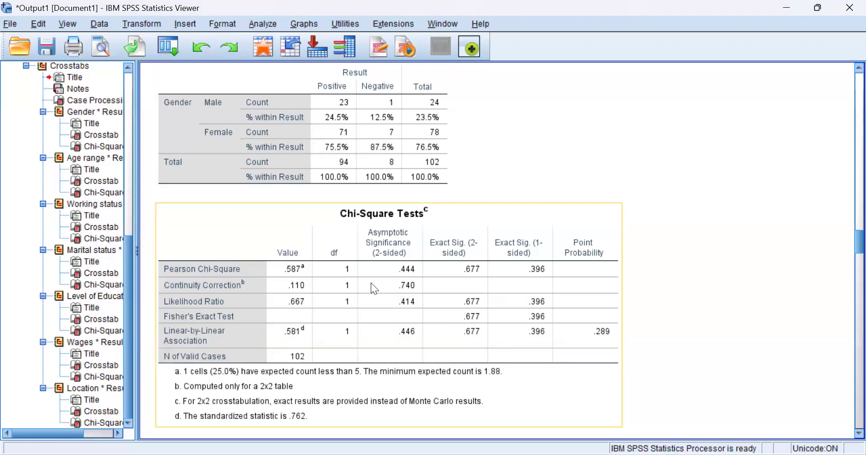
pyautogui.click(370, 172)
pyautogui.scroll(1, 366, 160)
pyautogui.click(499, 162)
pyautogui.scroll(2, 501, 165)
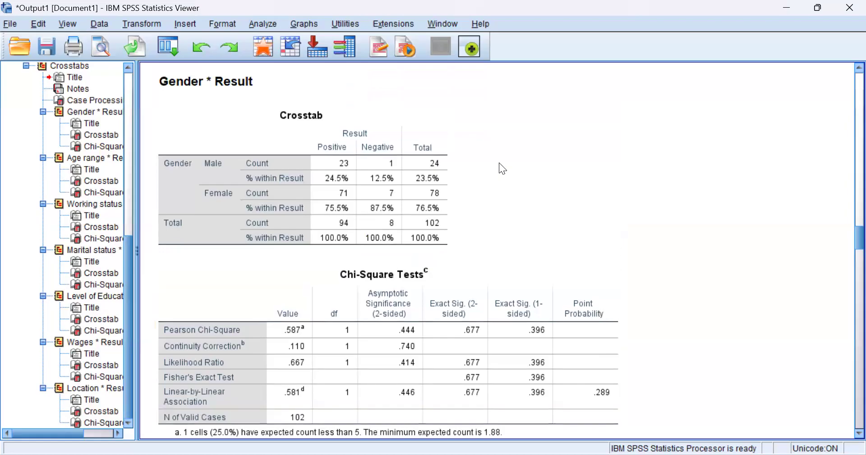
pyautogui.click(300, 142)
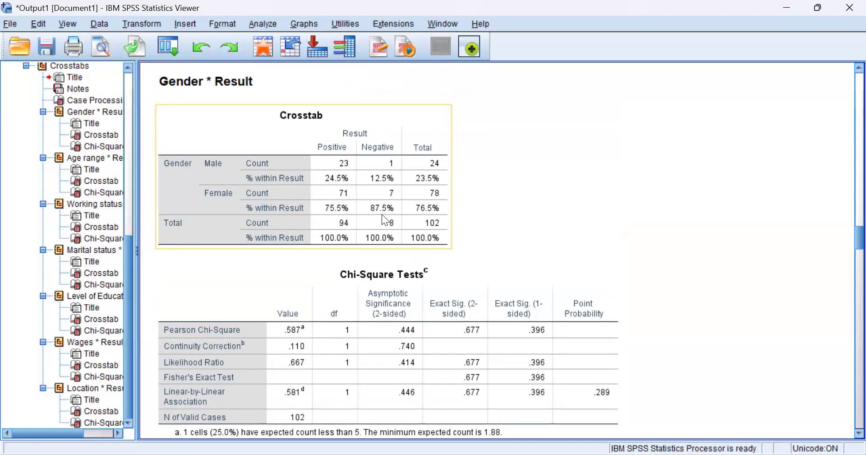
pyautogui.click(511, 217)
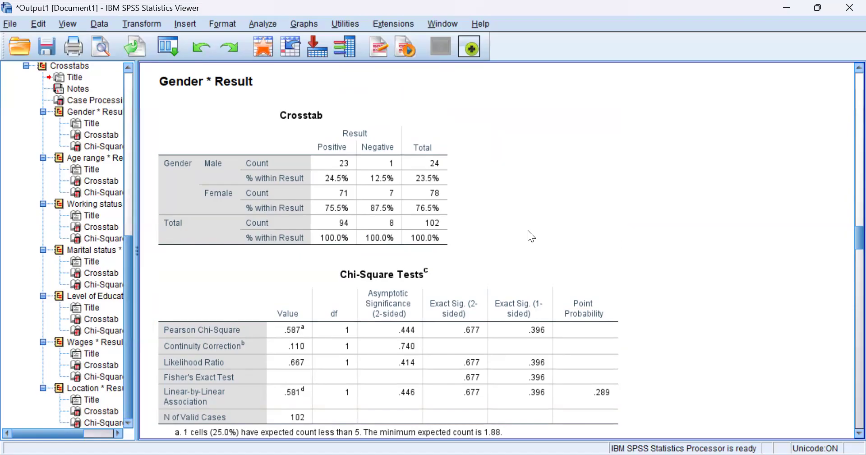
pyautogui.click(375, 217)
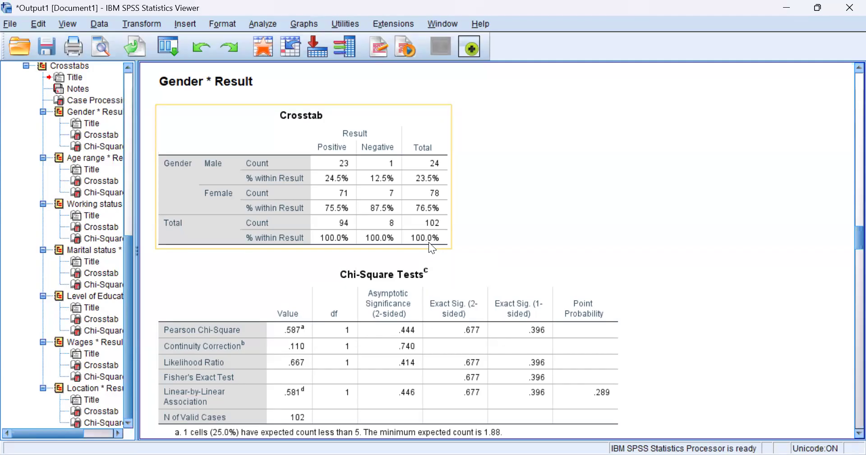
pyautogui.click(521, 368)
pyautogui.scroll(-1, 517, 368)
pyautogui.scroll(-3, 517, 368)
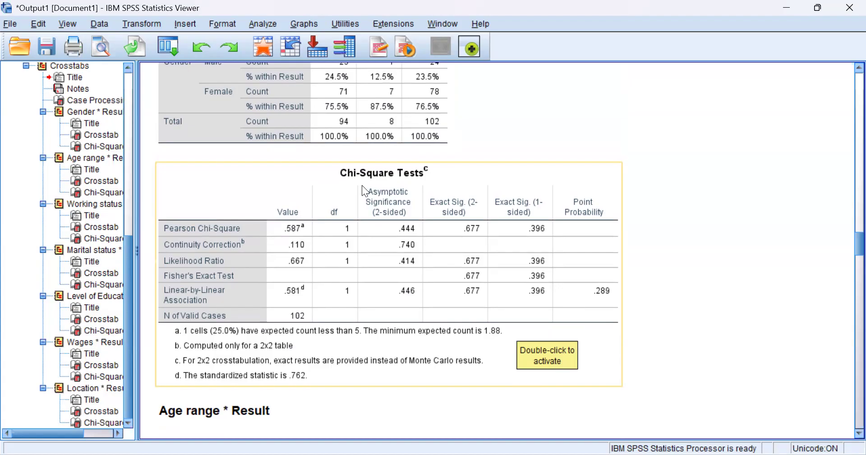
# - Examine the Age range by Result crosstab and its Chi-Square Tests table, comparing the two age groups' percentages and exact significance
pyautogui.scroll(-1, 363, 187)
pyautogui.scroll(-10, 362, 187)
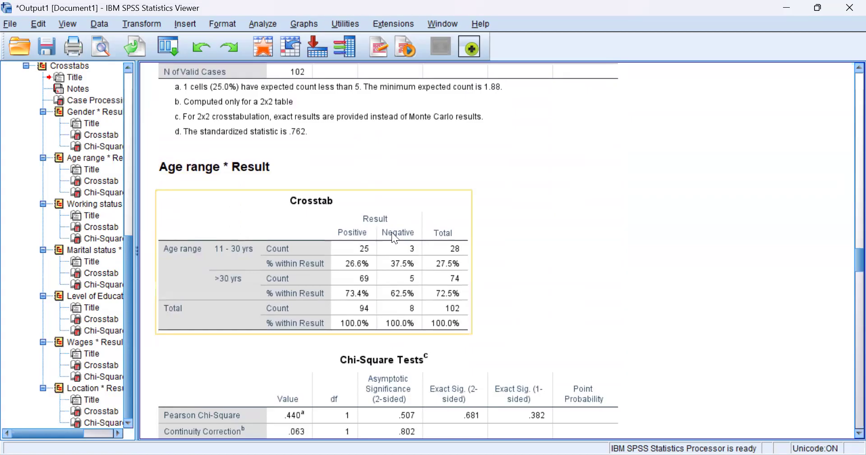
pyautogui.scroll(-1, 391, 232)
pyautogui.scroll(-4, 392, 232)
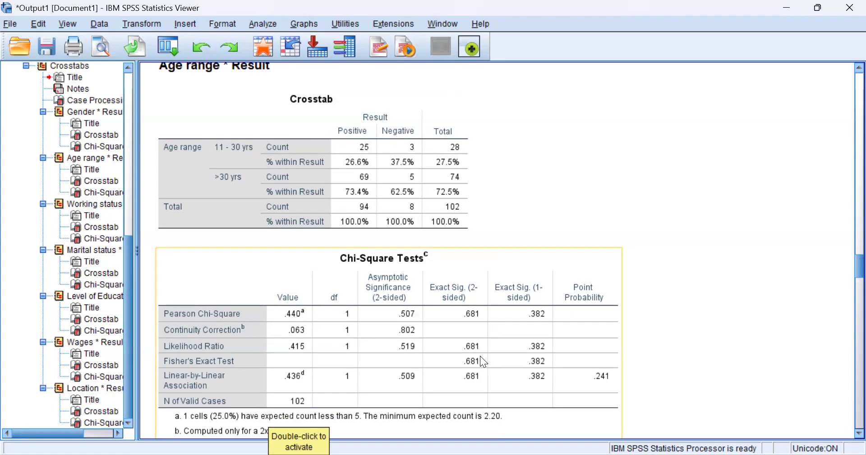
pyautogui.scroll(-8, 480, 356)
pyautogui.scroll(7, 480, 356)
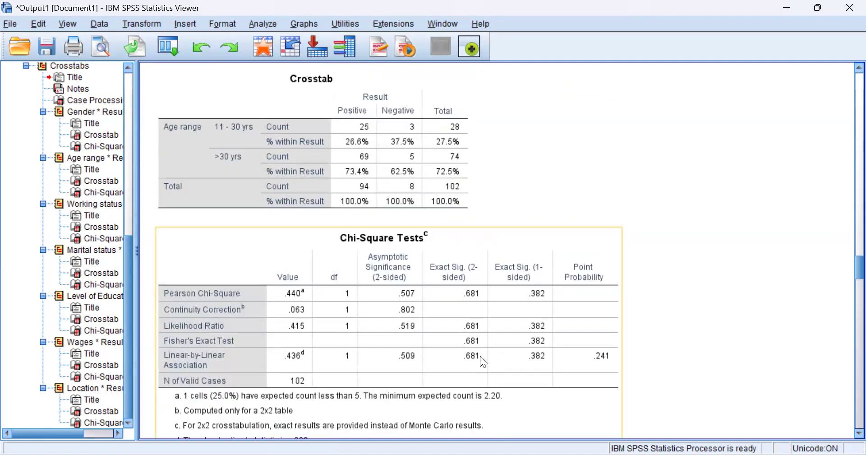
pyautogui.scroll(3, 480, 356)
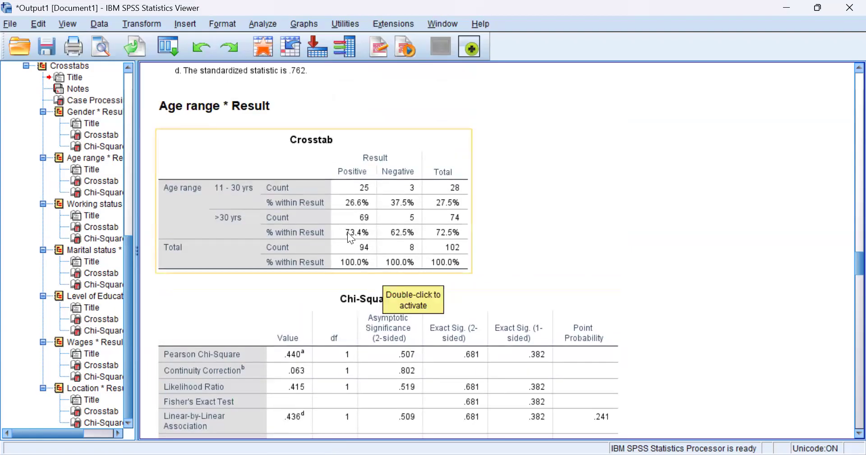
# - Review the Working status, Marital status and Level of Education crosstabs with their Monte Carlo chi-square significance values and expected-count footnotes
pyautogui.scroll(-17, 497, 289)
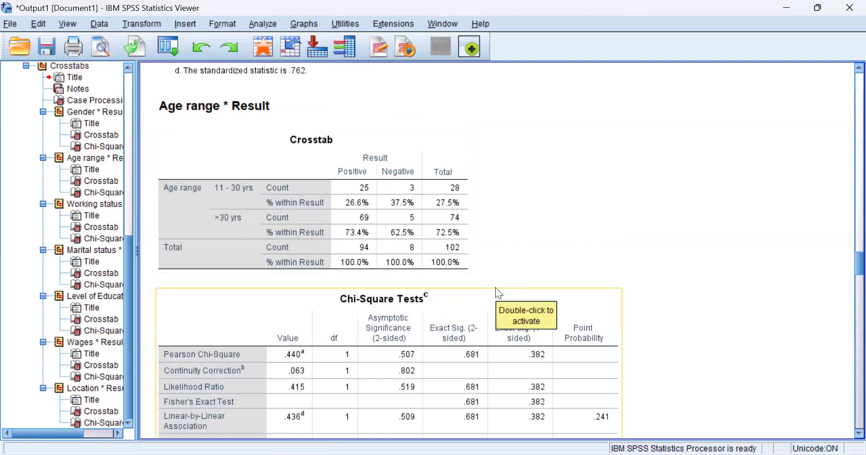
pyautogui.scroll(-2, 495, 287)
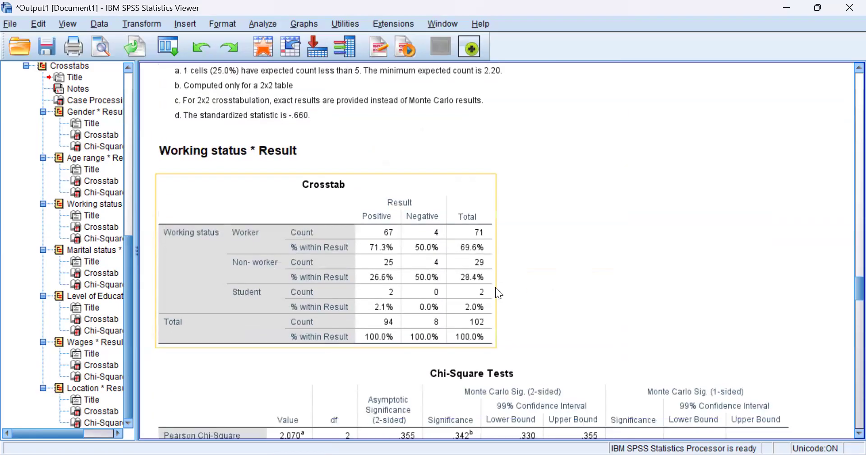
pyautogui.scroll(-1, 495, 287)
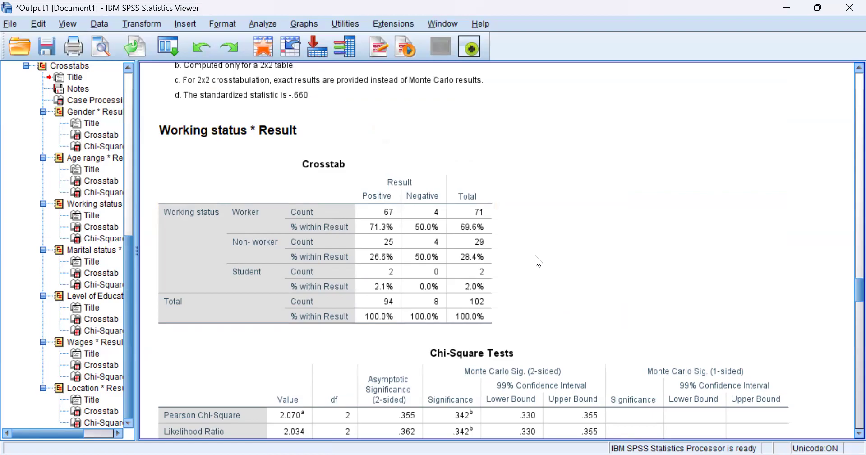
pyautogui.scroll(-3, 535, 257)
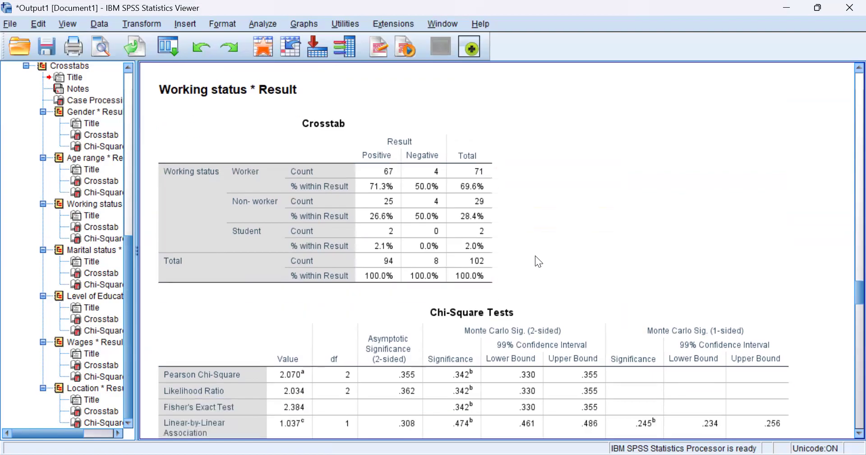
pyautogui.scroll(-2, 536, 256)
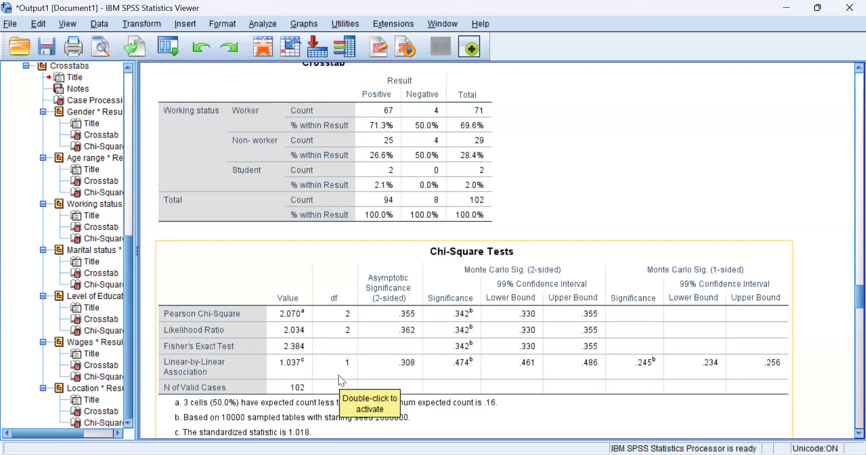
pyautogui.scroll(-1, 293, 367)
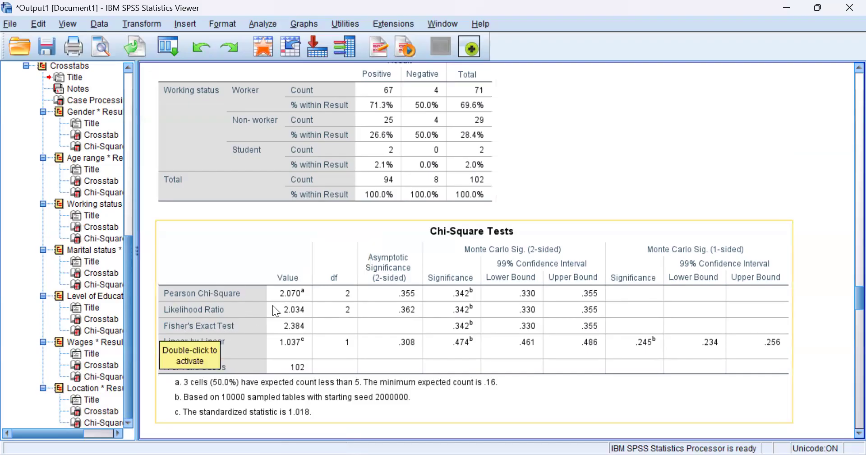
pyautogui.scroll(-10, 361, 287)
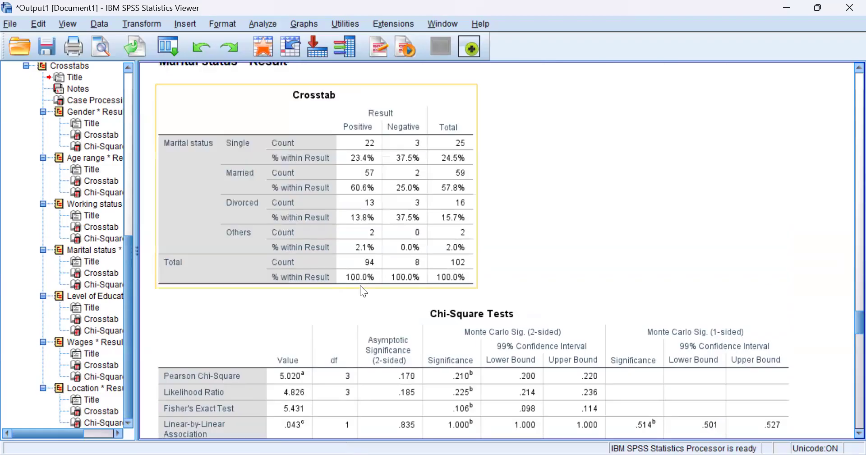
pyautogui.scroll(-3, 360, 286)
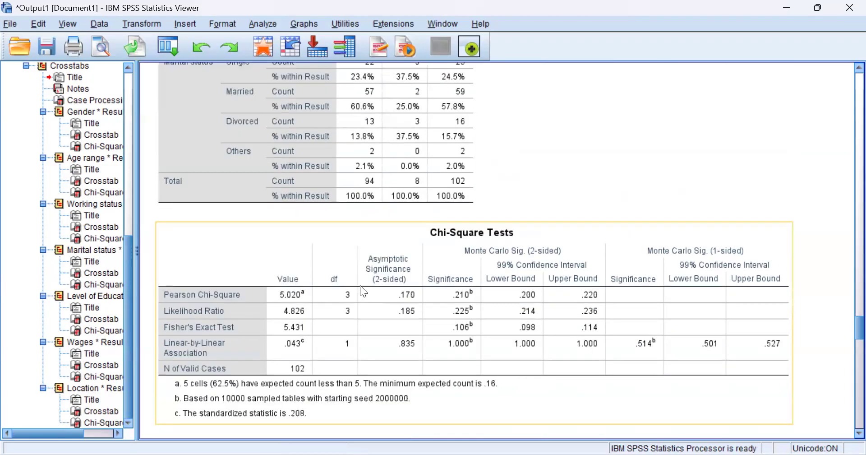
pyautogui.scroll(-15, 361, 288)
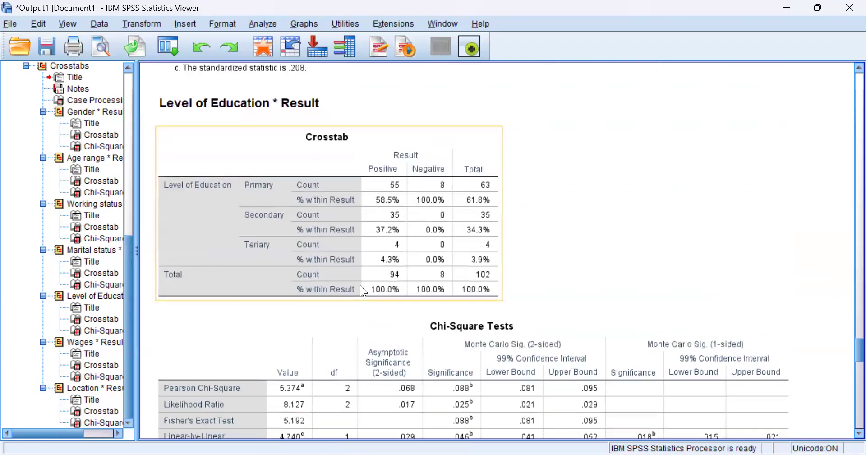
pyautogui.scroll(-9, 361, 287)
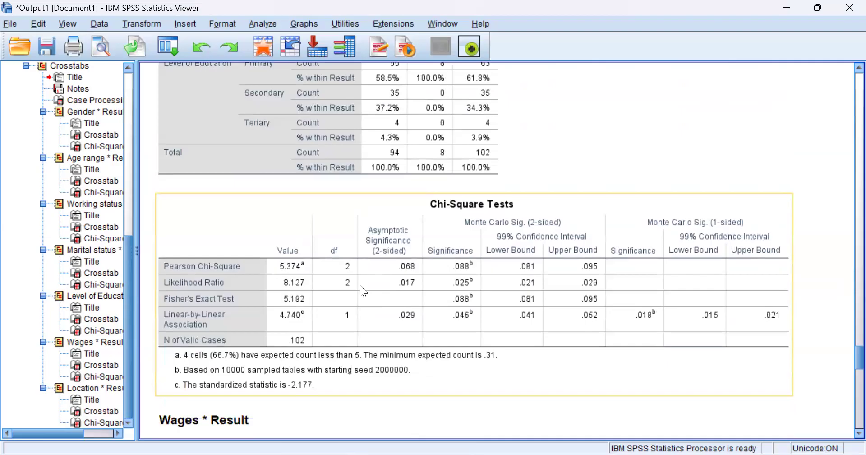
# - Go back to the Frequencies output and review the Statistics summary and the Gender and Age range frequency tables
pyautogui.scroll(20, 360, 285)
pyautogui.scroll(20, 361, 285)
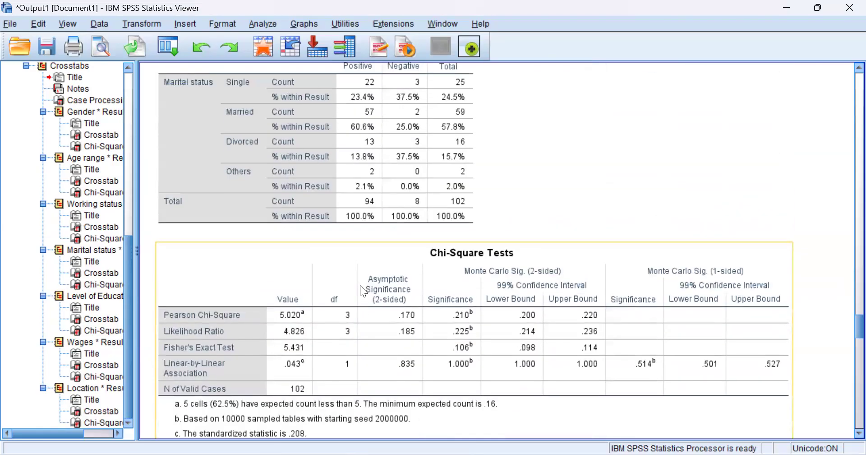
pyautogui.scroll(20, 360, 286)
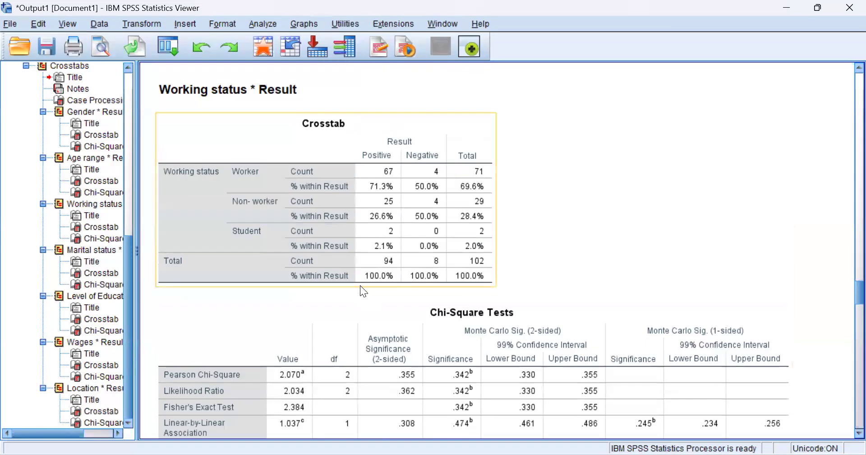
pyautogui.scroll(20, 361, 285)
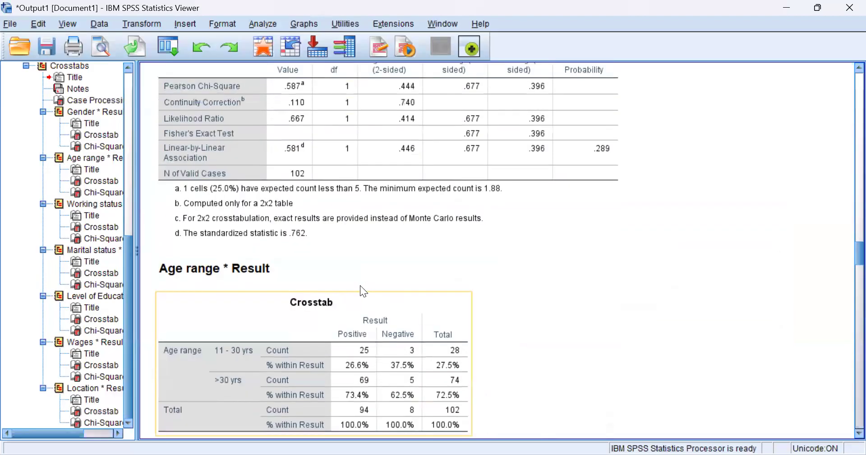
pyautogui.scroll(20, 364, 291)
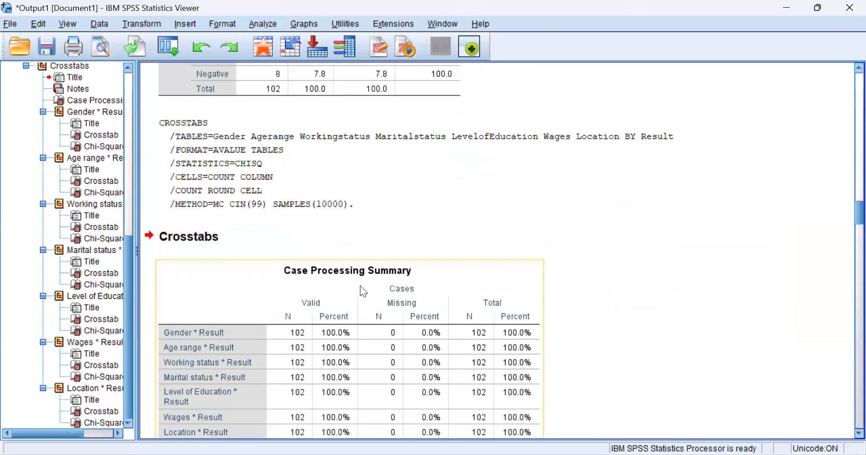
pyautogui.scroll(20, 363, 292)
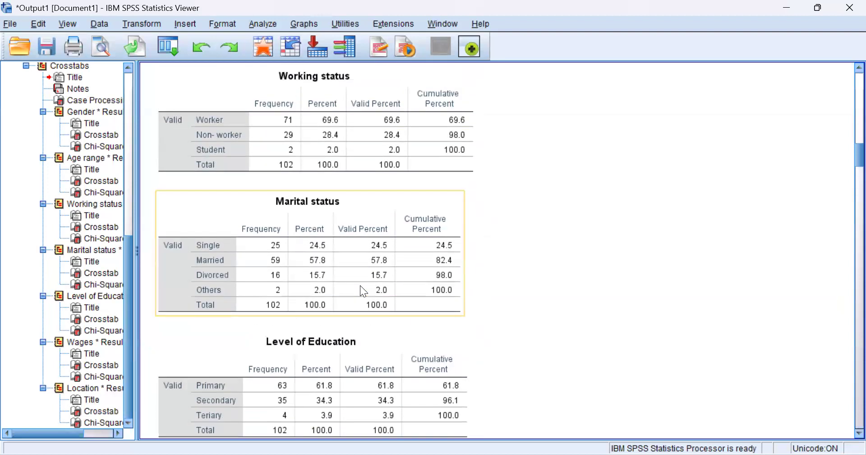
pyautogui.scroll(12, 364, 292)
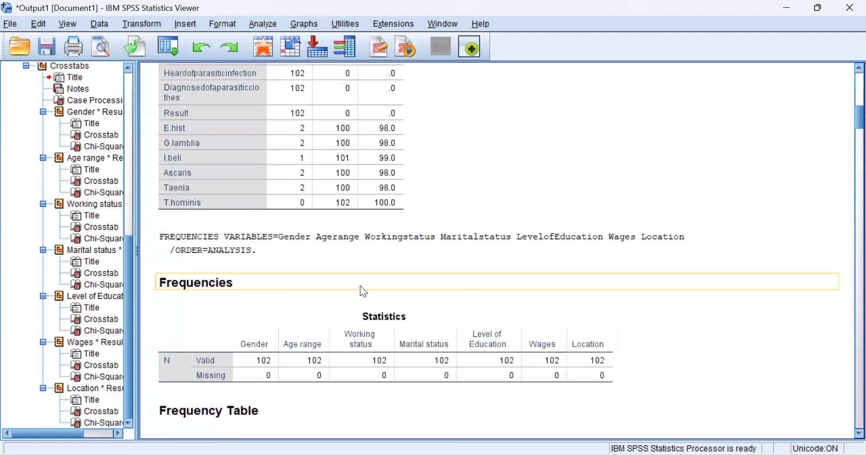
pyautogui.scroll(-20, 363, 291)
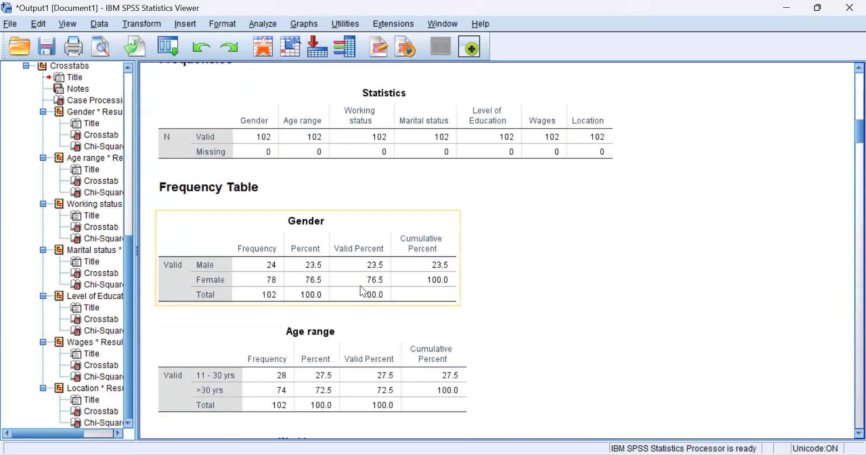
pyautogui.scroll(18, 364, 292)
pyautogui.scroll(-7, 360, 285)
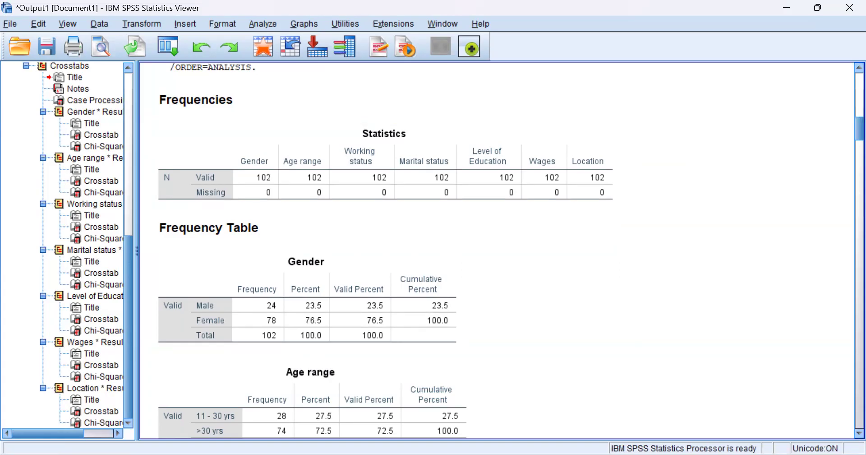
pyautogui.hotkey('alt', 'Tab')
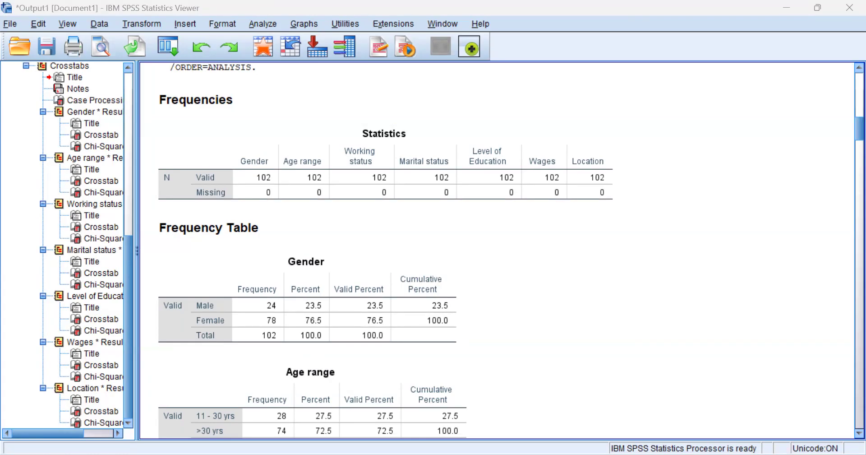